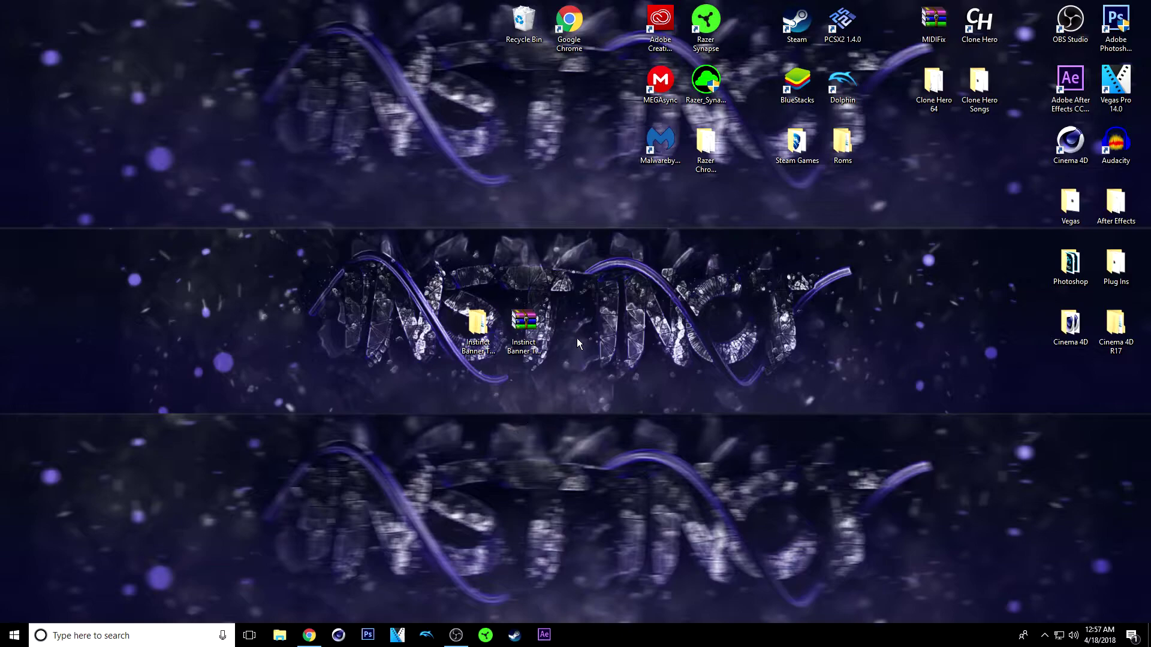
Step: Inspect the contents of the Instinct Banner Template 2.rar archive on the desktop and close it
double_click(530, 326)
left_click_drag(342, 208, 619, 184)
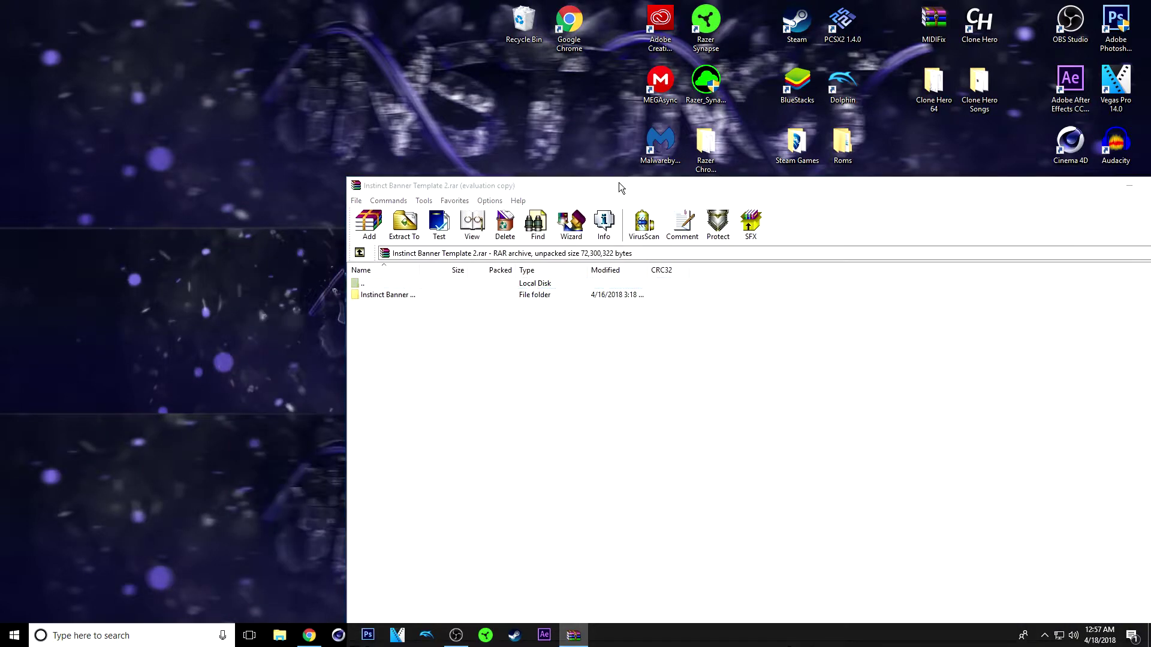
left_click(835, 425)
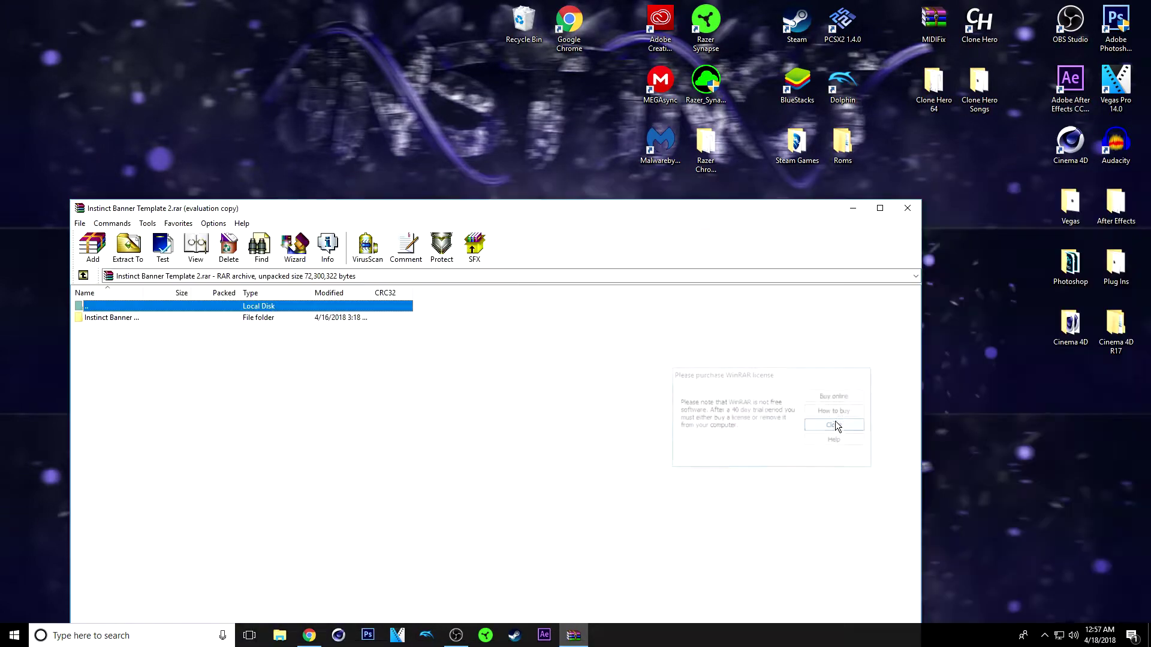
left_click_drag(519, 210, 874, 198)
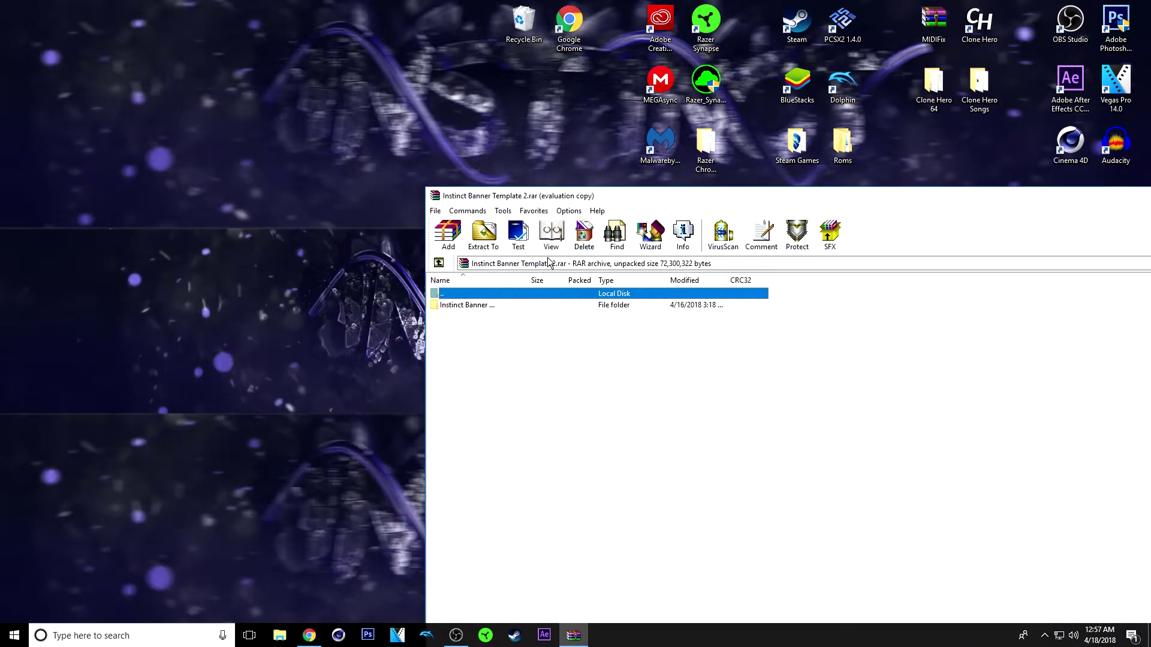
left_click_drag(556, 200, 633, 185)
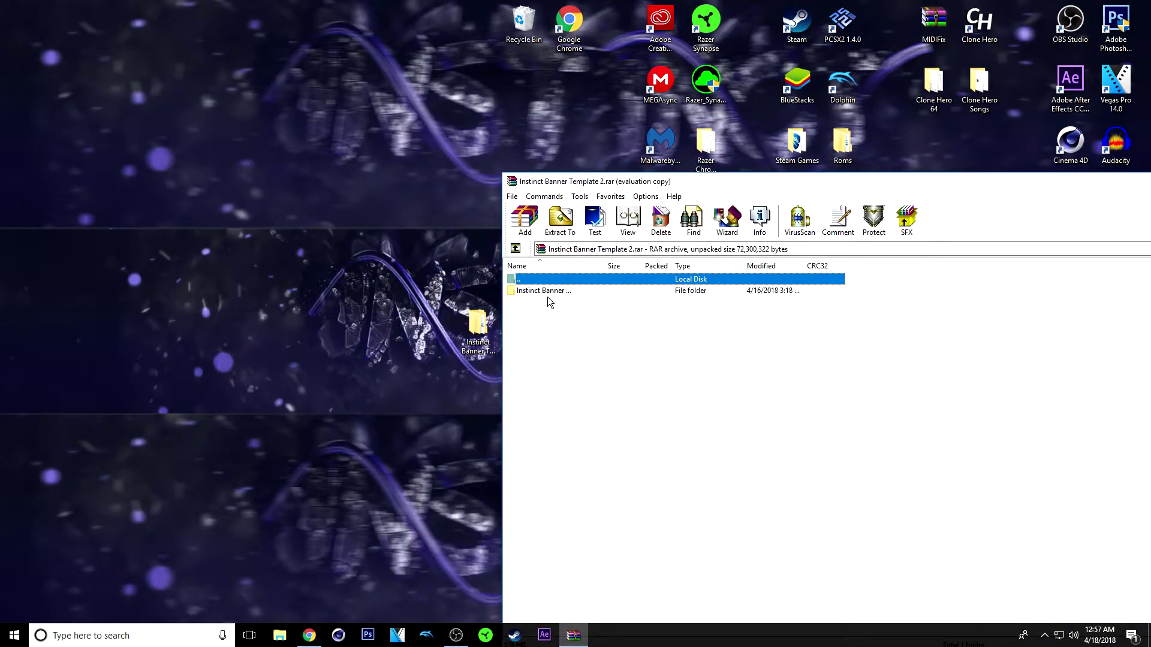
left_click(552, 291)
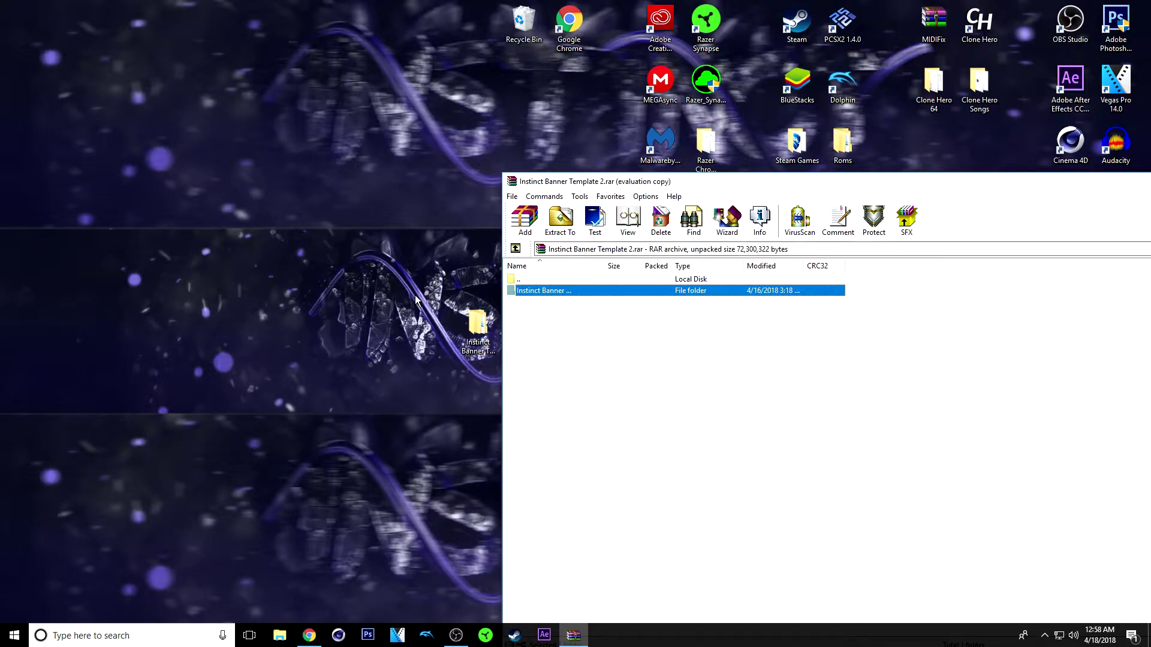
left_click_drag(675, 175, 259, 244)
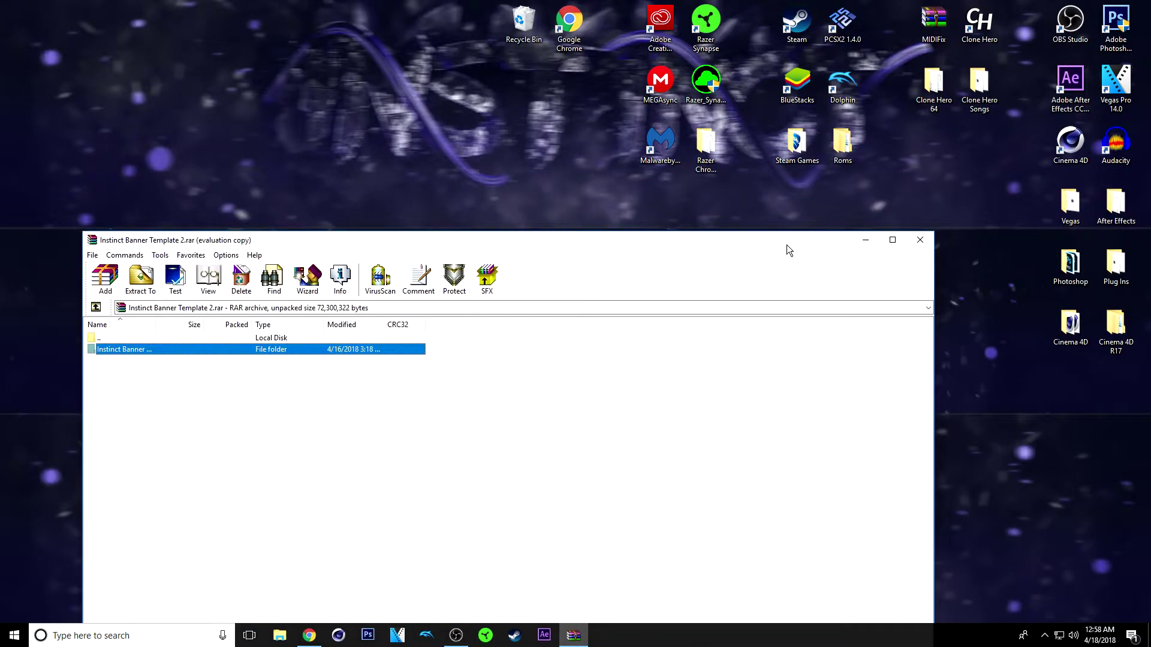
left_click(921, 241)
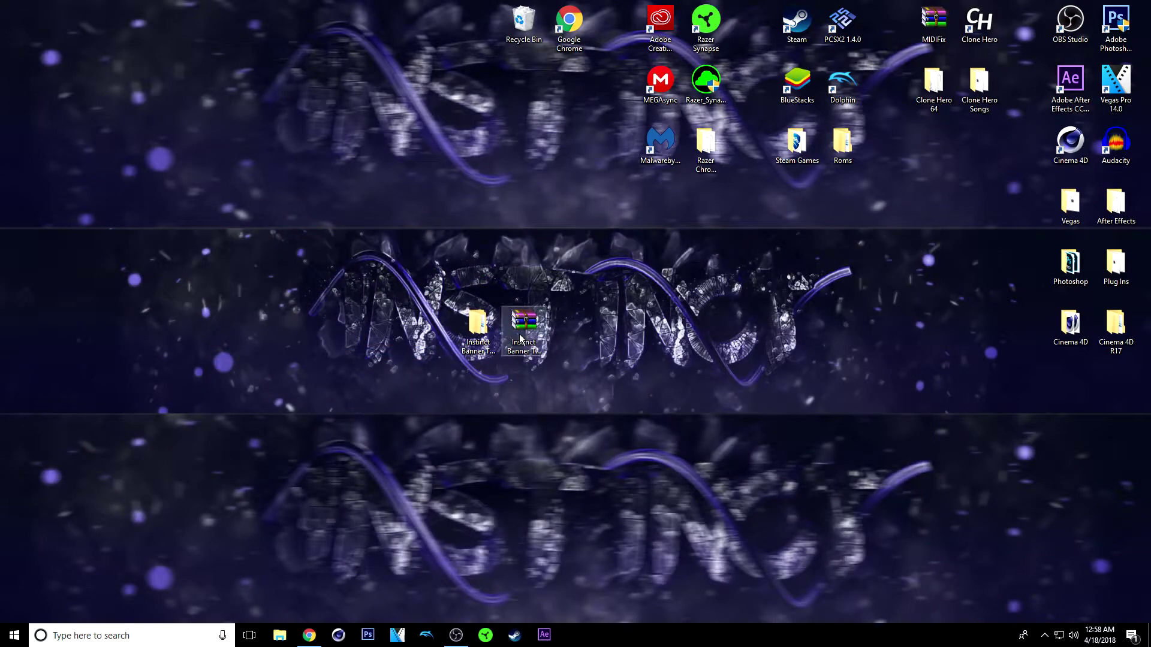
Step: Open the primetime (2) font archive from the Font folder of the extracted Instinct Banner Template 2 folder
double_click(478, 333)
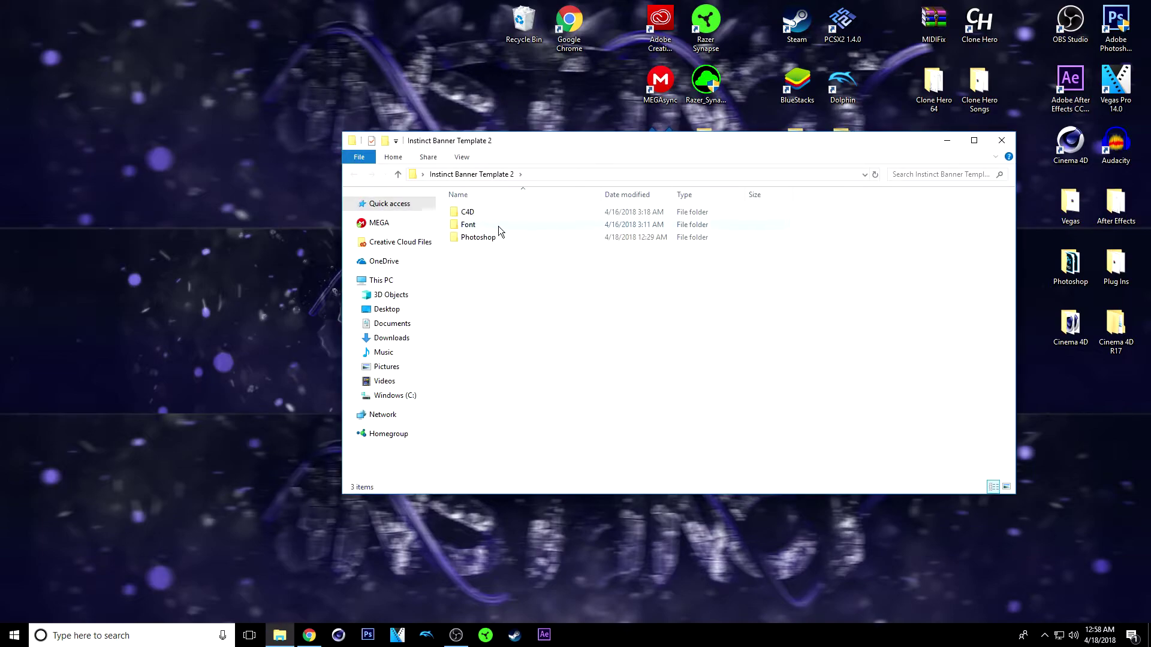
double_click(489, 225)
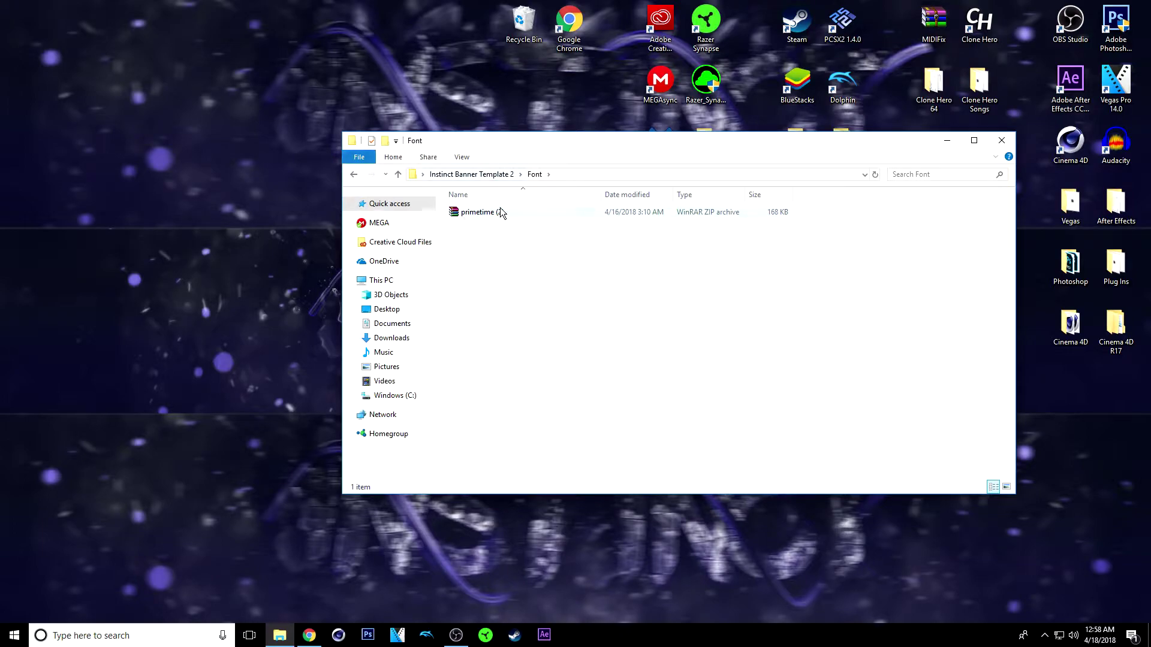
double_click(489, 214)
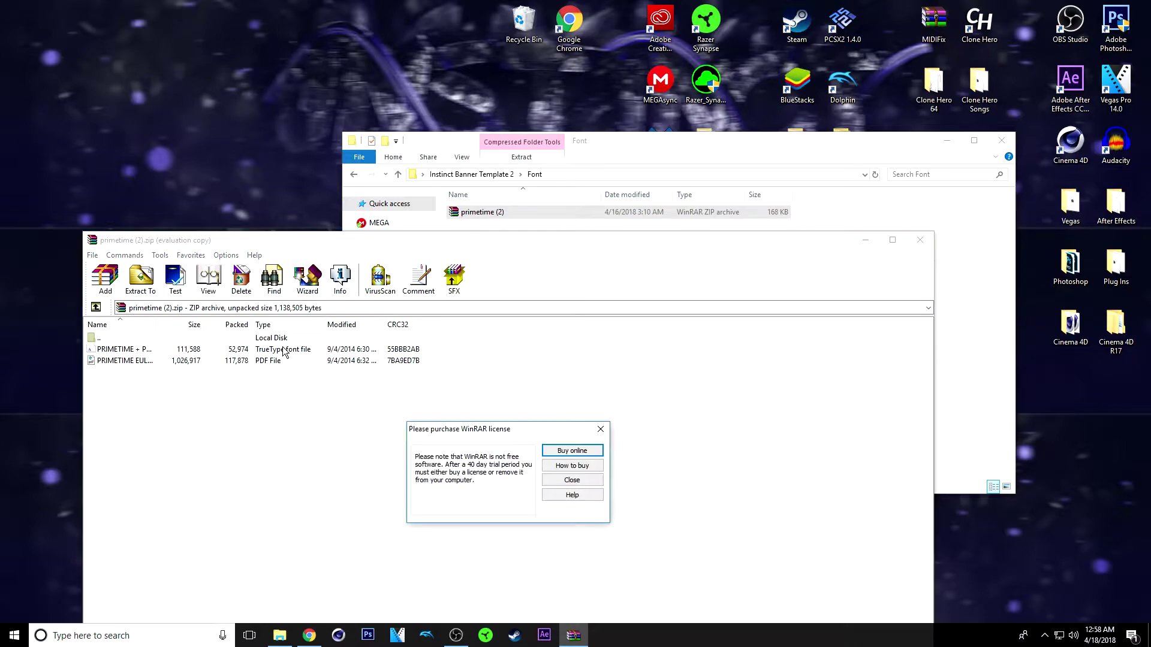
left_click(579, 480)
Step: Try to install the PRIMETIME Regular TrueType font from the archive, and close the font preview and the archive
double_click(297, 350)
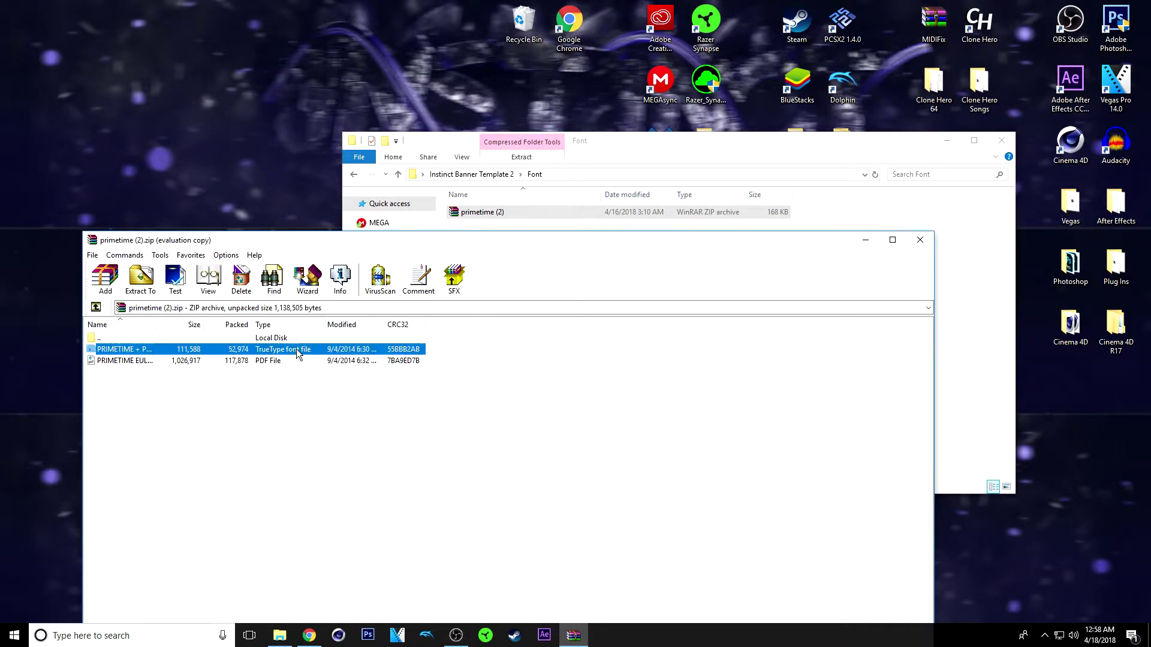
key("Return")
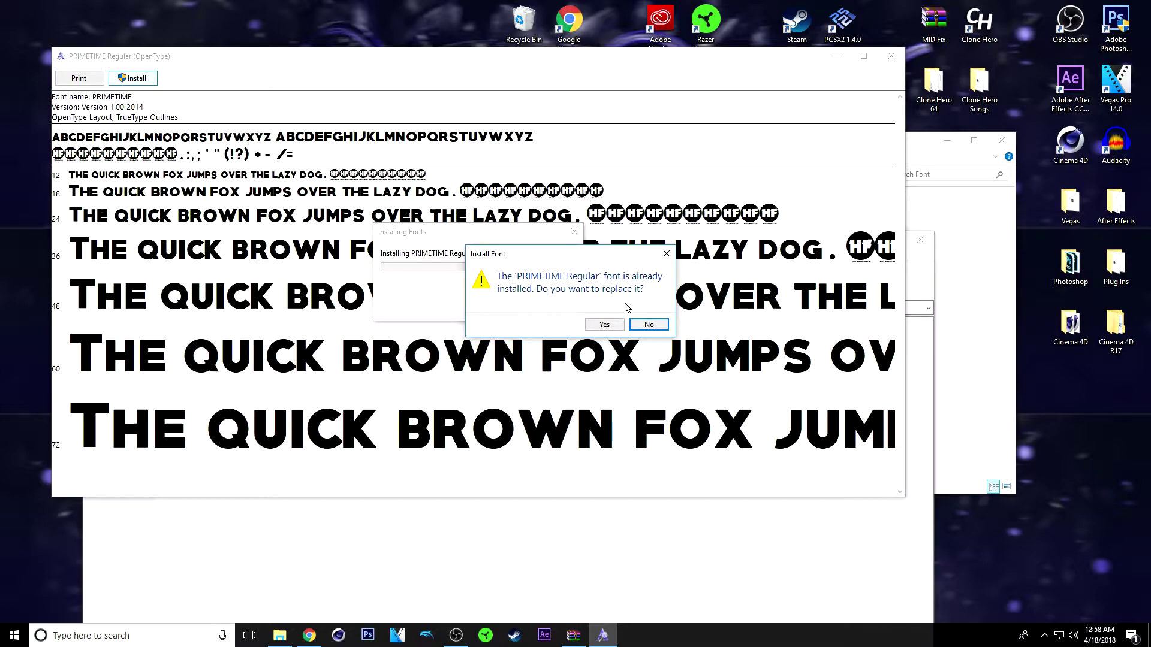
left_click(665, 254)
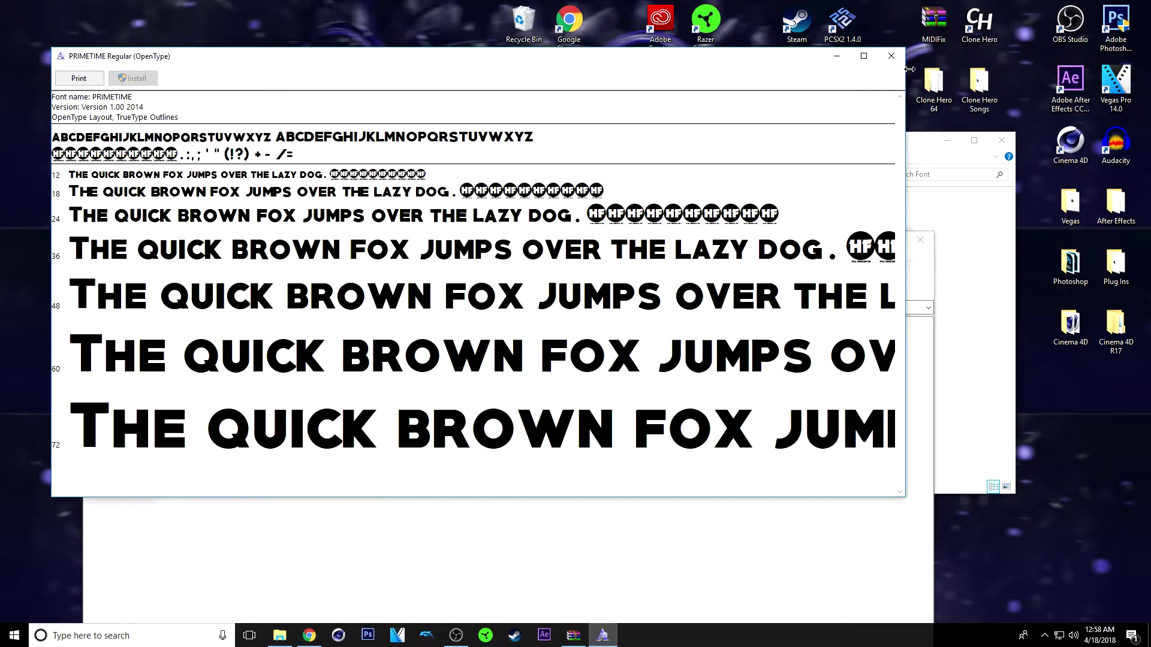
left_click(891, 55)
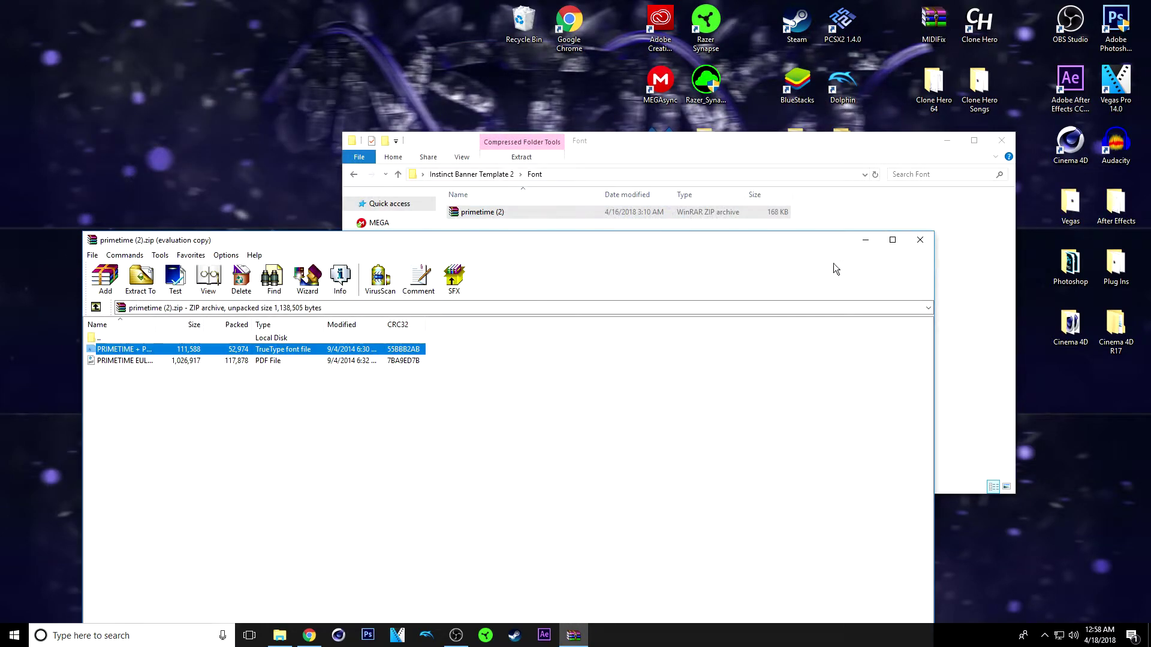
left_click(920, 240)
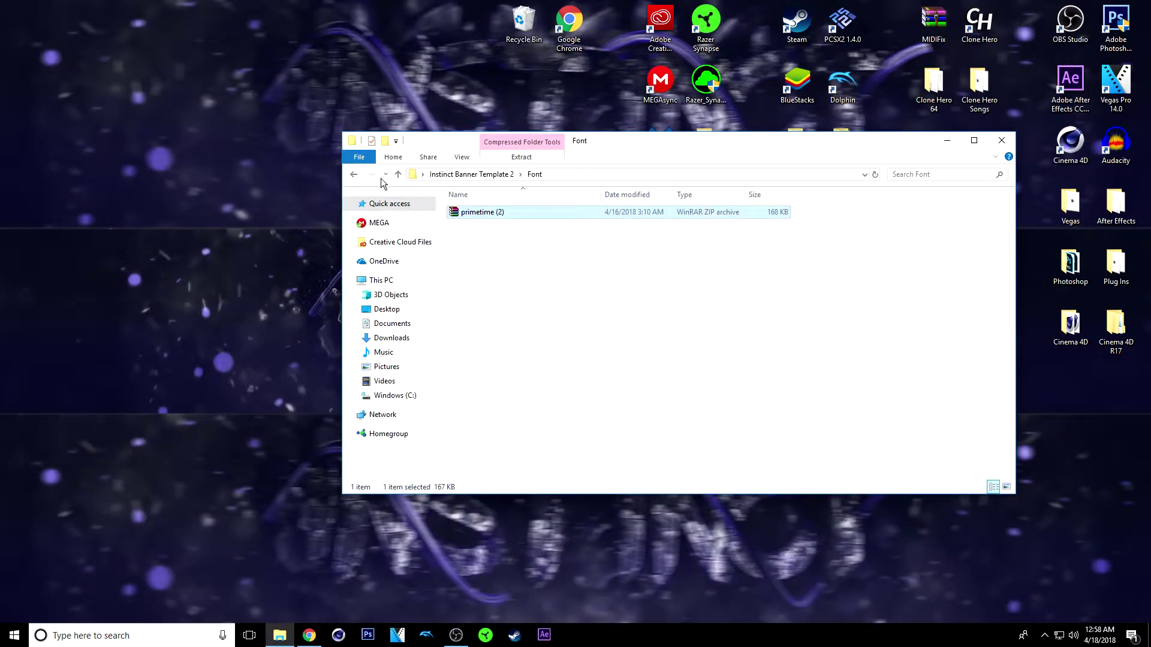
Step: Open the C4D scene file from the template's C4D folder in Cinema 4D
left_click(353, 175)
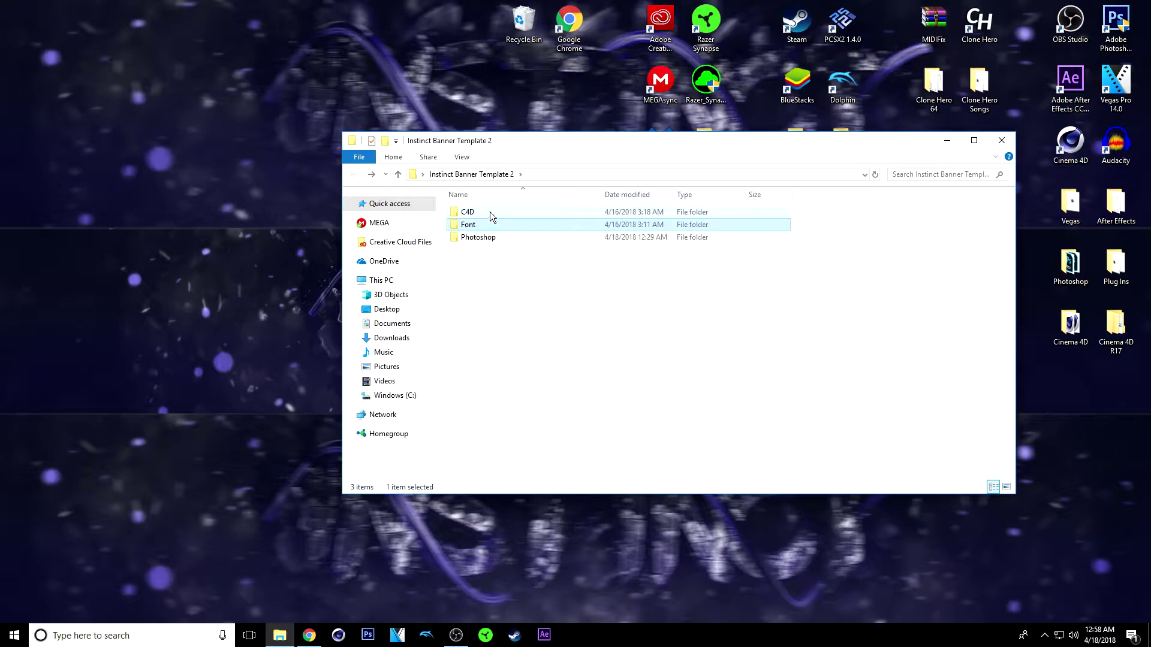
left_click(505, 216)
double_click(505, 214)
left_click(471, 213)
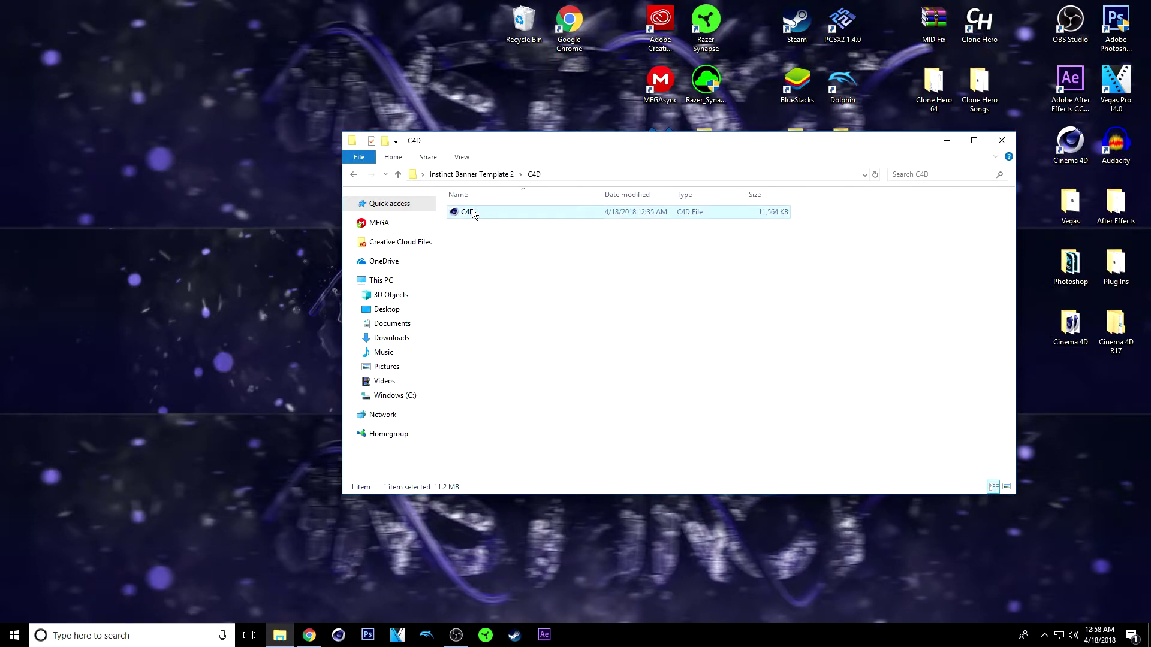
double_click(472, 213)
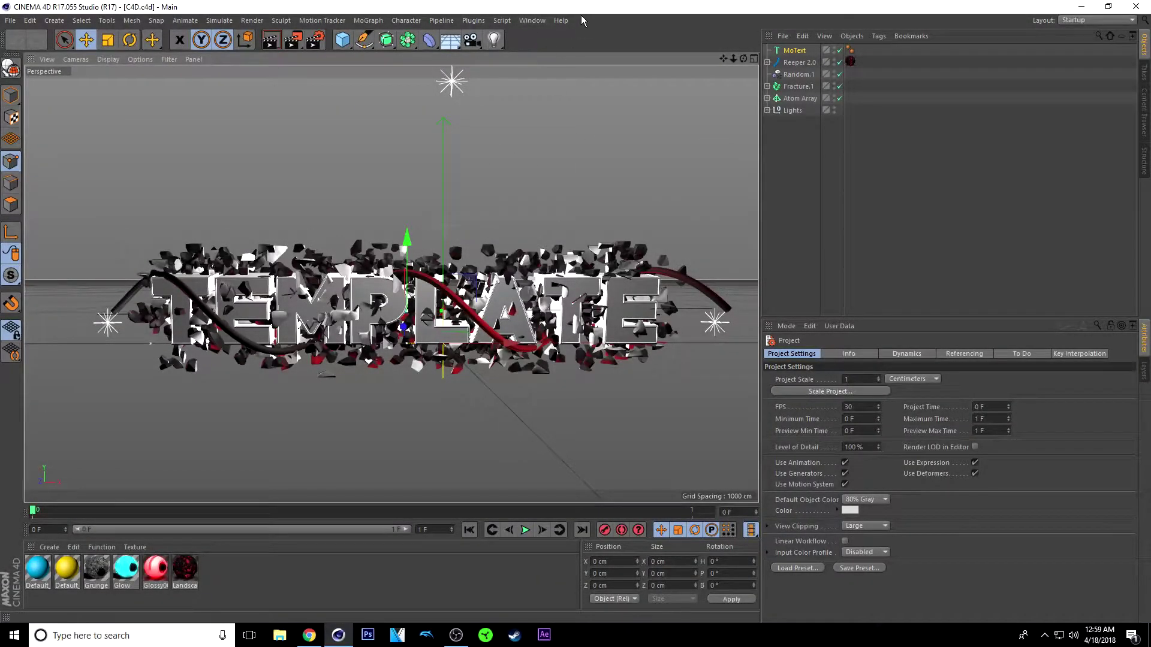
Step: Check the installed plugins for NitroBlast and Reeper 2.0
left_click(472, 20)
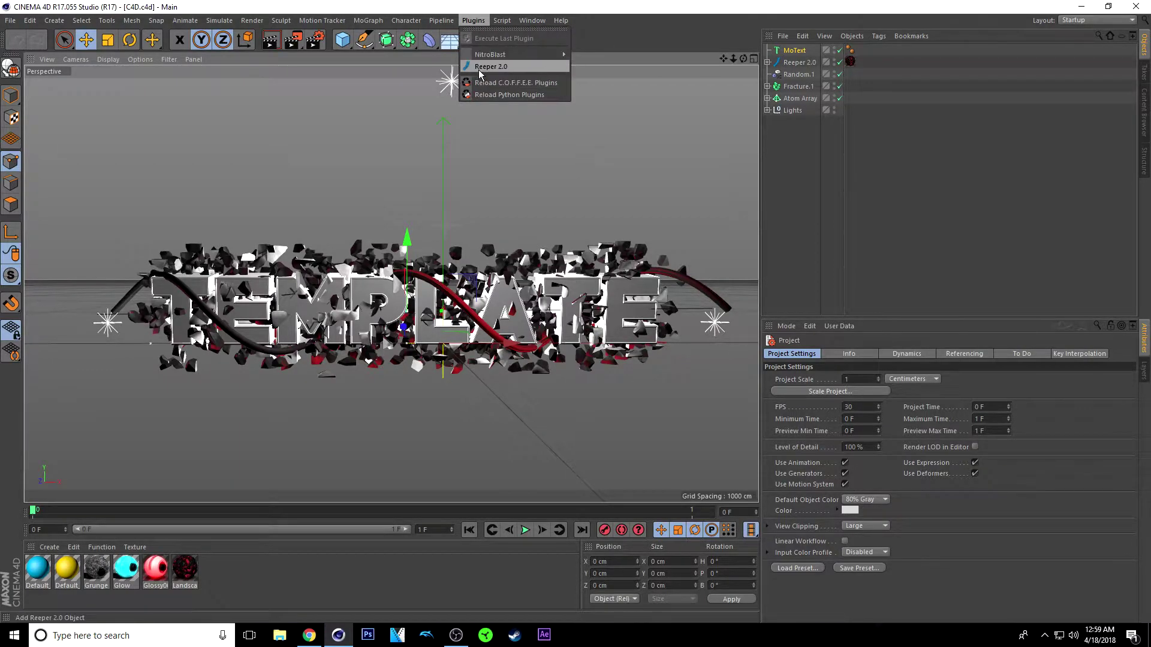
mouse_move(493, 57)
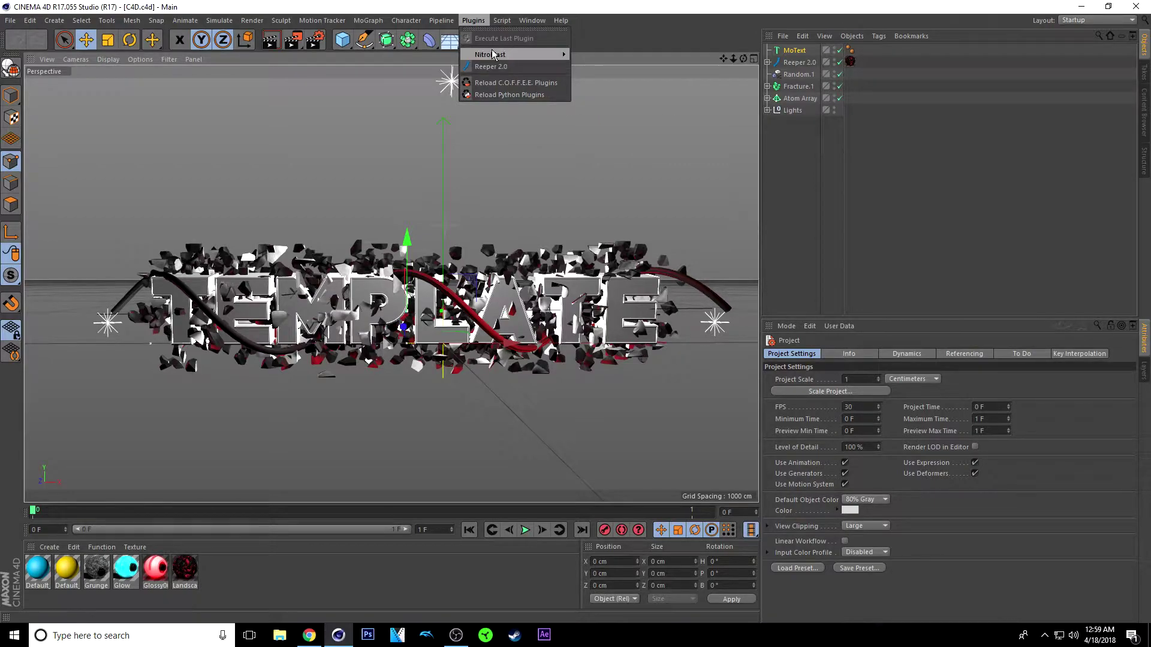
mouse_move(533, 21)
mouse_move(643, 41)
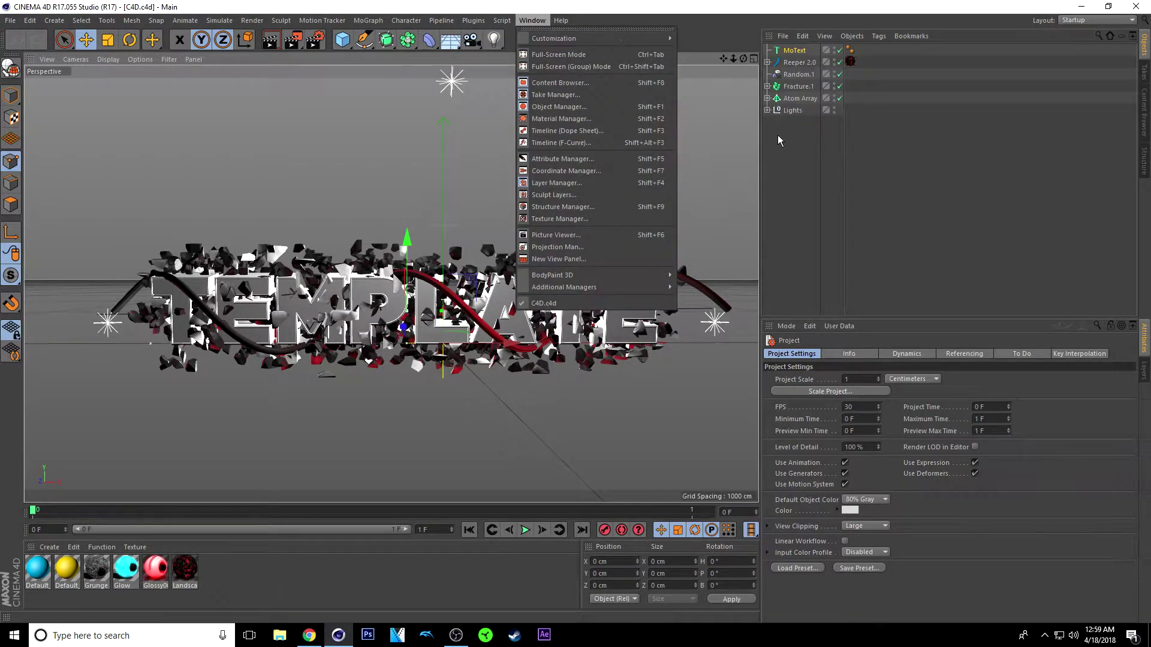
left_click(787, 185)
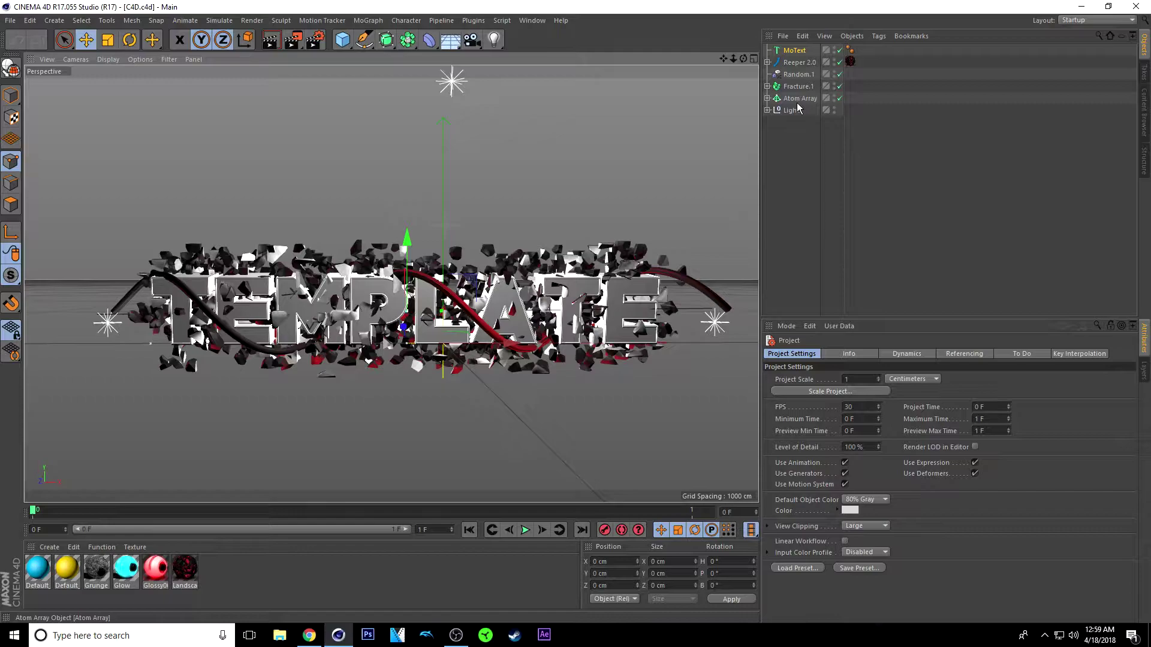
Step: Replace the placeholder text of the top-level MoText object with "YourName"
left_click(790, 50)
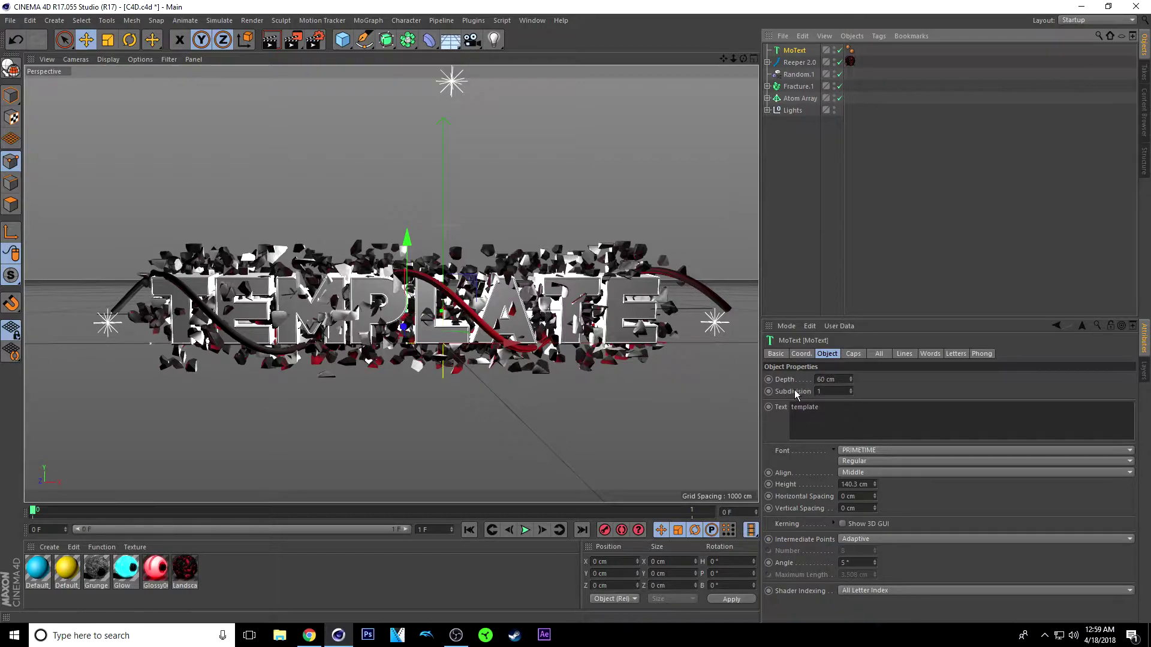
left_click_drag(819, 406, 784, 409)
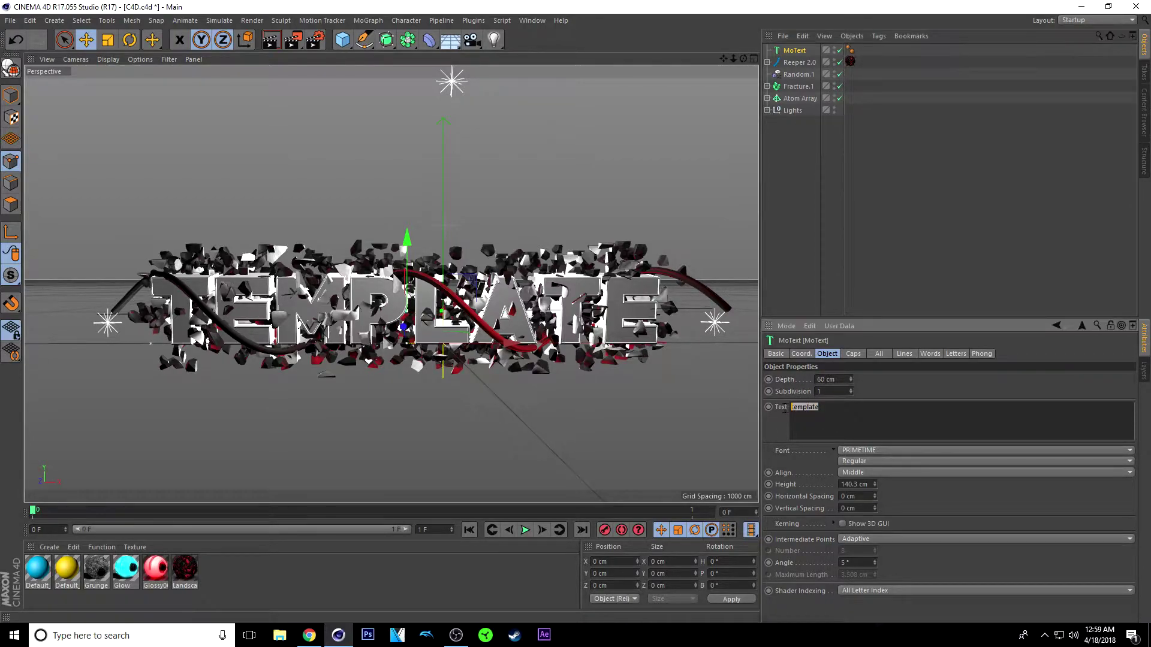
left_click(831, 410)
double_click(818, 408)
key("BackSpace")
type("YourName")
left_click(868, 391)
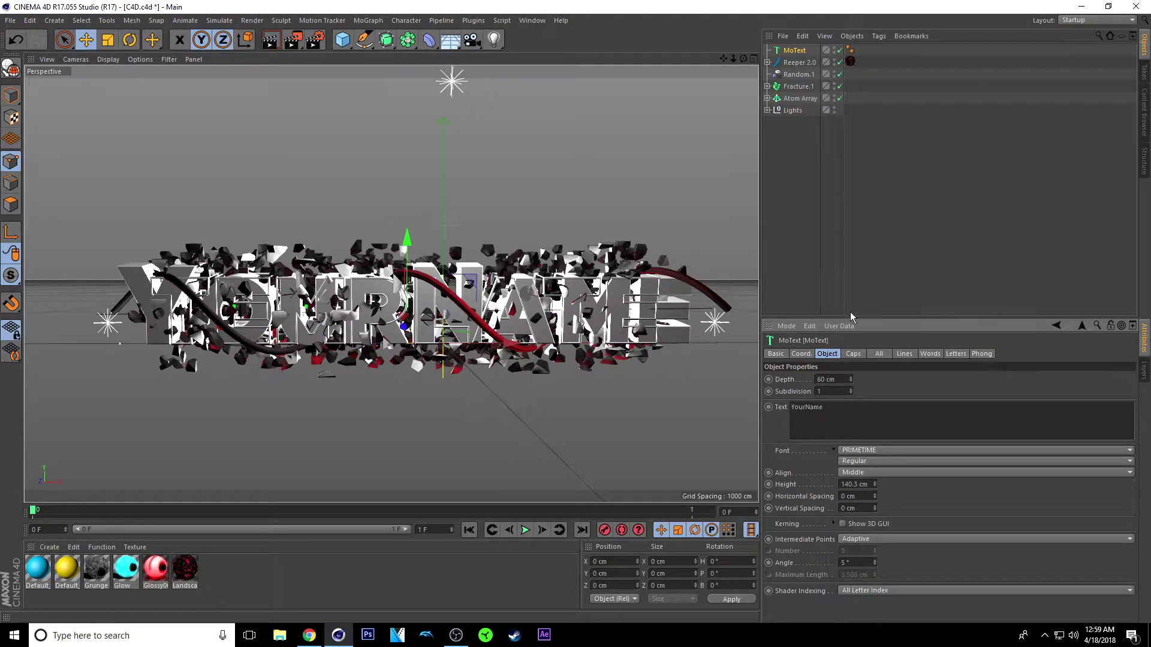
Step: Replace the top-level MoText object's text with "yourname" in all lowercase
key("ctrl+a")
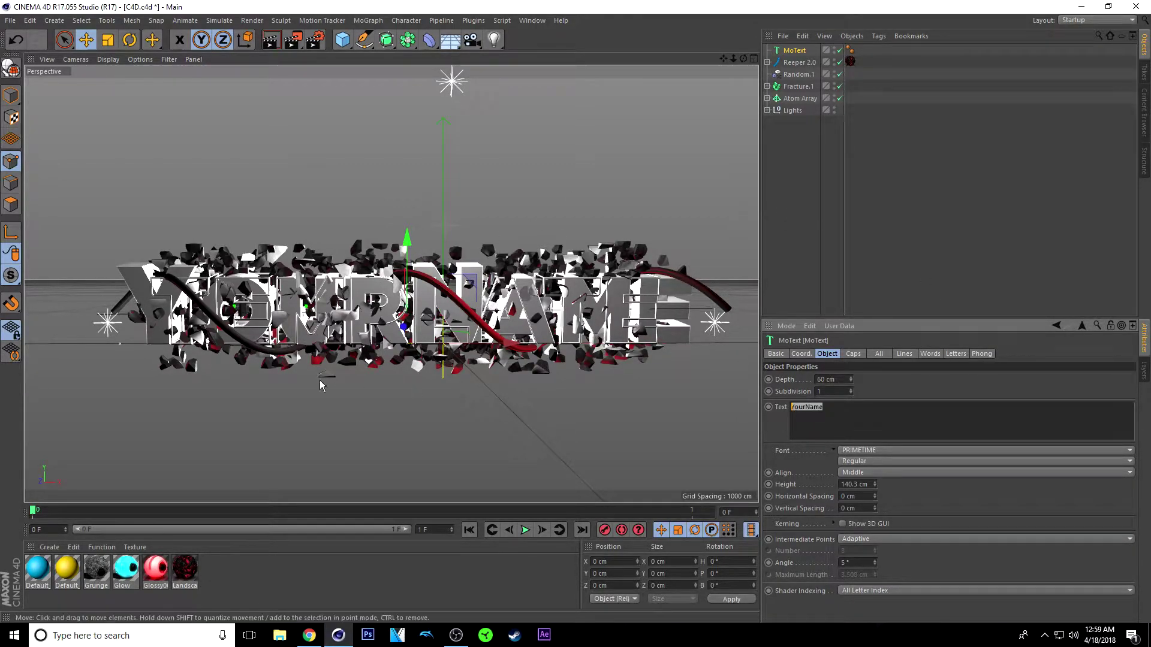
key("BackSpace")
left_click(901, 381)
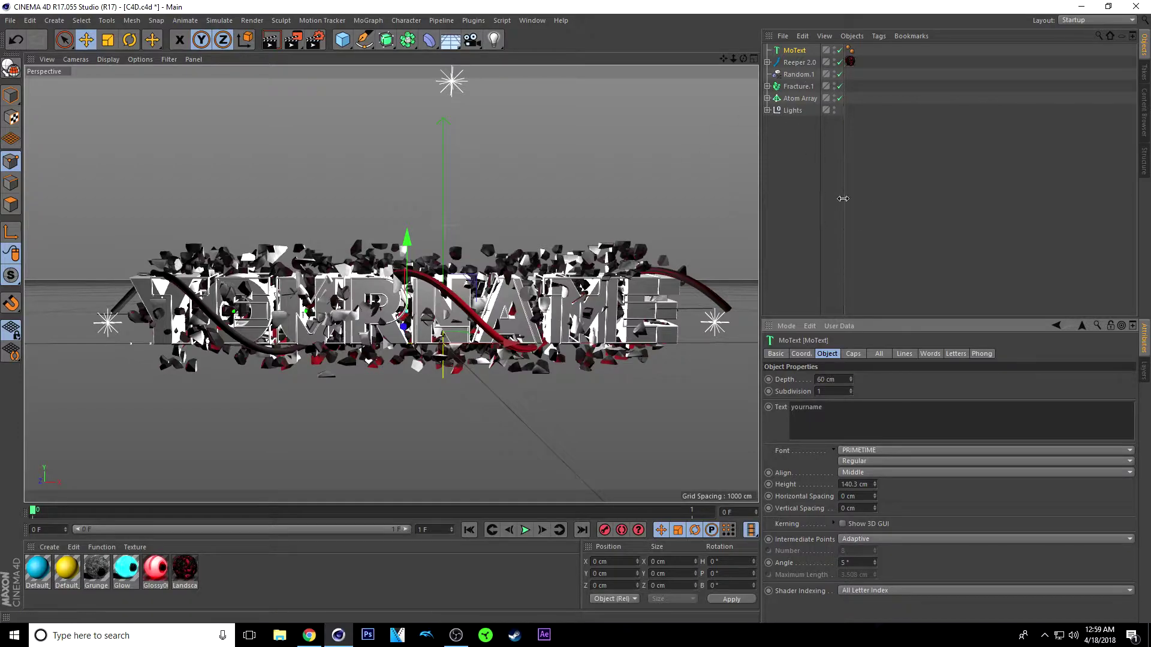
Step: Set the text of the MoText.1 object inside the Atom Array to "yourname"
left_click(799, 63)
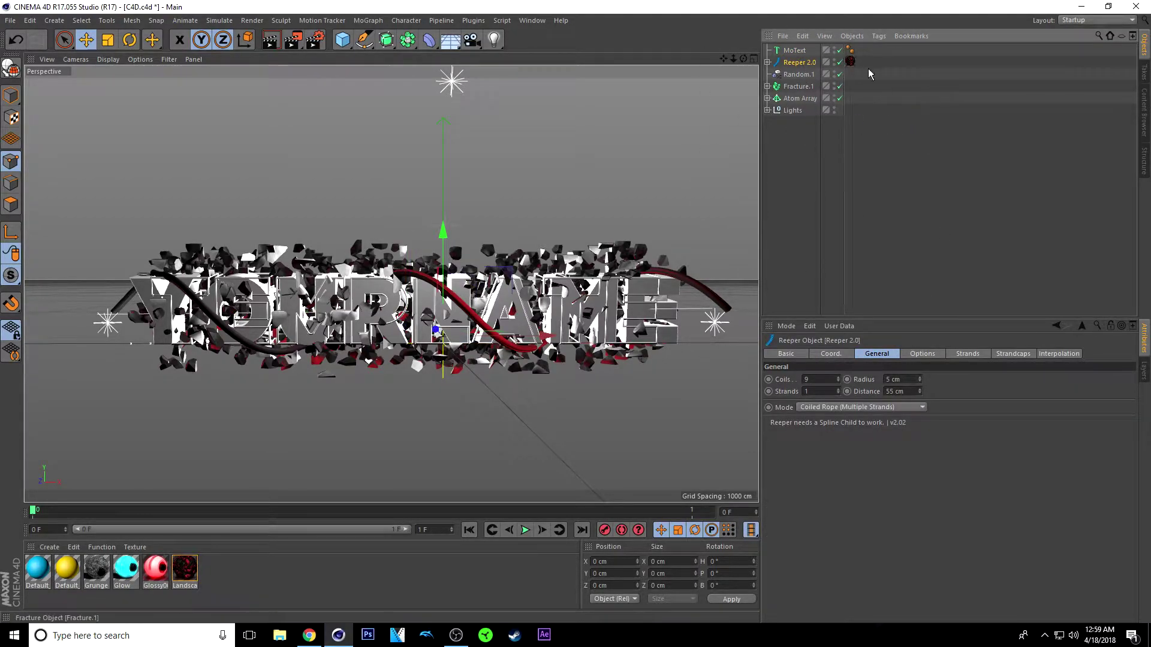
left_click(800, 74)
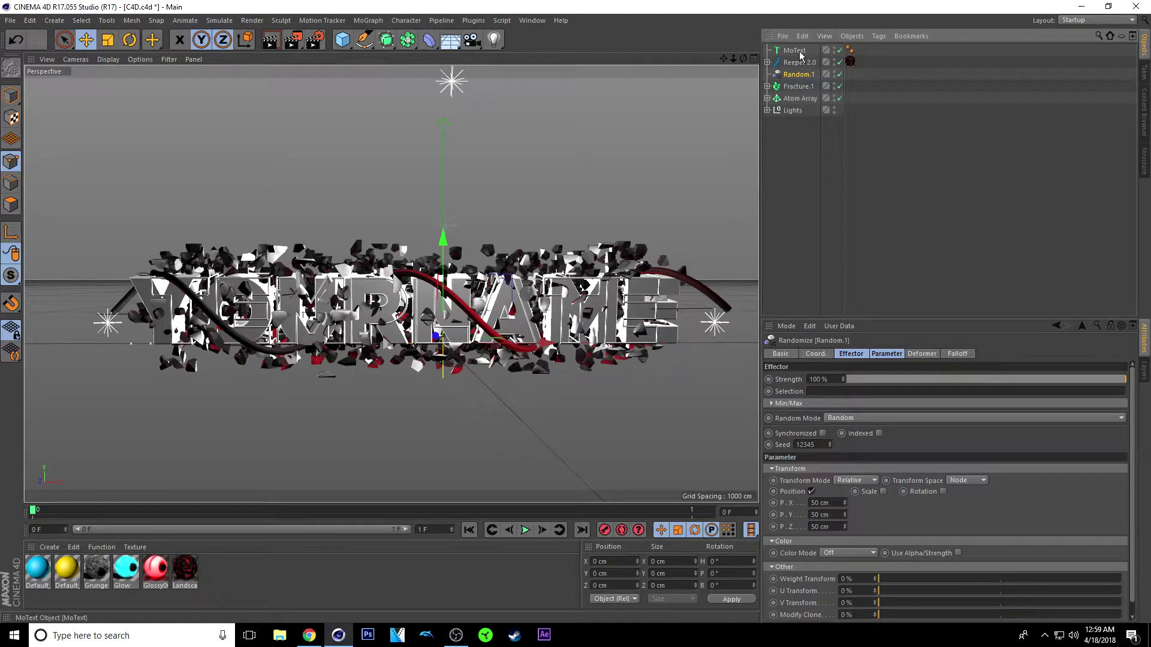
left_click(767, 98)
left_click(801, 110)
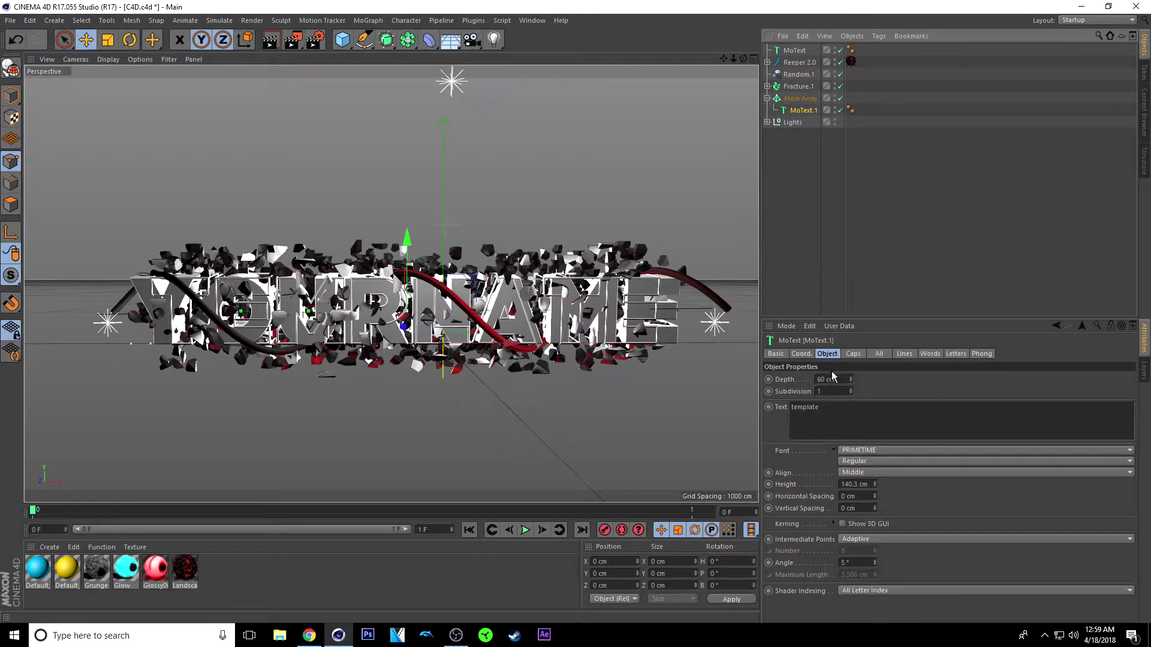
double_click(824, 407)
key("BackSpace")
type("yourname")
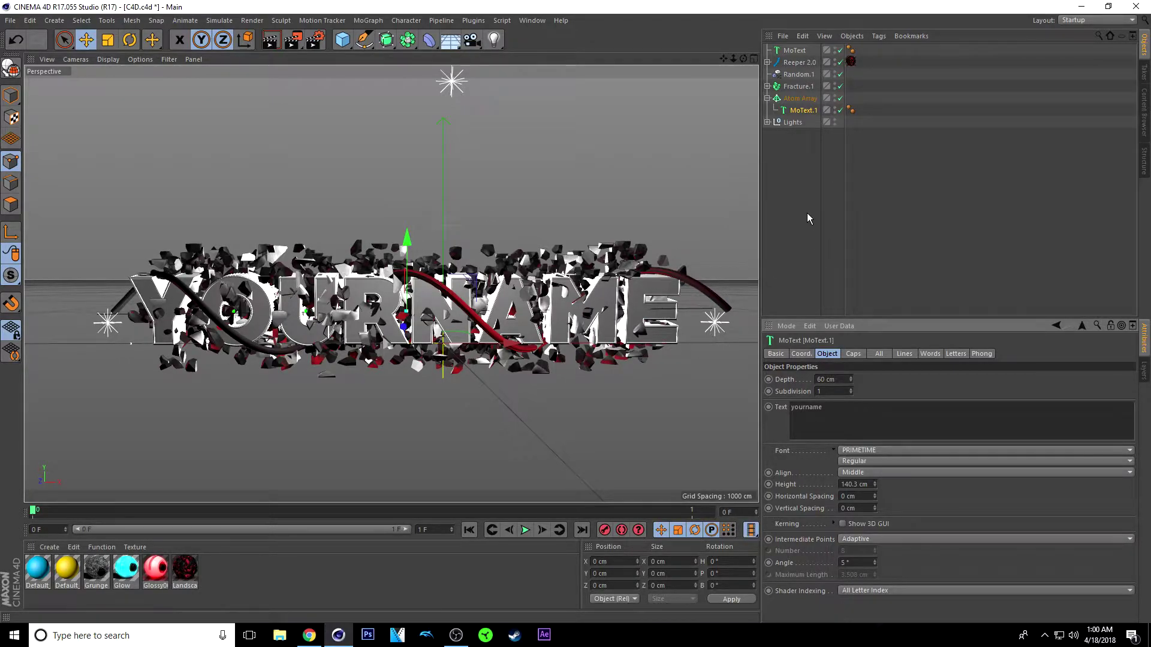
key("Delete")
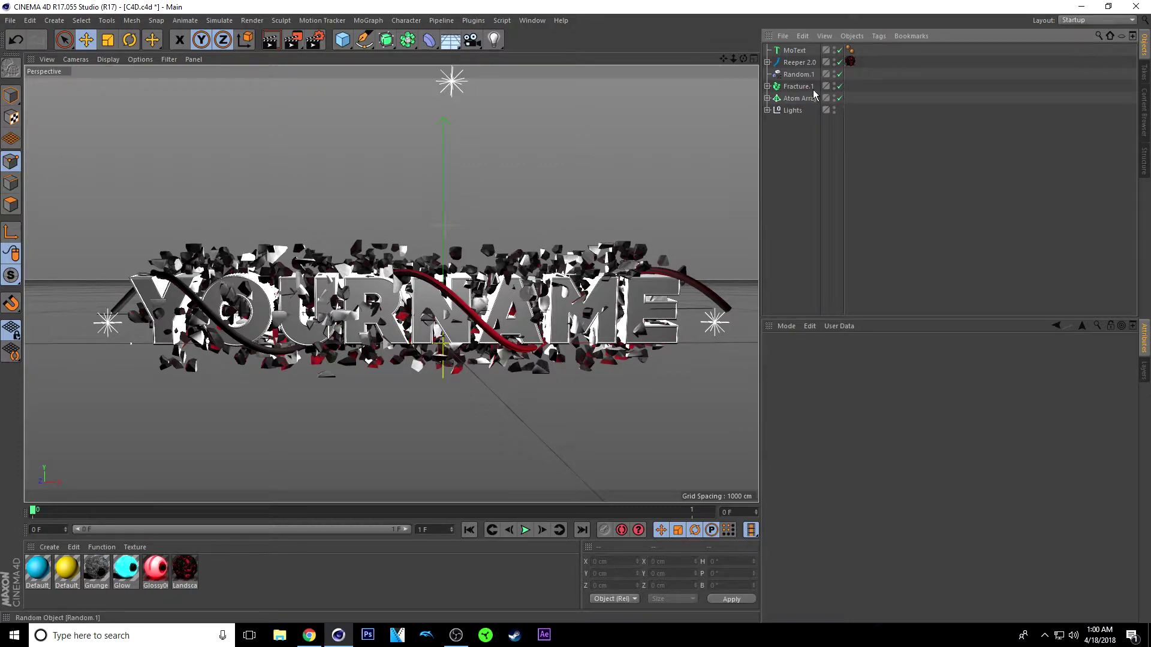
Step: Fracture the top-level MoText object with NitroBlast Main, using 50 pieces and Medium quality
left_click(794, 51)
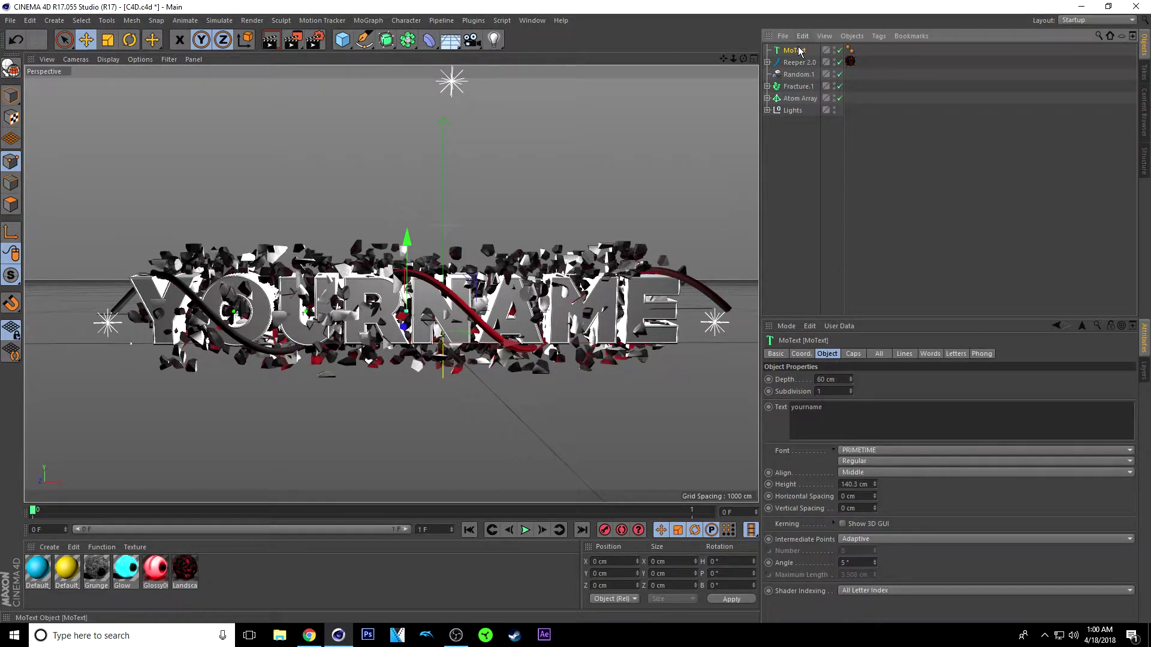
left_click(479, 21)
mouse_move(483, 54)
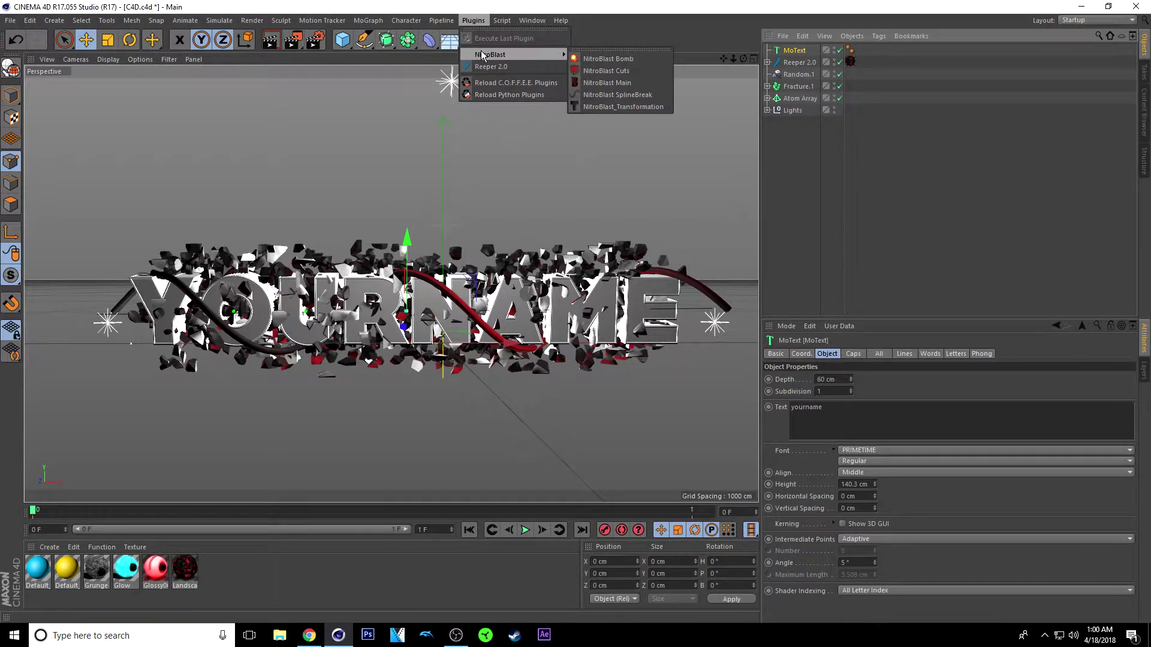
left_click(612, 82)
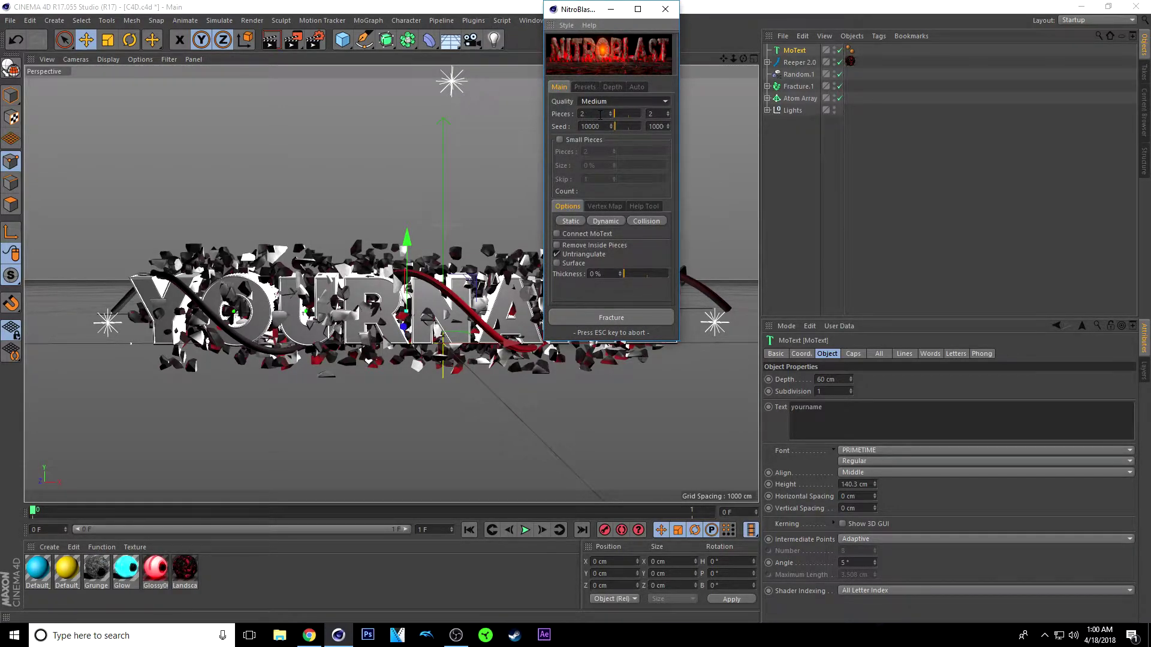
left_click(600, 114)
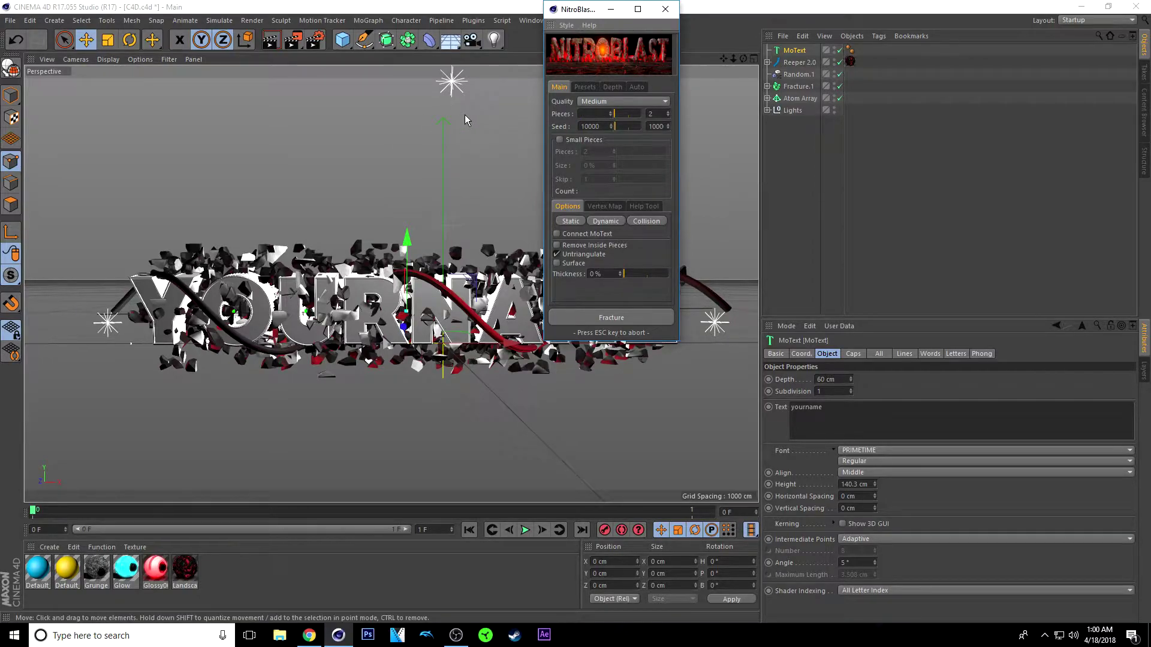
type("50")
left_click(627, 98)
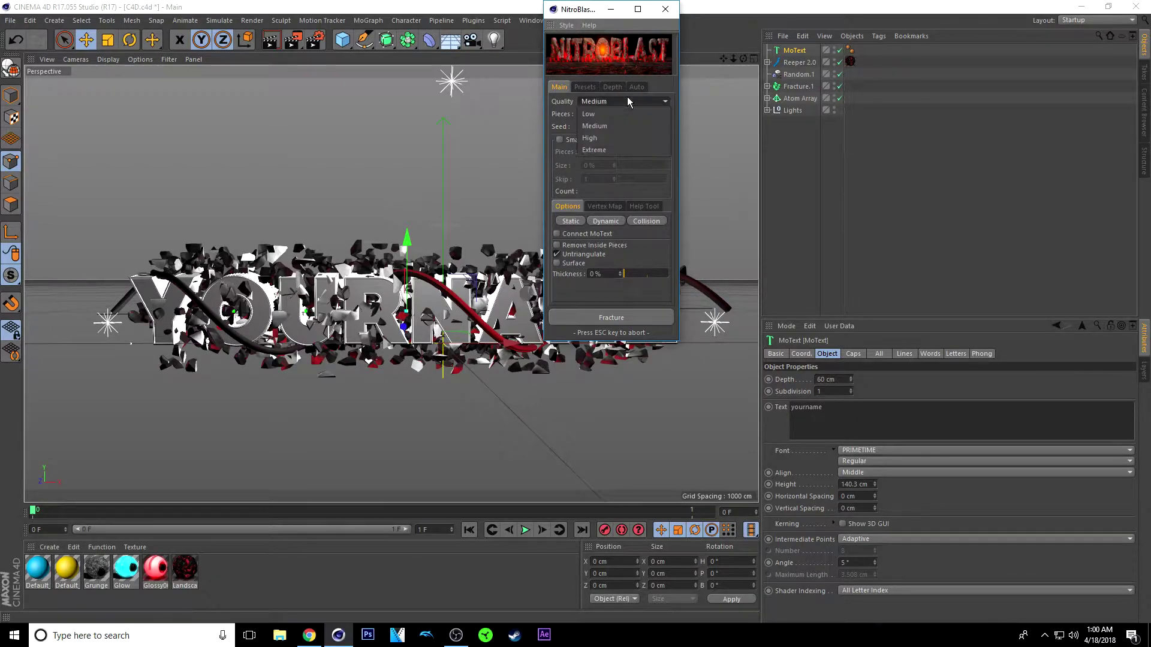
left_click(611, 126)
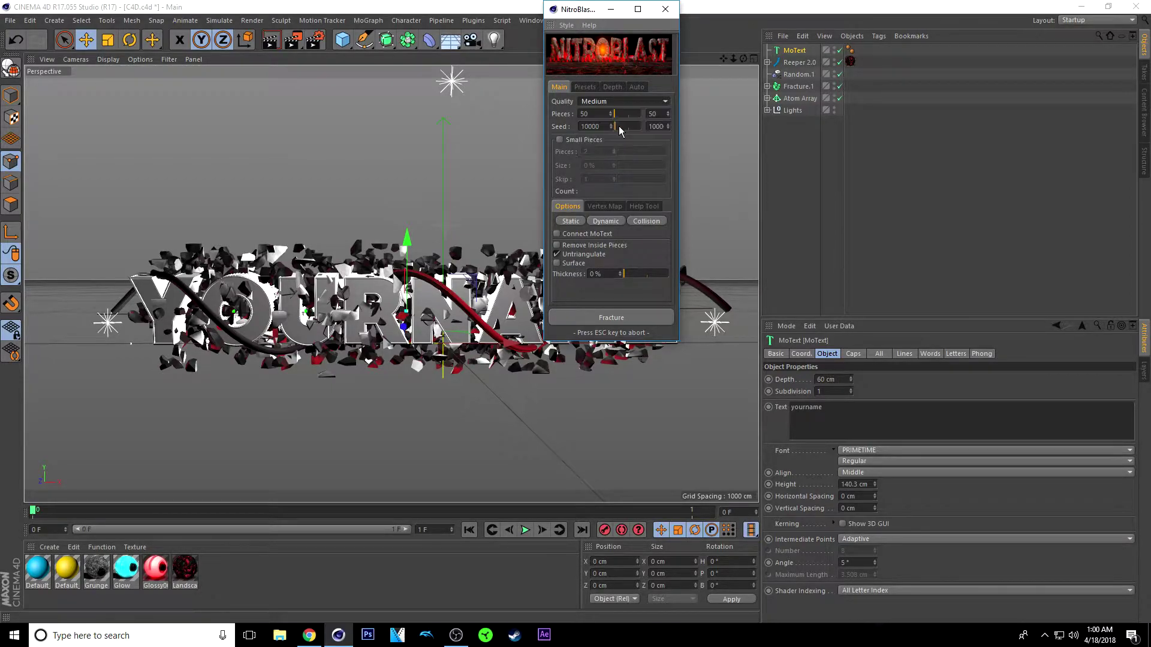
left_click(611, 317)
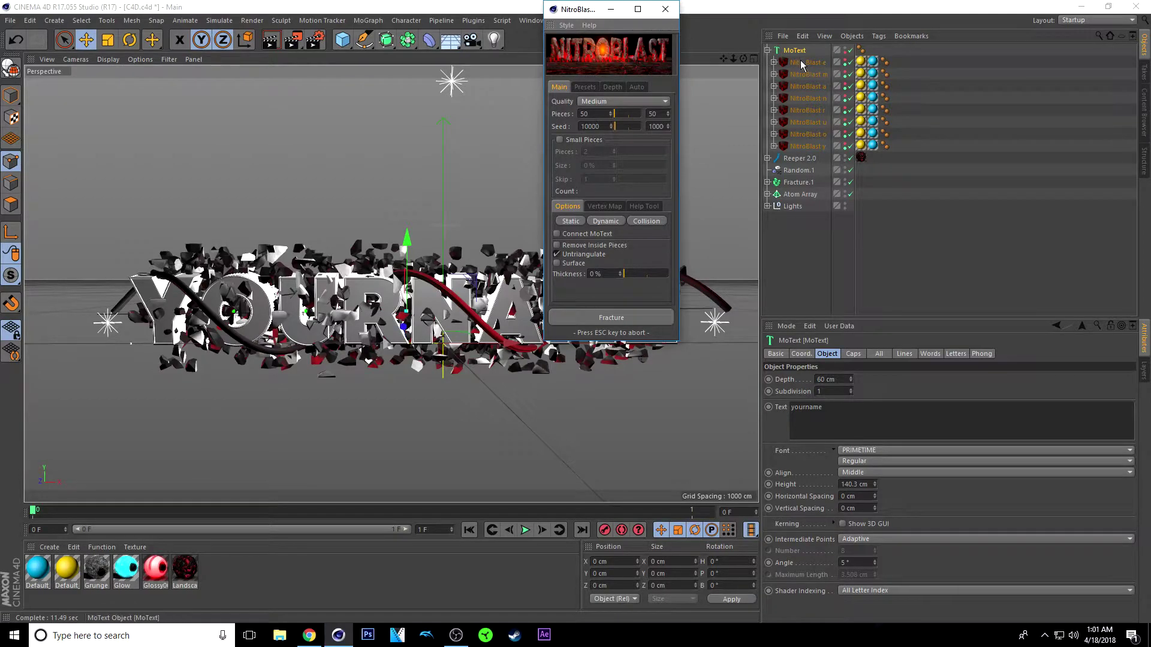
left_click(663, 16)
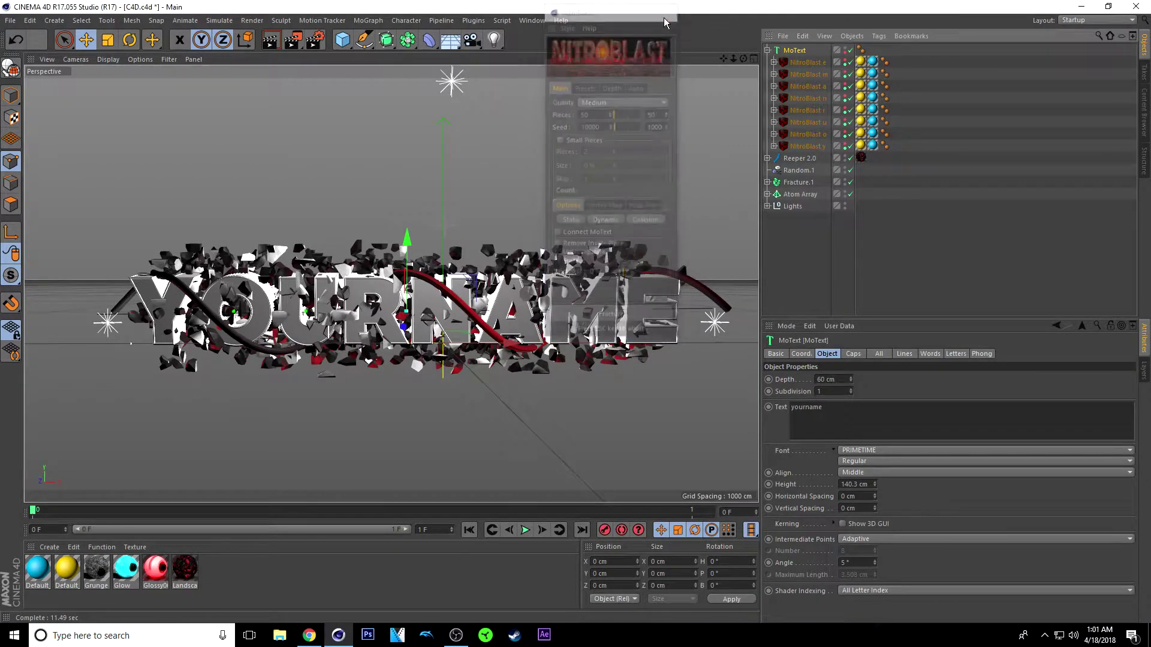
Step: Replace the blue Default_OUT material with Grunge on every NitroBlast letter object, from e through y
left_click(804, 63)
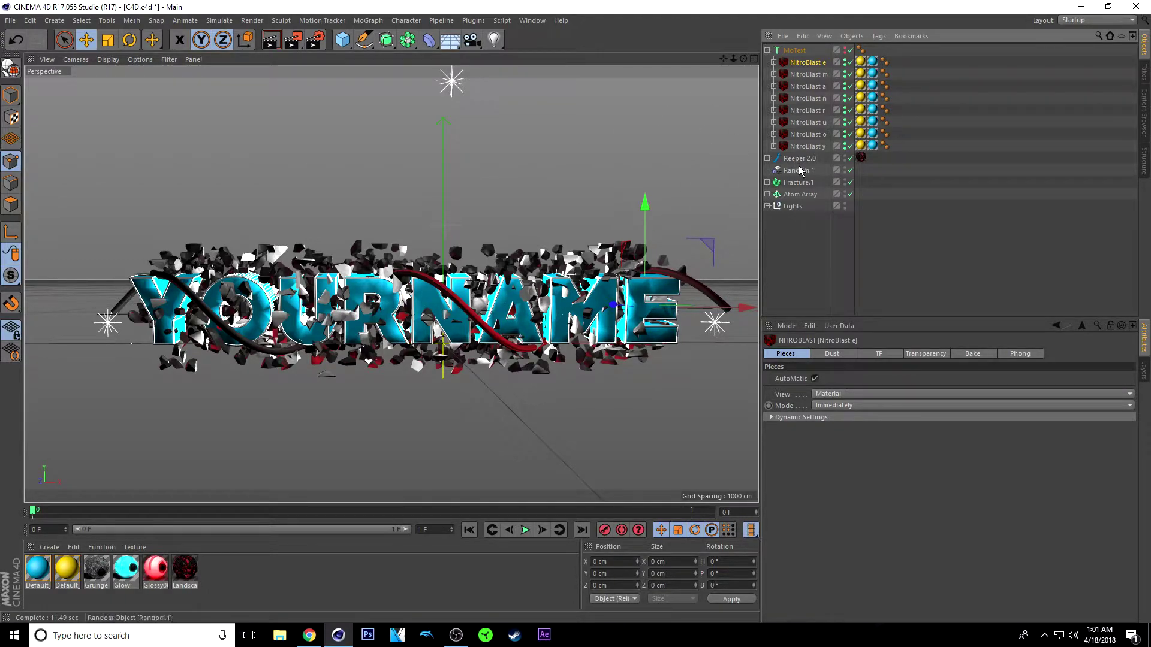
left_click(872, 63)
left_click(863, 61)
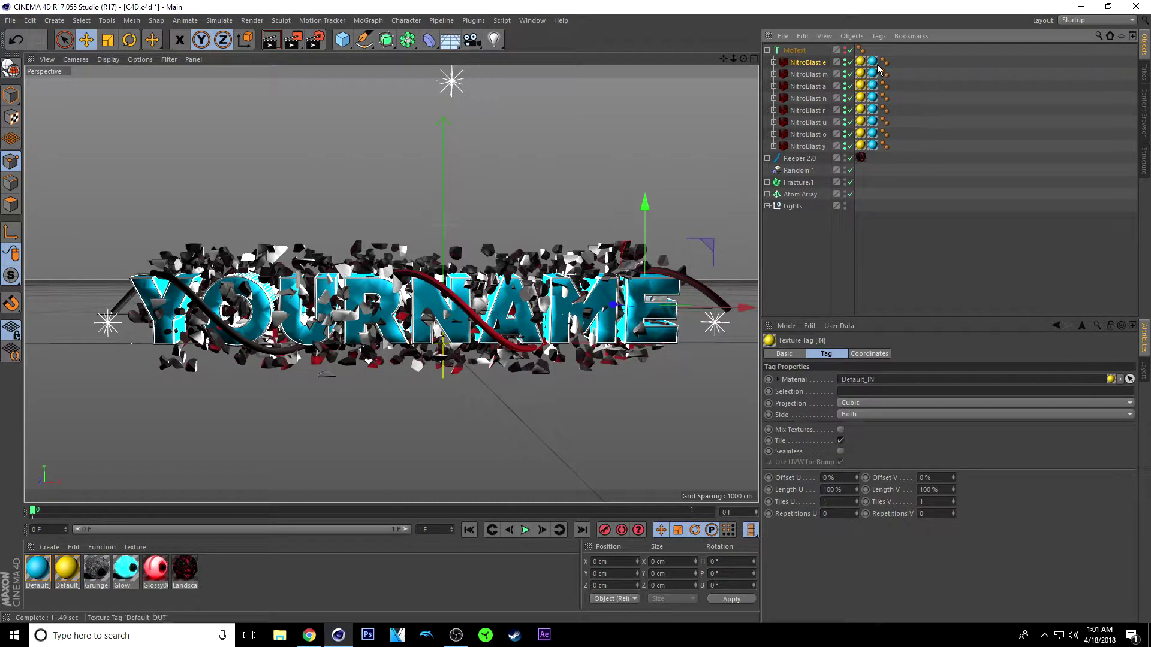
left_click(873, 62)
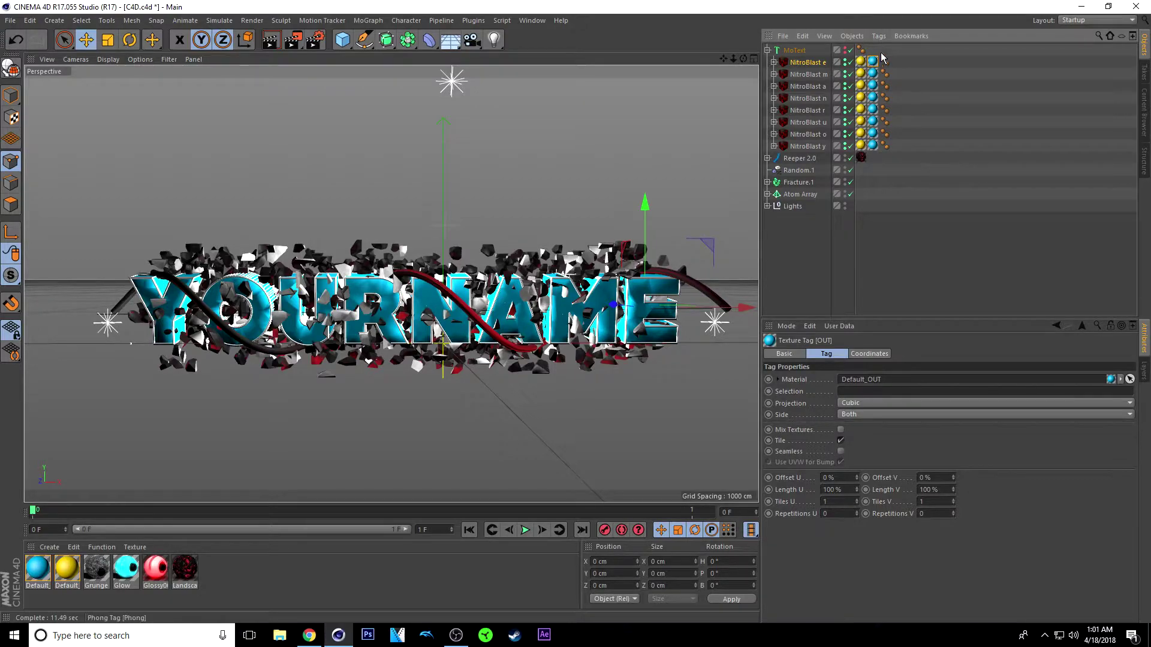
left_click_drag(860, 151, 861, 157)
left_click(98, 572)
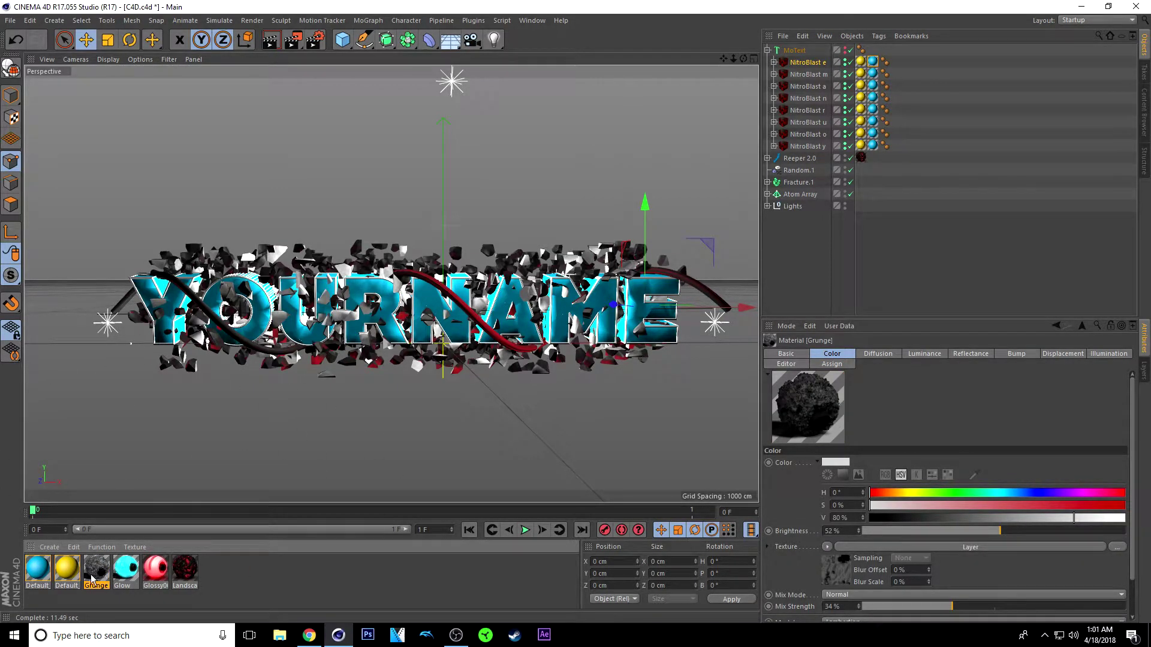
left_click_drag(93, 579, 873, 62)
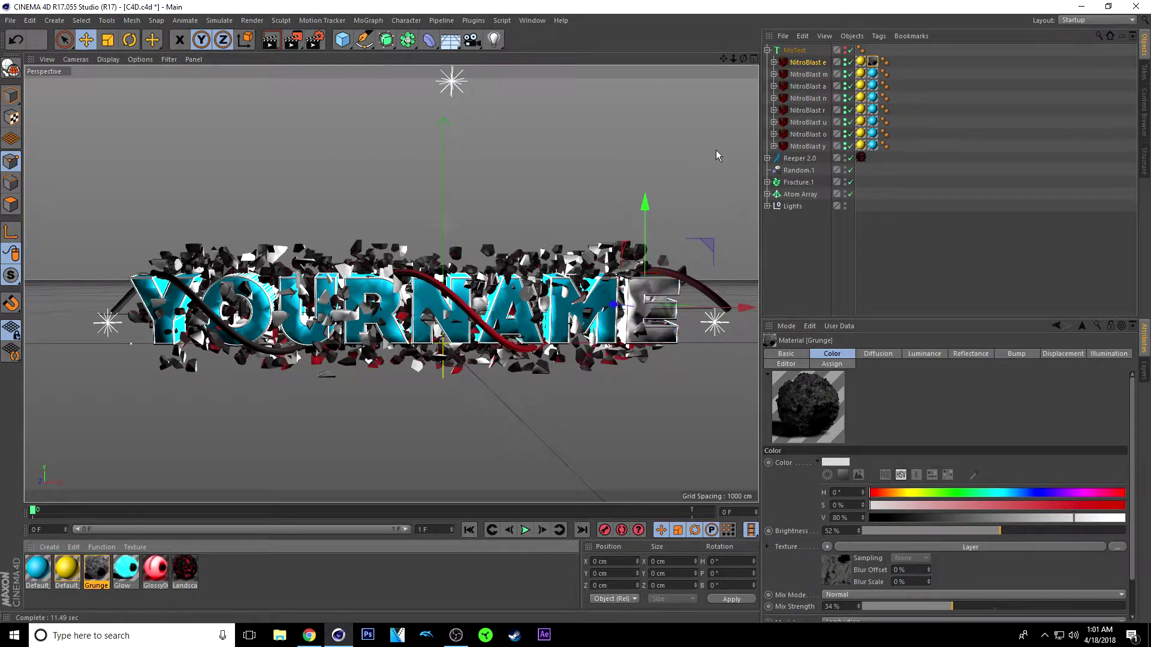
left_click_drag(101, 576, 872, 74)
left_click_drag(93, 575, 873, 86)
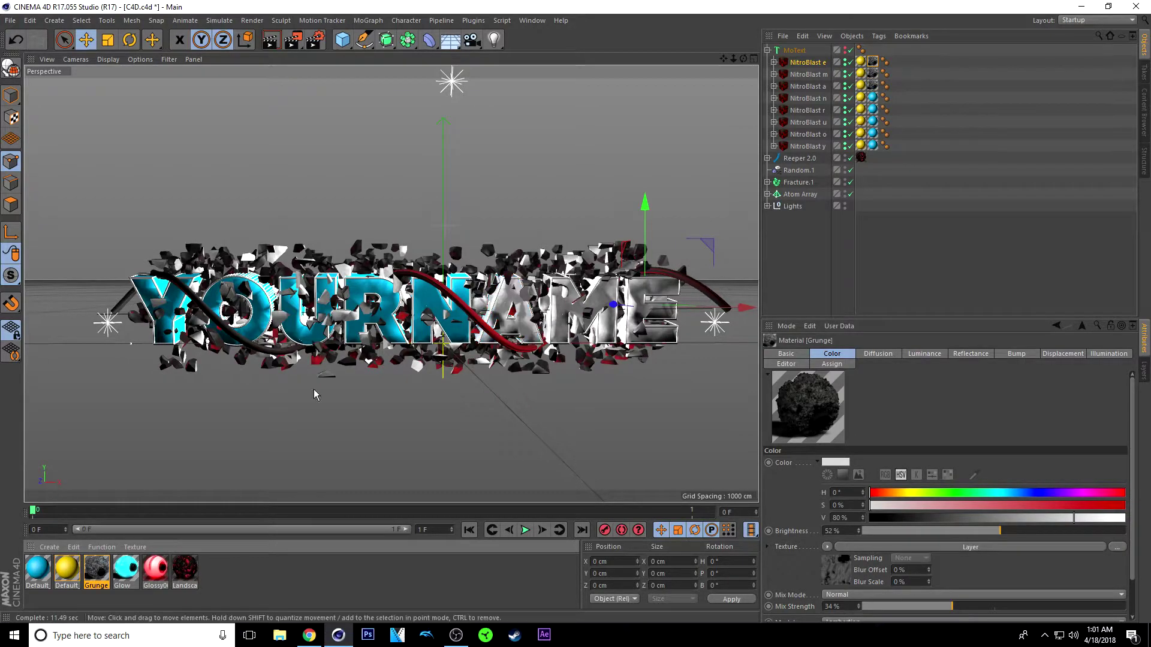
left_click_drag(90, 579, 872, 146)
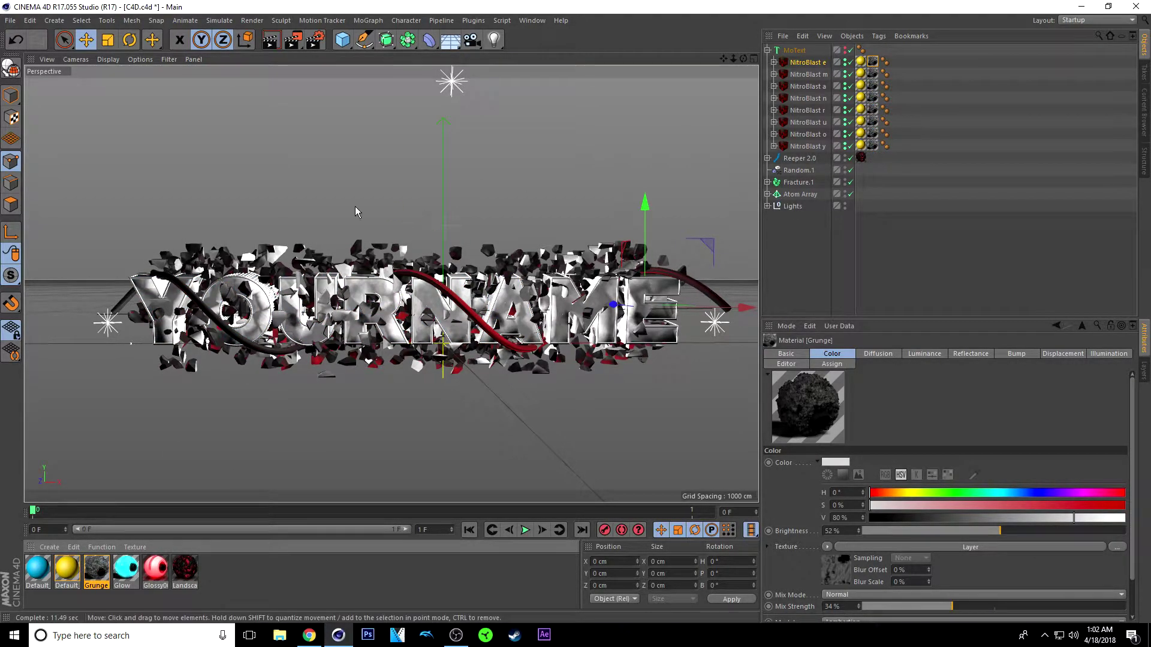
Step: Replace the yellow Default_IN material with Landscape005 on every NitroBlast letter object and collapse the MoText hierarchy
left_click(185, 569)
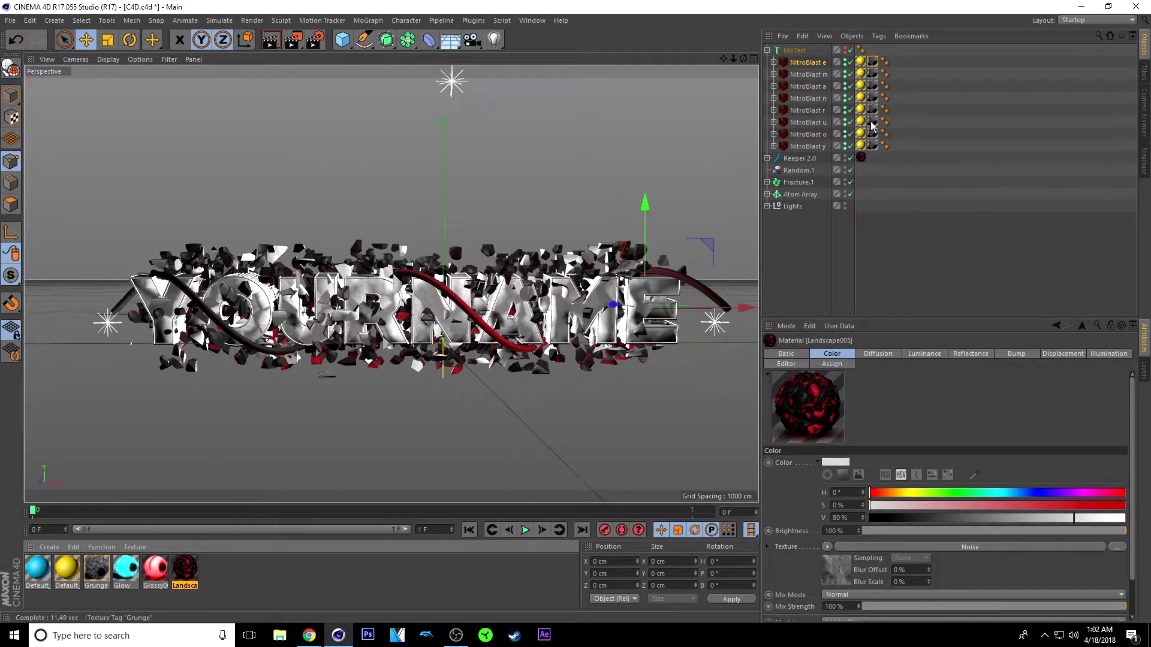
left_click_drag(193, 559, 867, 136)
left_click_drag(193, 568, 868, 146)
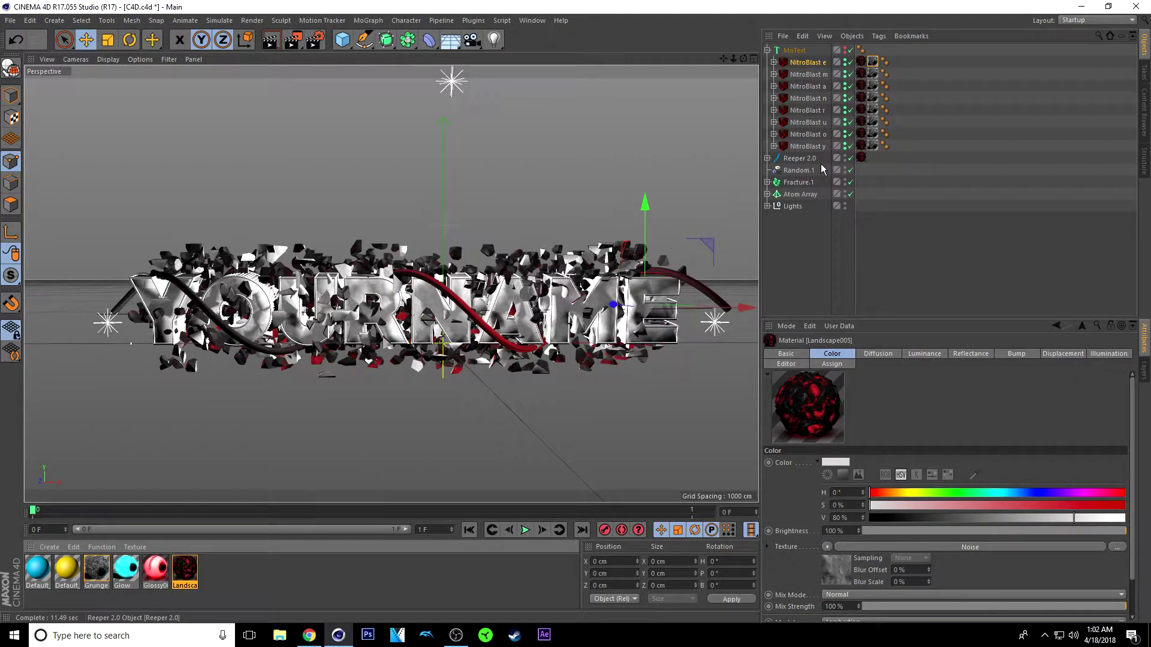
left_click(768, 50)
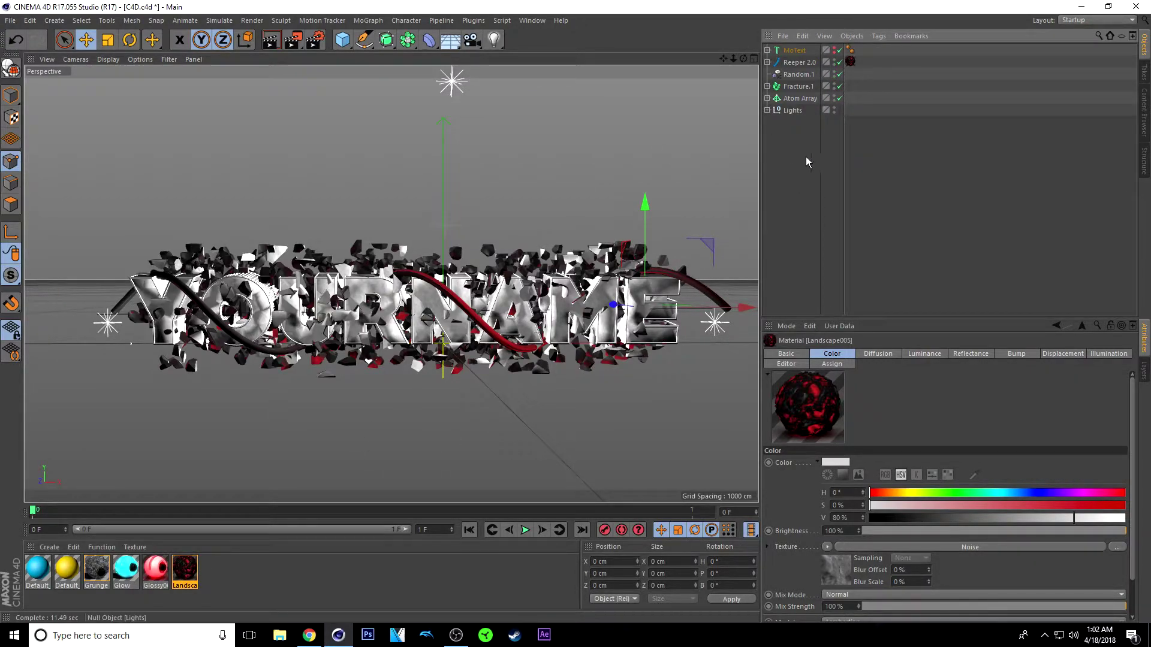
Step: Add a new MoGraph Fracture object to the scene
left_click(794, 51)
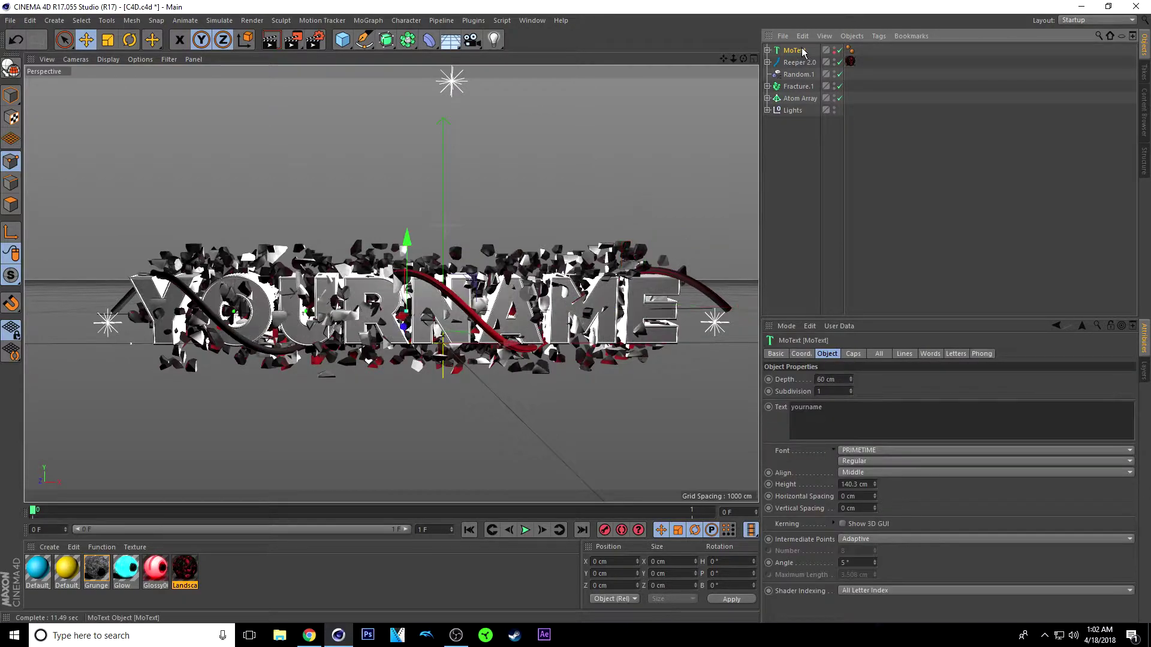
left_click(368, 21)
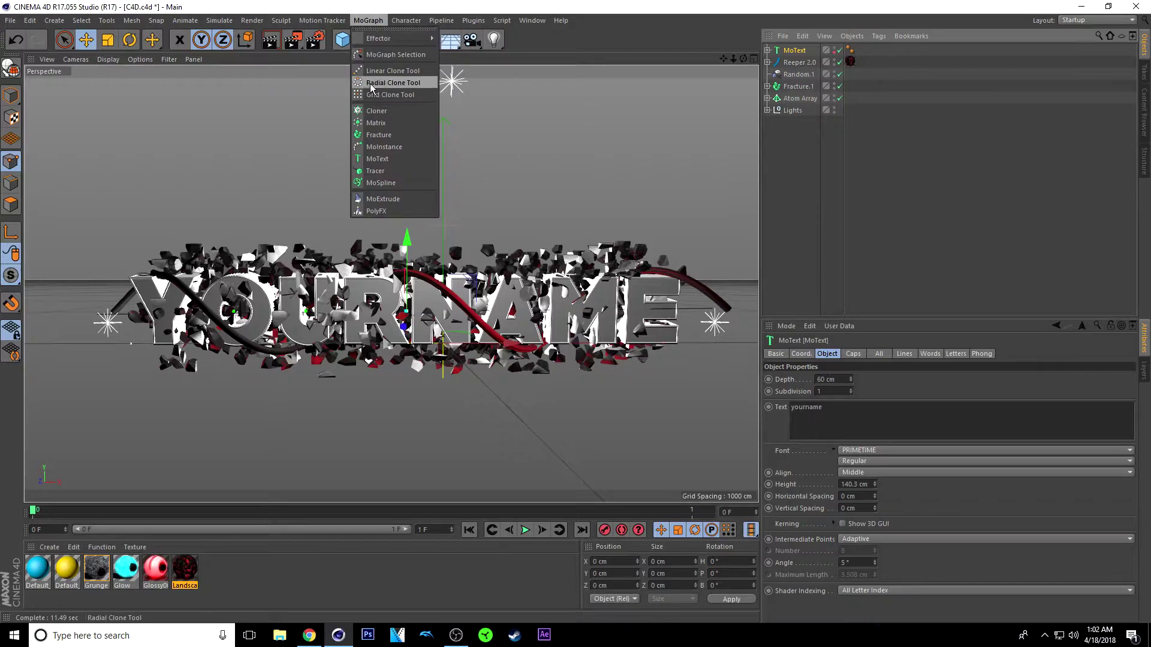
left_click(372, 137)
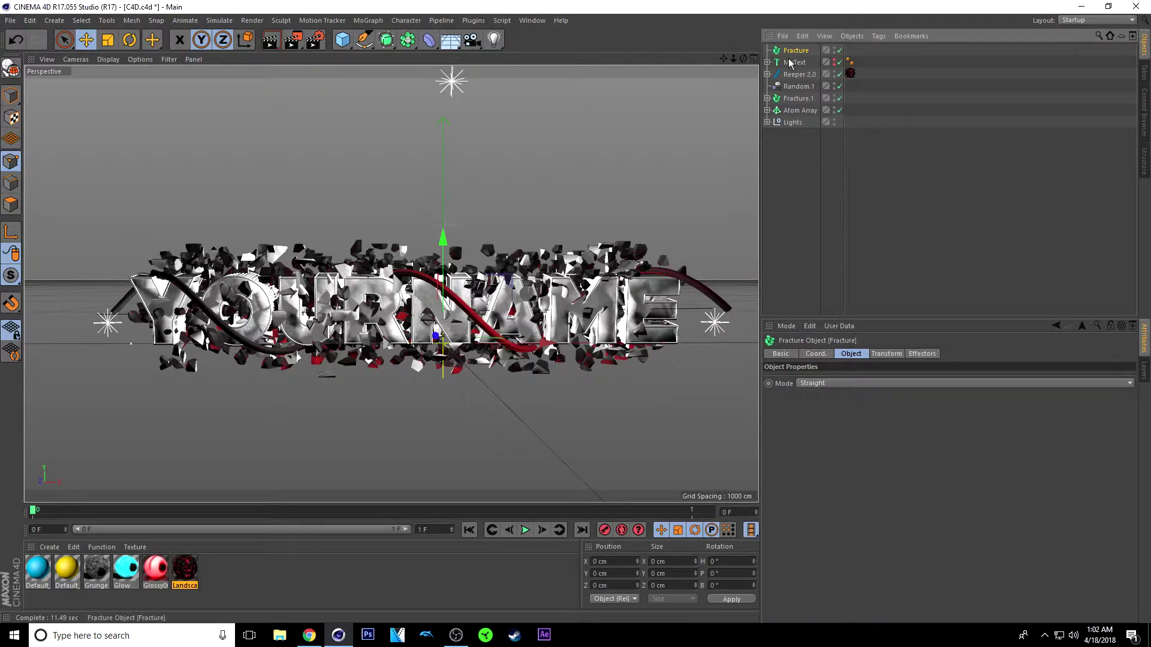
Step: Move Piece 0 through Piece 48 from the Dynamic group of NitroBlast e into the new Fracture object and collapse both hierarchies
left_click(767, 61)
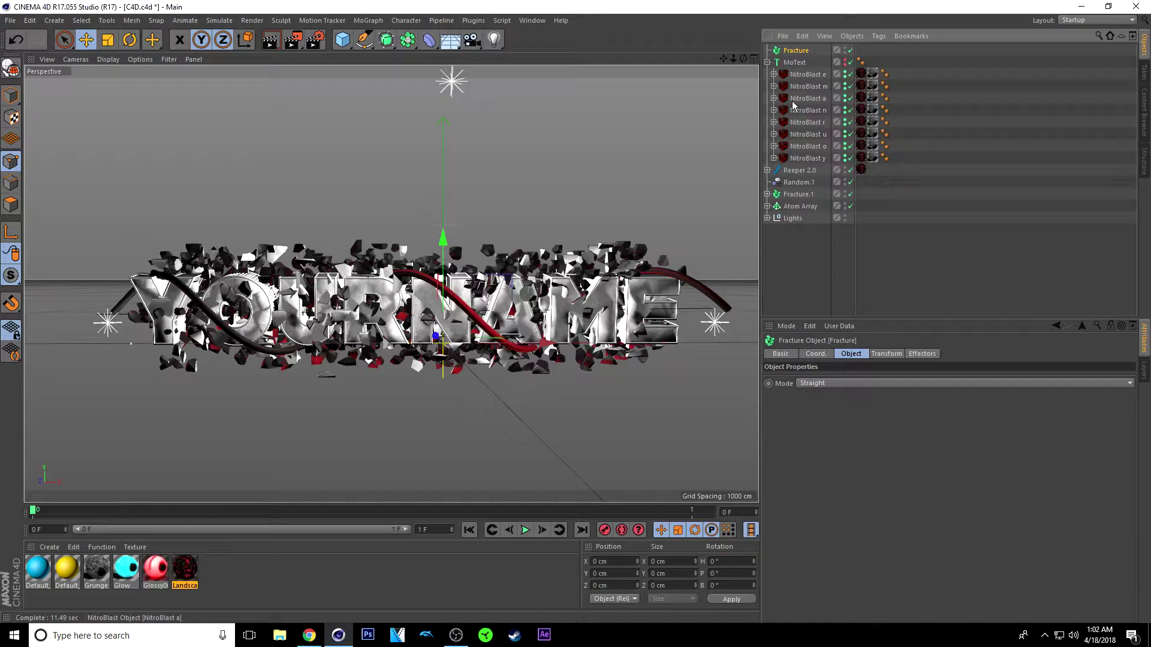
left_click(767, 62)
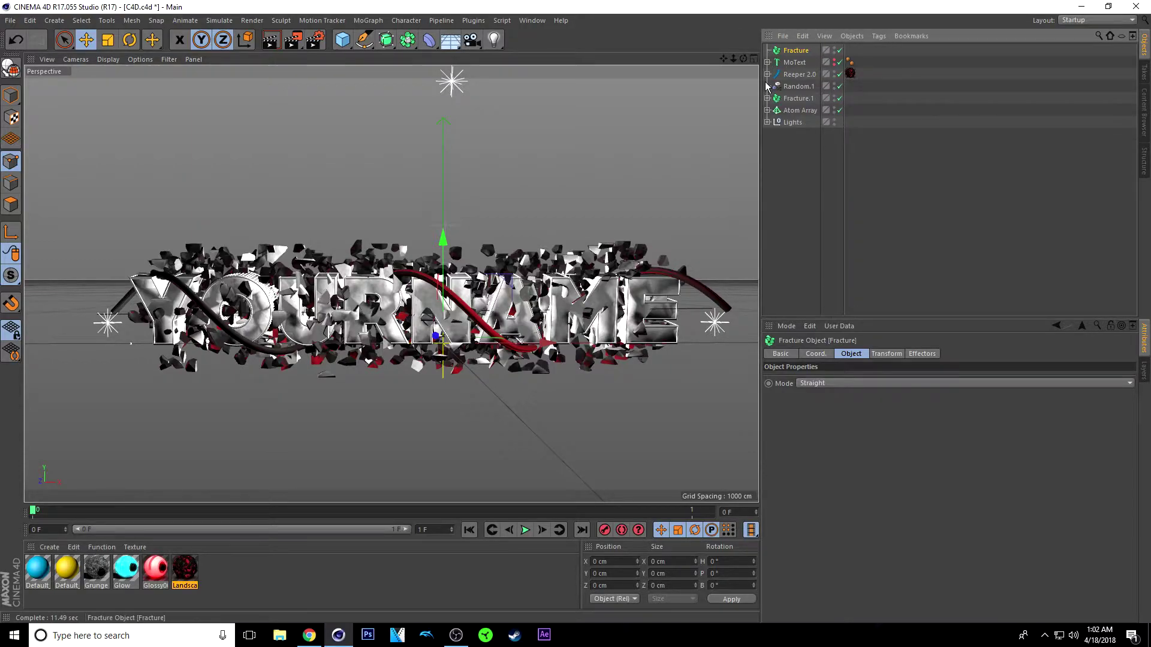
left_click(767, 62)
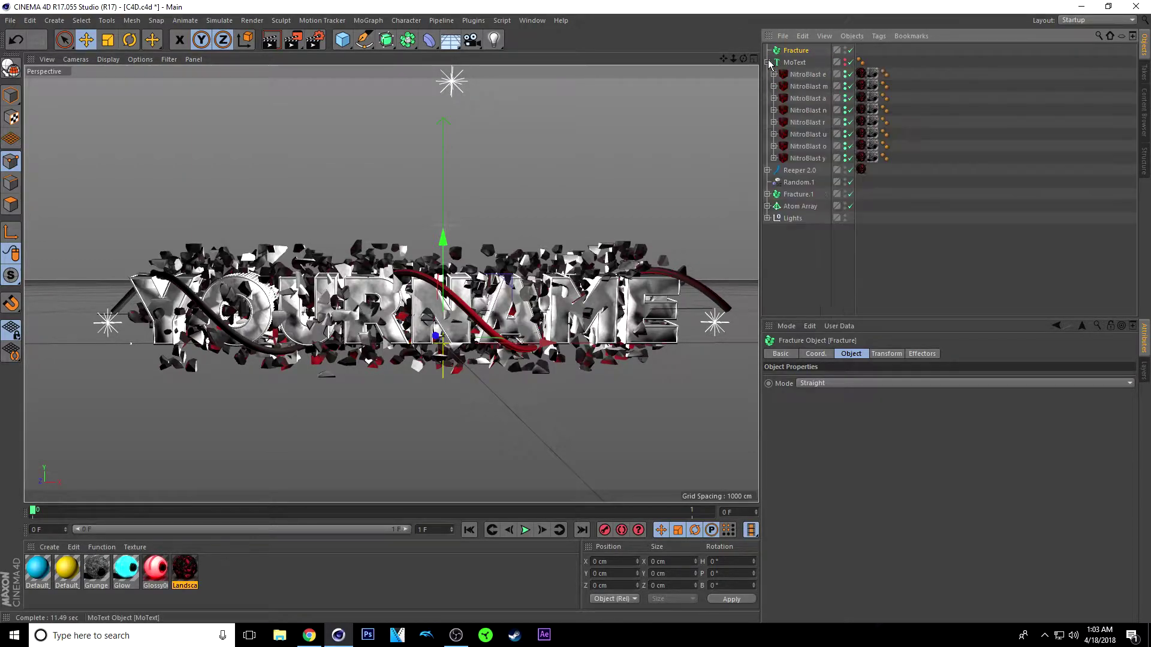
left_click(806, 74)
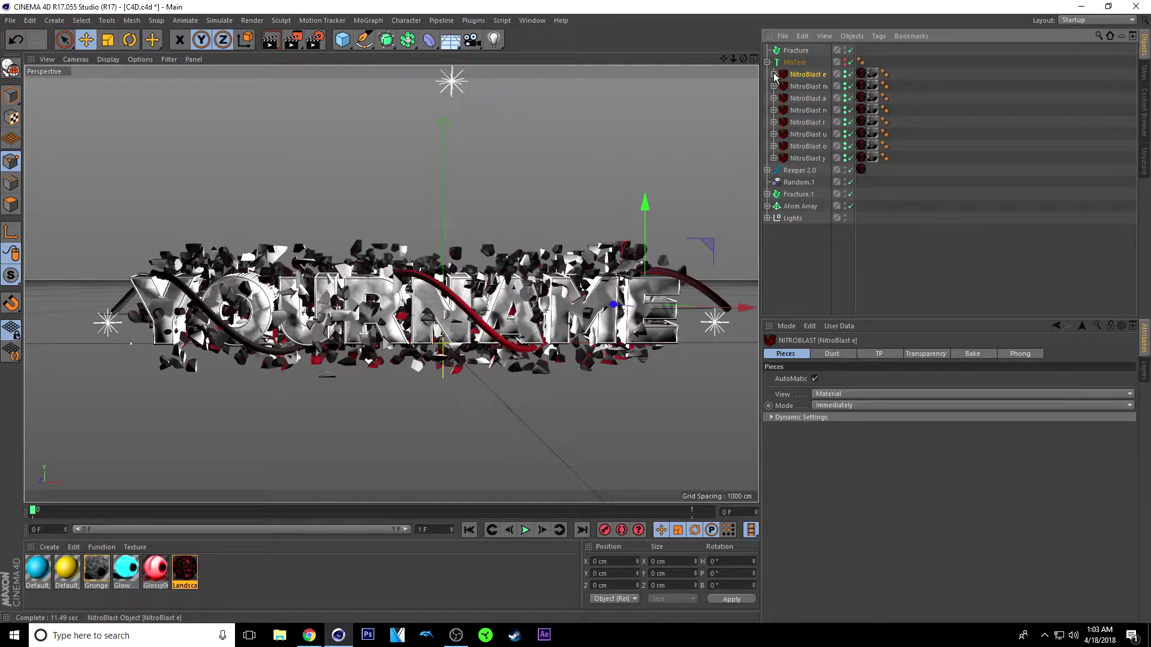
left_click(773, 74)
left_click(780, 87)
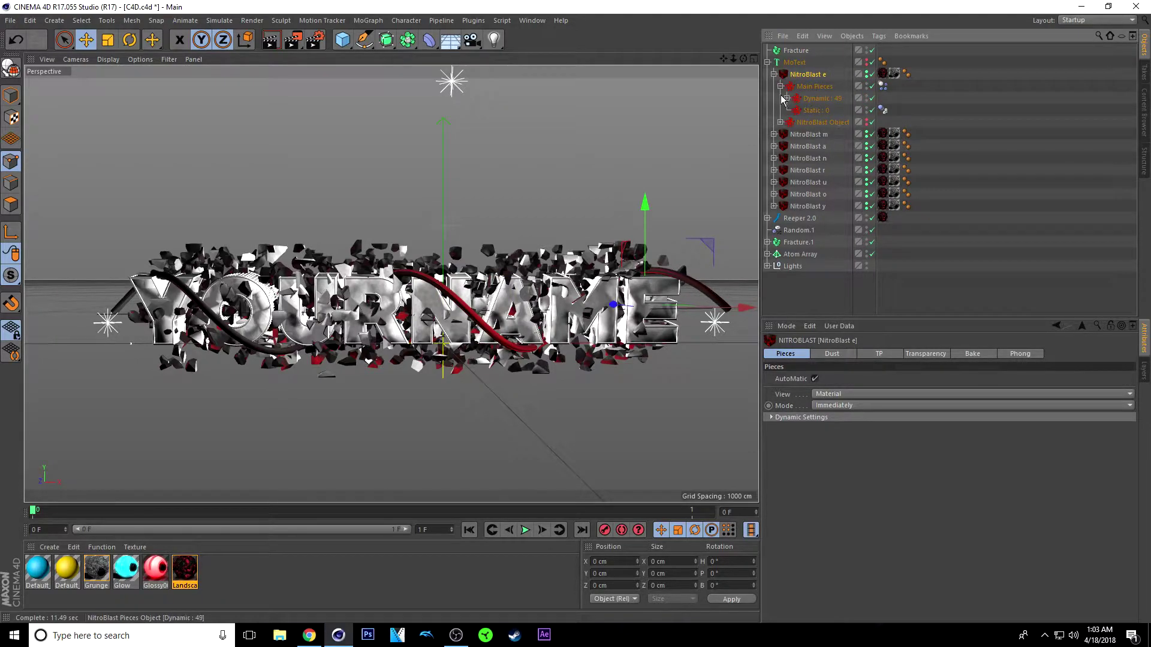
left_click(787, 98)
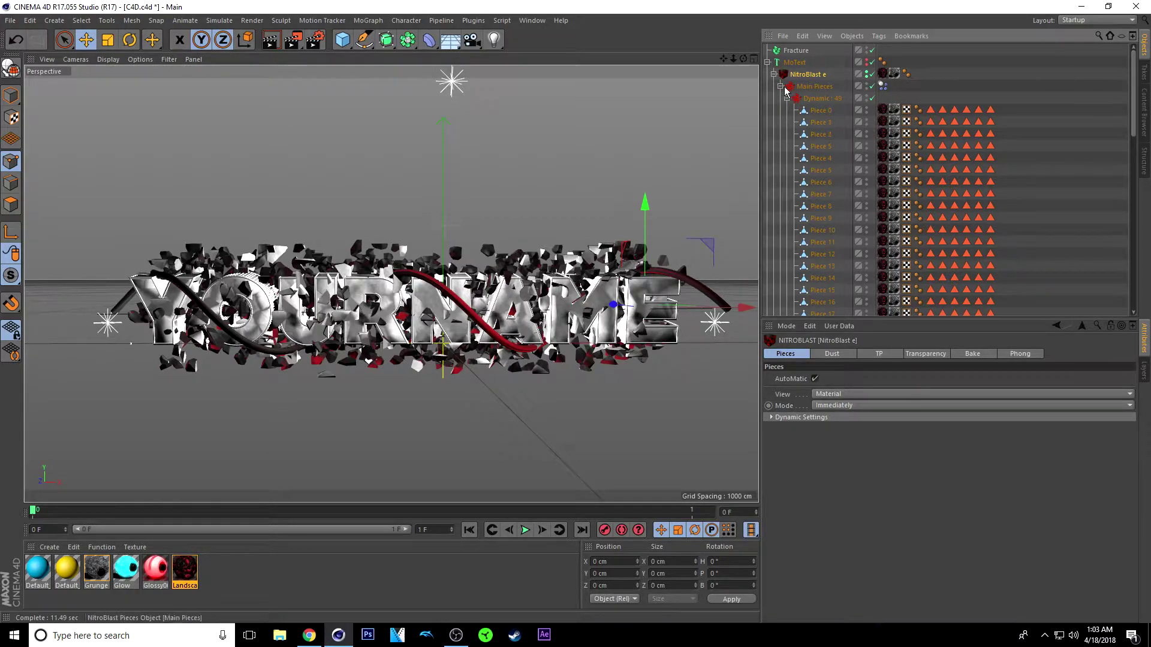
left_click(824, 109)
scroll(828, 125, "down", 10)
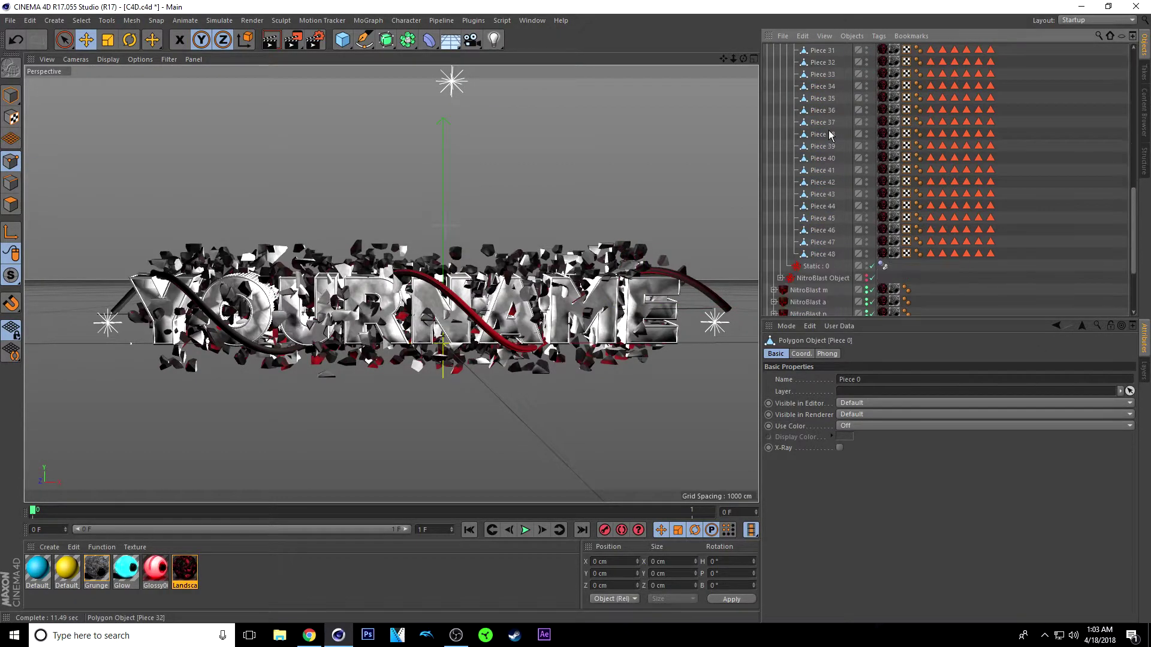
scroll(830, 134, "down", 3)
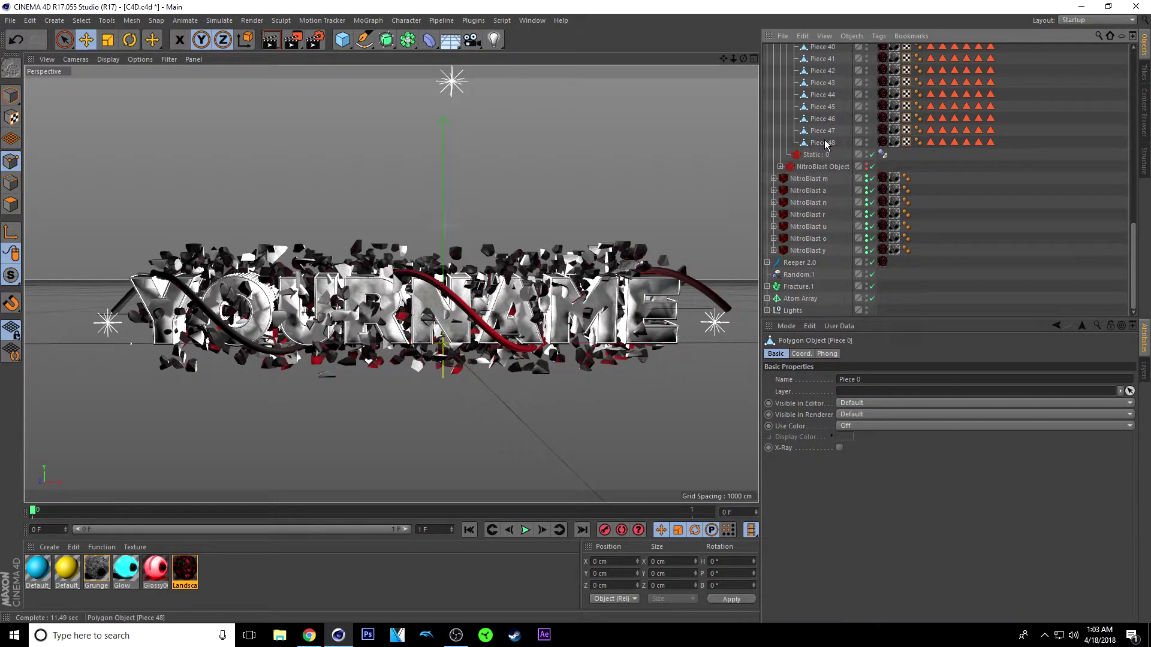
left_click(825, 143, "shift")
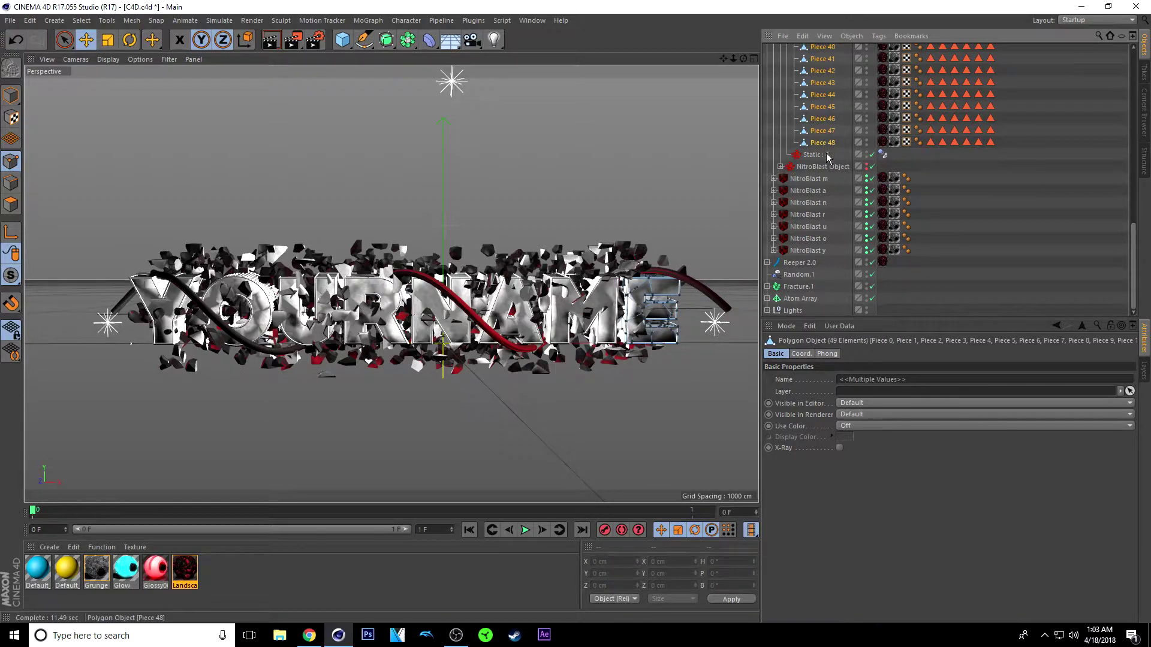
scroll(827, 146, "up", 15)
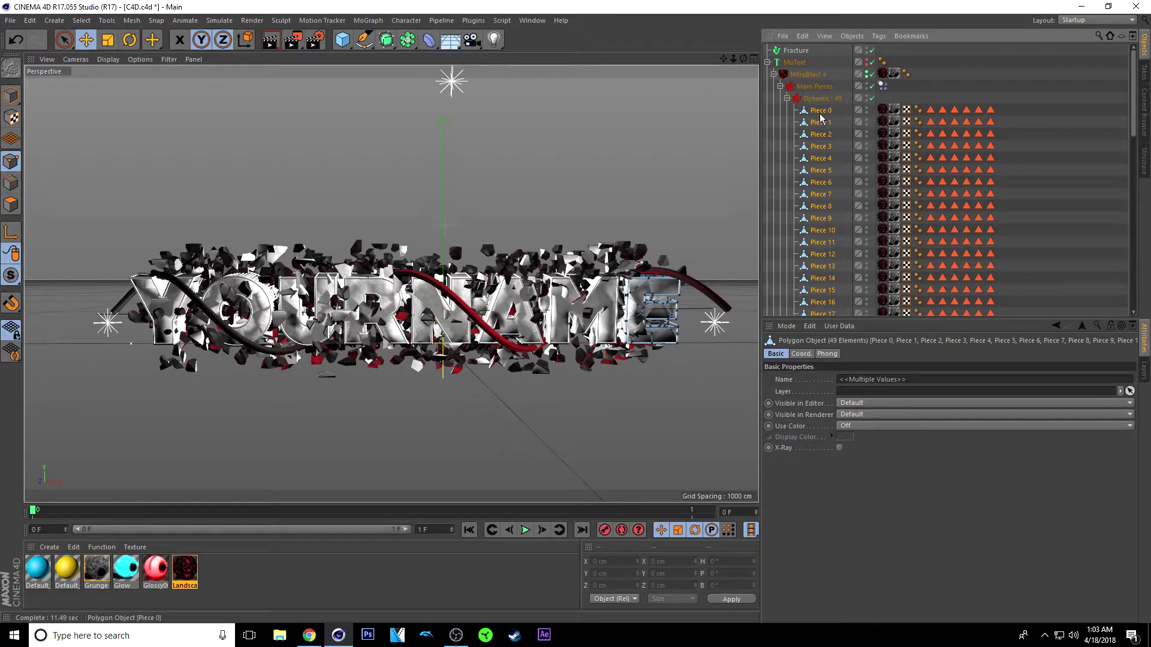
left_click_drag(818, 112, 805, 49)
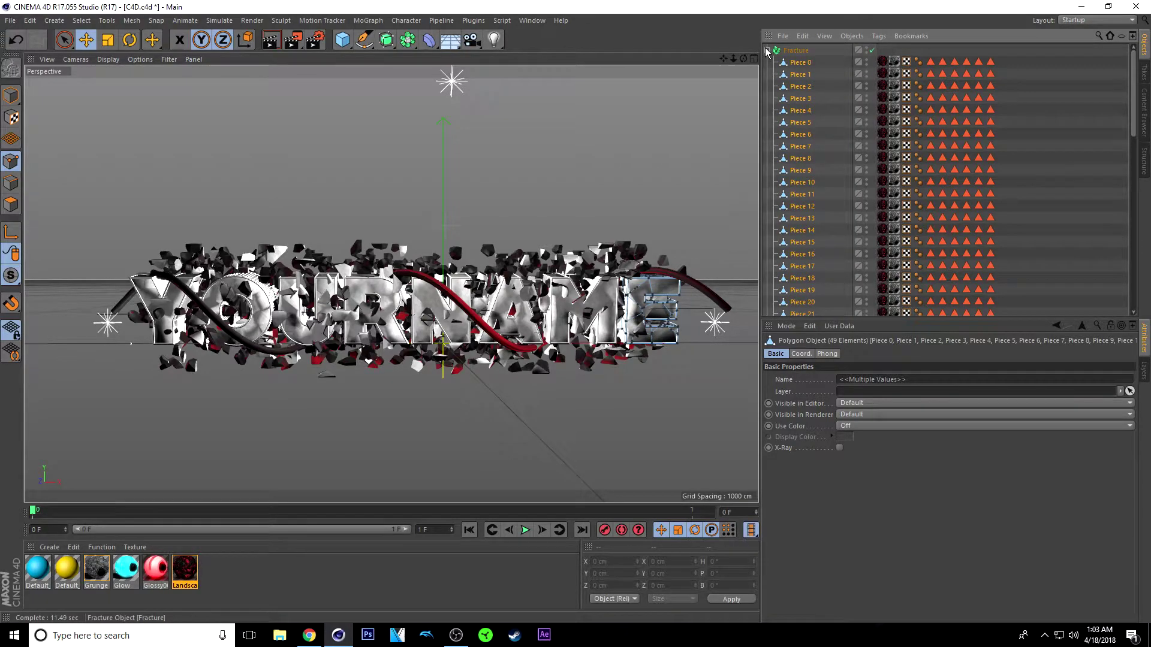
left_click(768, 51)
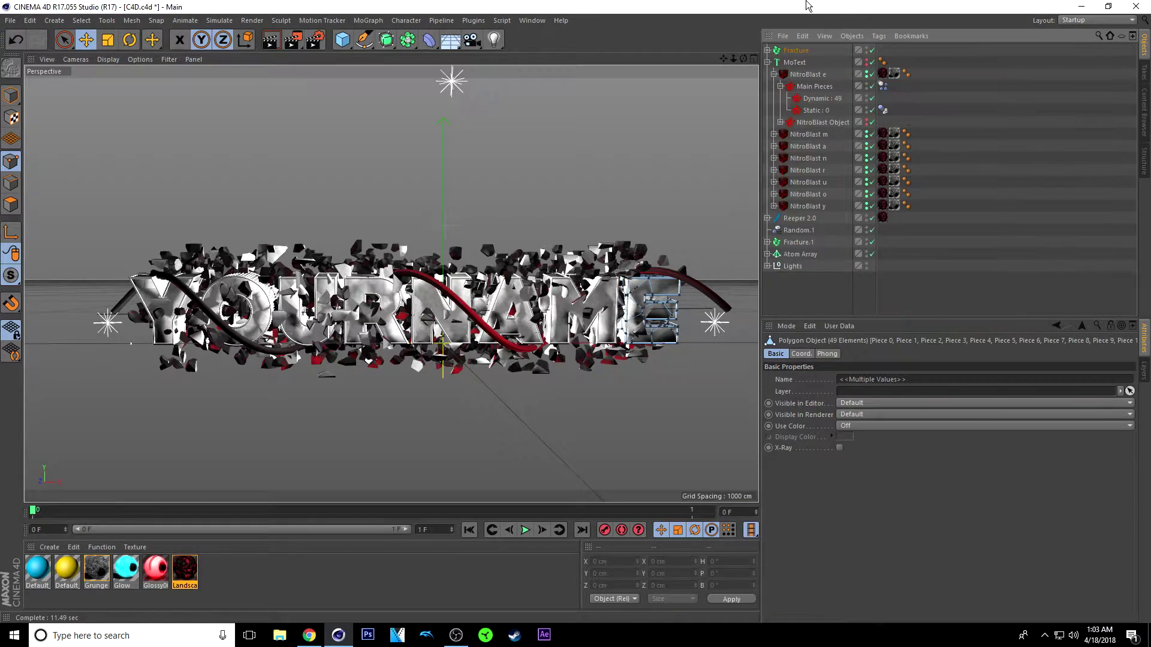
left_click(773, 74)
Step: Move all Dynamic pieces of NitroBlast m into the Fracture object and collapse both hierarchies
left_click(809, 76)
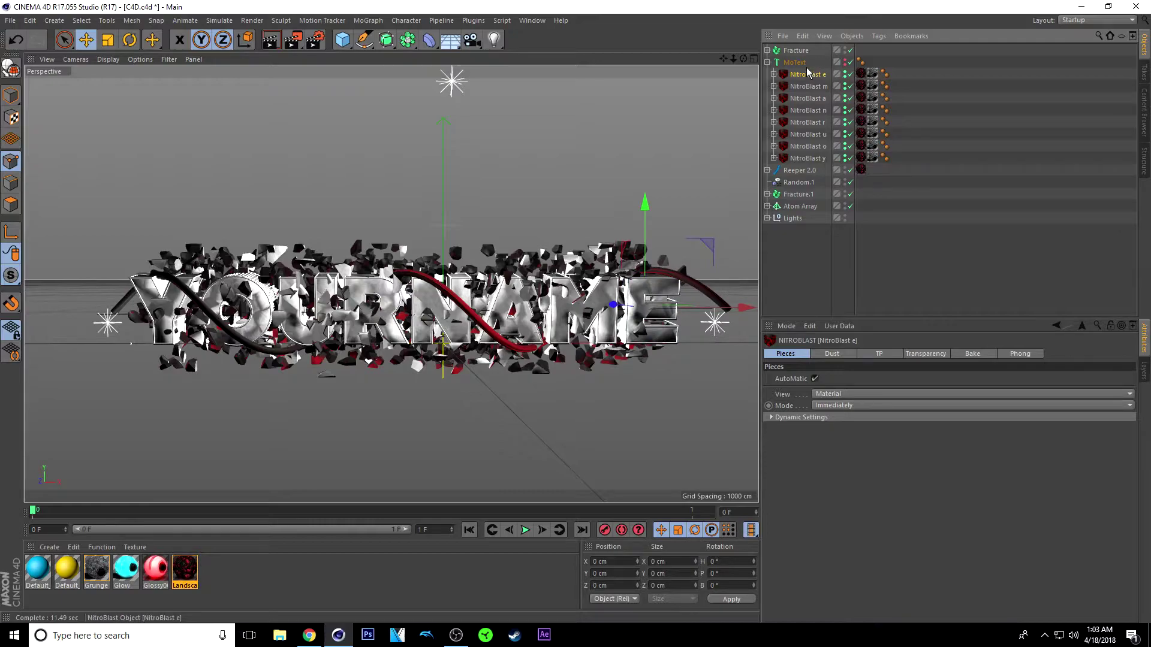
left_click(809, 86)
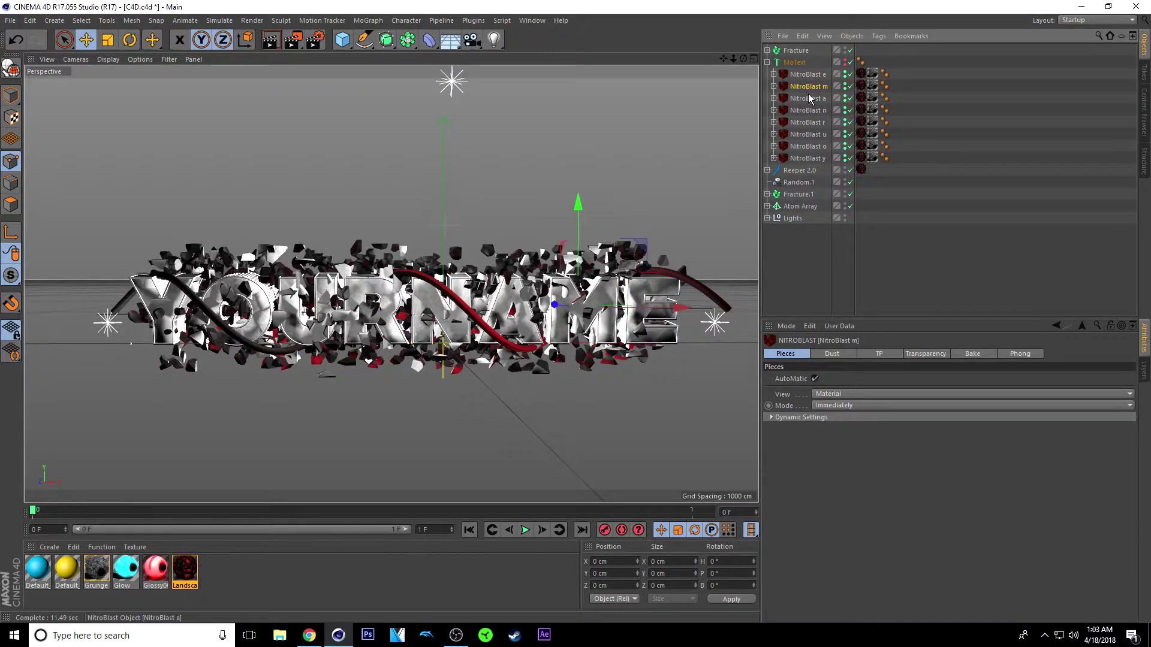
left_click(773, 87)
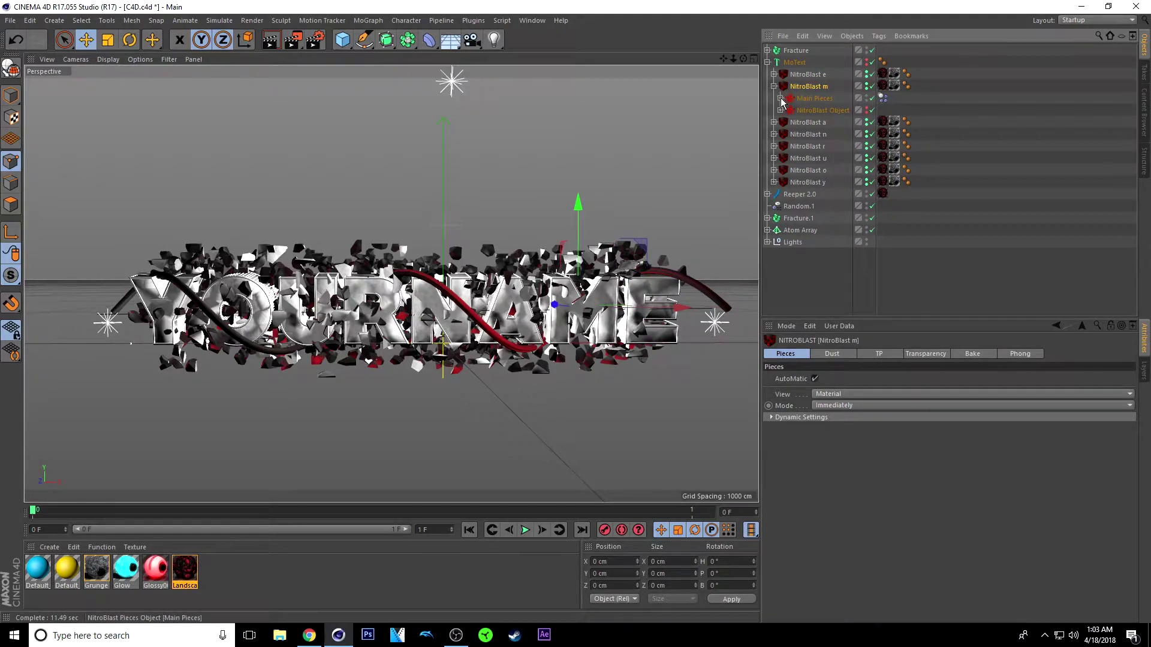
left_click(787, 110)
left_click(820, 122)
scroll(825, 138, "down", 10)
left_click(821, 152, "shift")
scroll(821, 152, "up", 10)
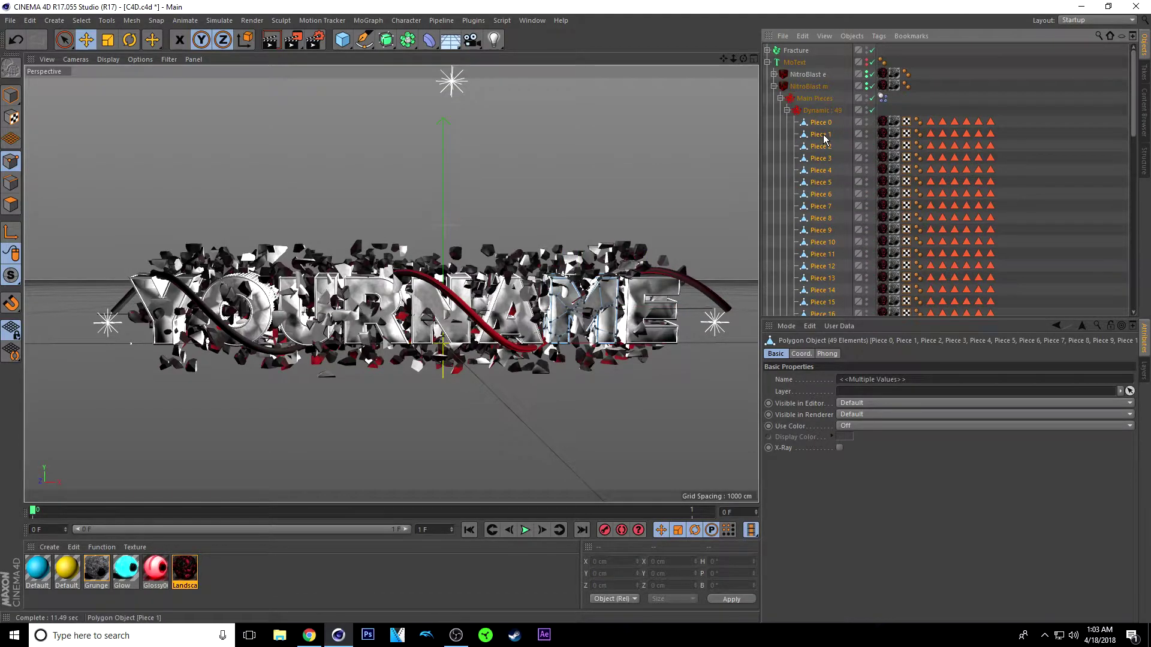
left_click(773, 87)
left_click(774, 86)
left_click_drag(803, 150, 778, 64)
left_click(768, 50)
Step: Move all Dynamic pieces of NitroBlast n into the Fracture object and collapse both hierarchies
left_click(806, 110)
left_click(773, 110)
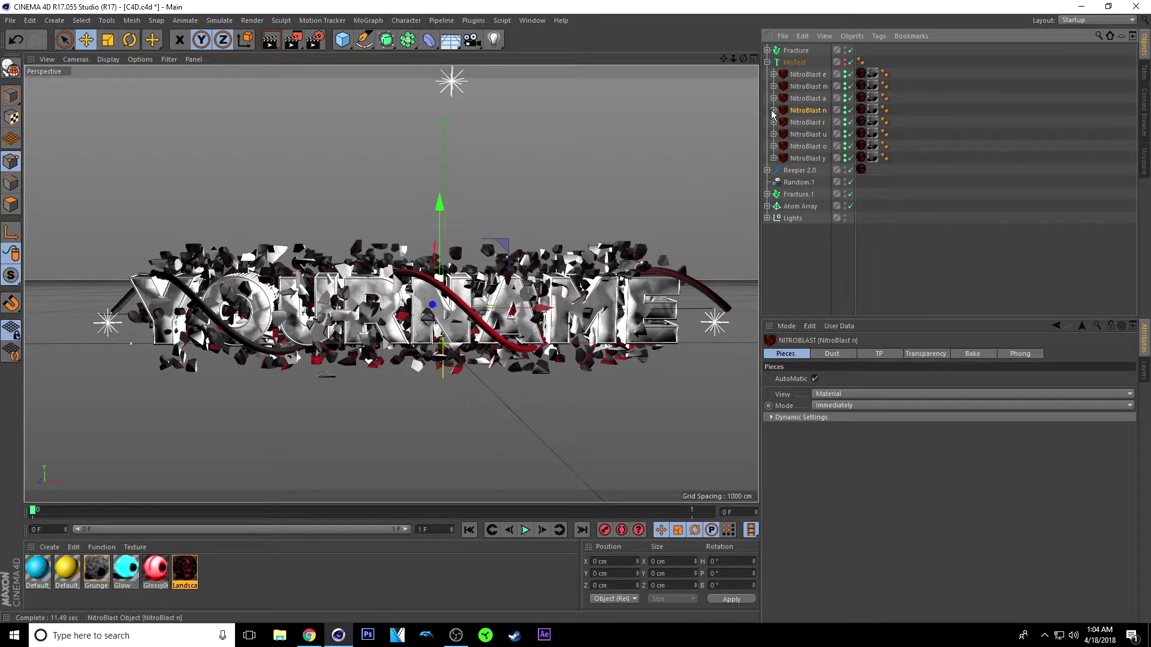
left_click(781, 122)
left_click(787, 134)
left_click_drag(826, 151, 796, 50)
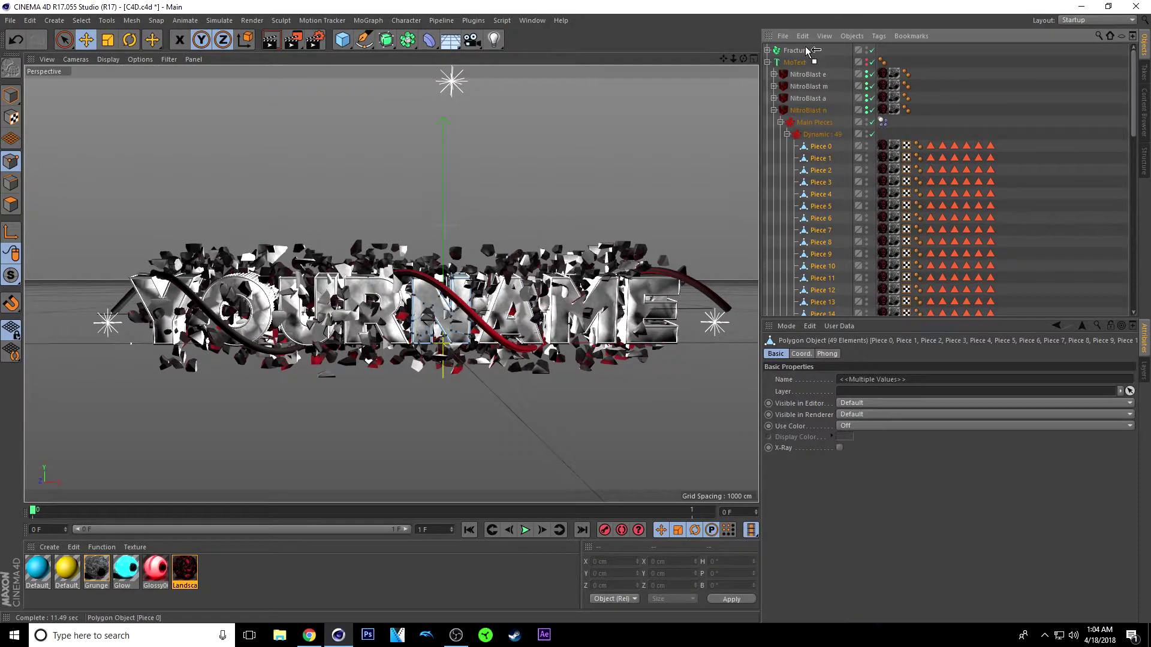
left_click(796, 51)
left_click(767, 49)
left_click(774, 110)
Step: Move all Dynamic pieces of NitroBlast r into the Fracture object
left_click(774, 122)
left_click(780, 135)
left_click(786, 146)
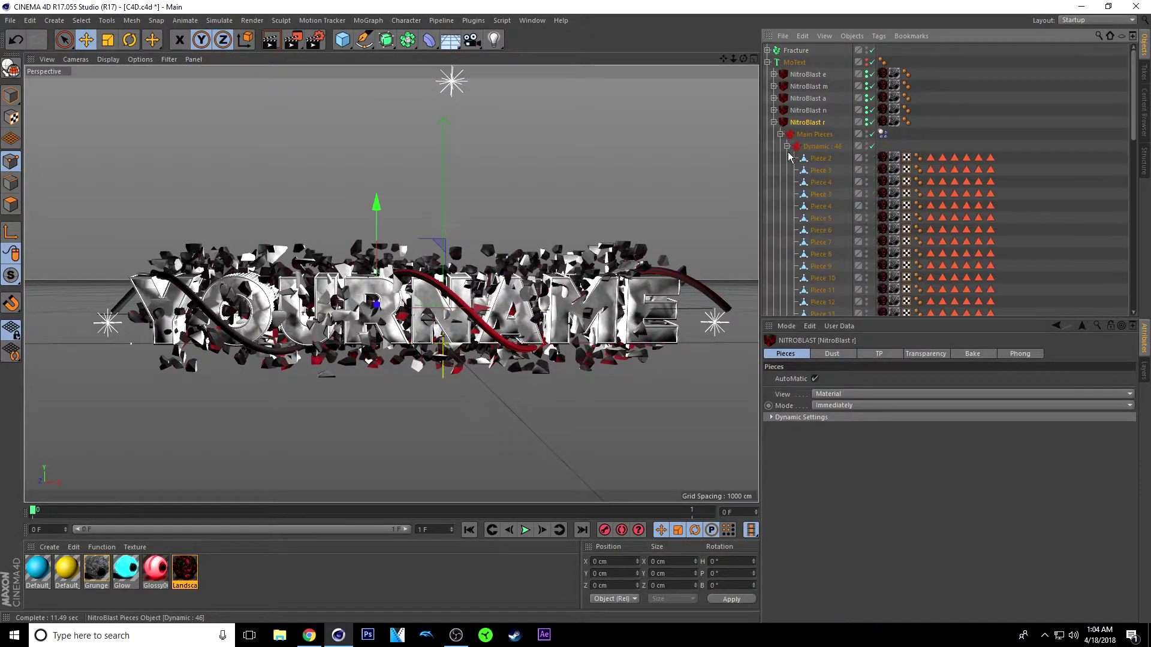
left_click(821, 158)
scroll(828, 190, "down", 5)
left_click(828, 189, "shift")
left_click_drag(828, 189, 805, 62)
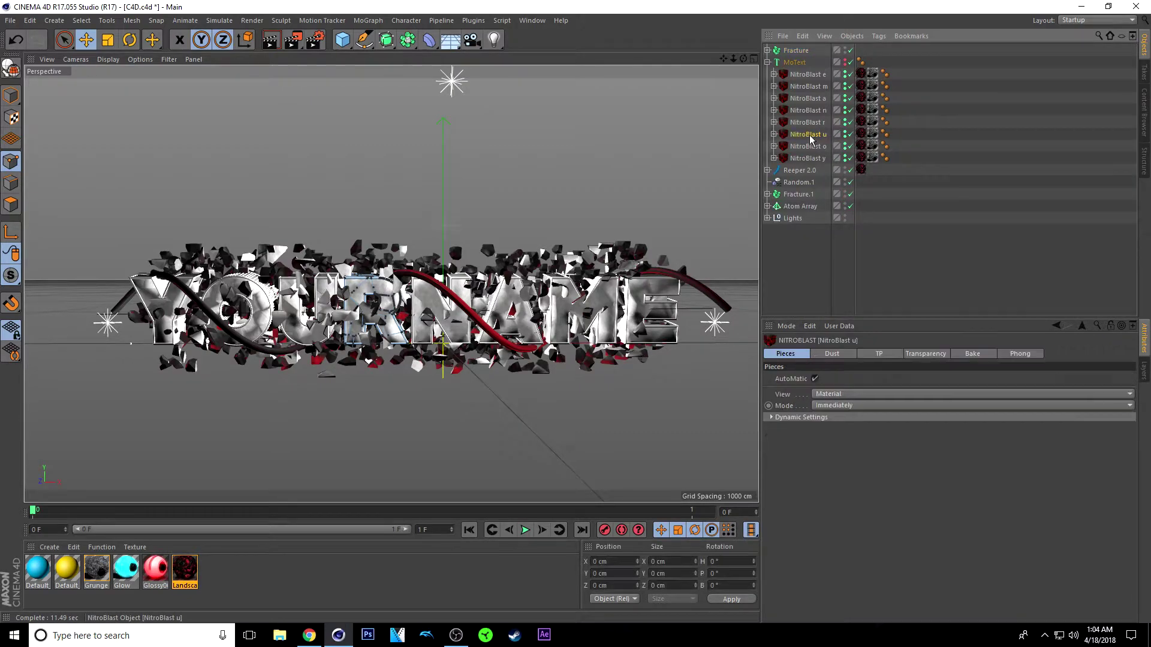
Step: Move all Dynamic pieces of NitroBlast u into the Fracture object and collapse it
scroll(835, 210, "down", 10)
scroll(835, 210, "up", 10)
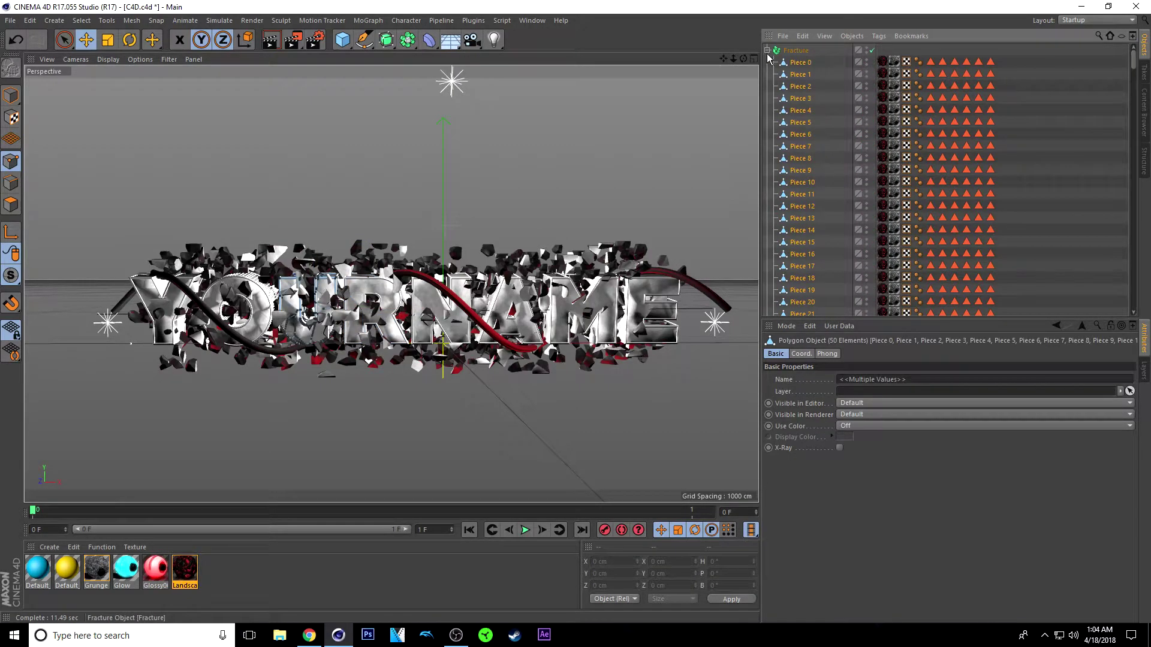
left_click(774, 55)
Step: Move all Dynamic pieces of NitroBlast o into the Fracture object and collapse both hierarchies
left_click(803, 146)
left_click(774, 146)
left_click(780, 158)
left_click(787, 171)
left_click(821, 182)
scroll(828, 189, "down", 5)
left_click(827, 178, "shift")
scroll(829, 190, "up", 5)
left_click(787, 171)
key("ctrl+z")
key("ctrl+z")
key("ctrl+z")
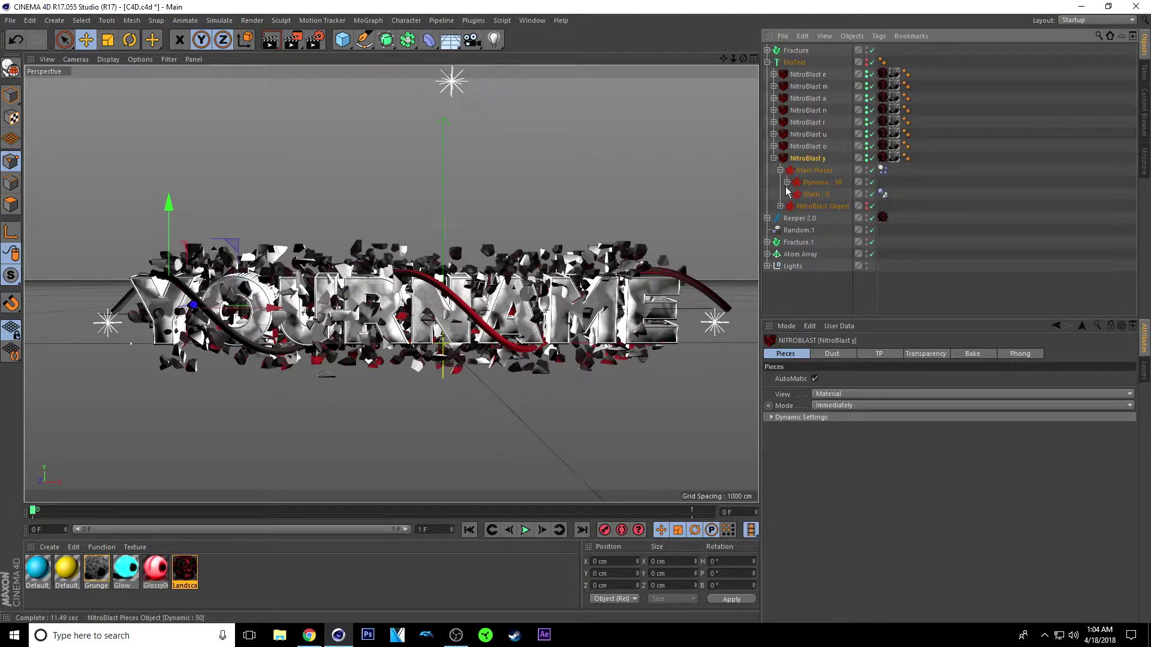
Step: Move the Dynamic pieces of NitroBlast y into the Fracture object
key("ctrl+z")
key("ctrl+z")
key("ctrl+z")
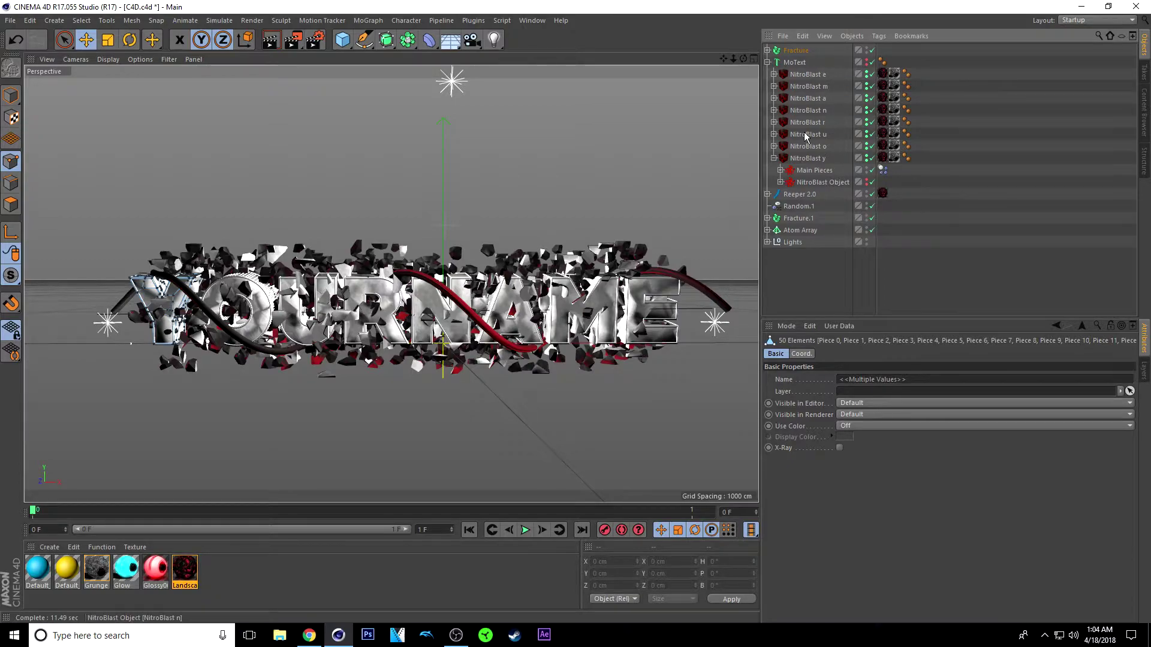
Step: Collapse the MoText hierarchy and delete the MoText object from the scene
left_click(767, 62)
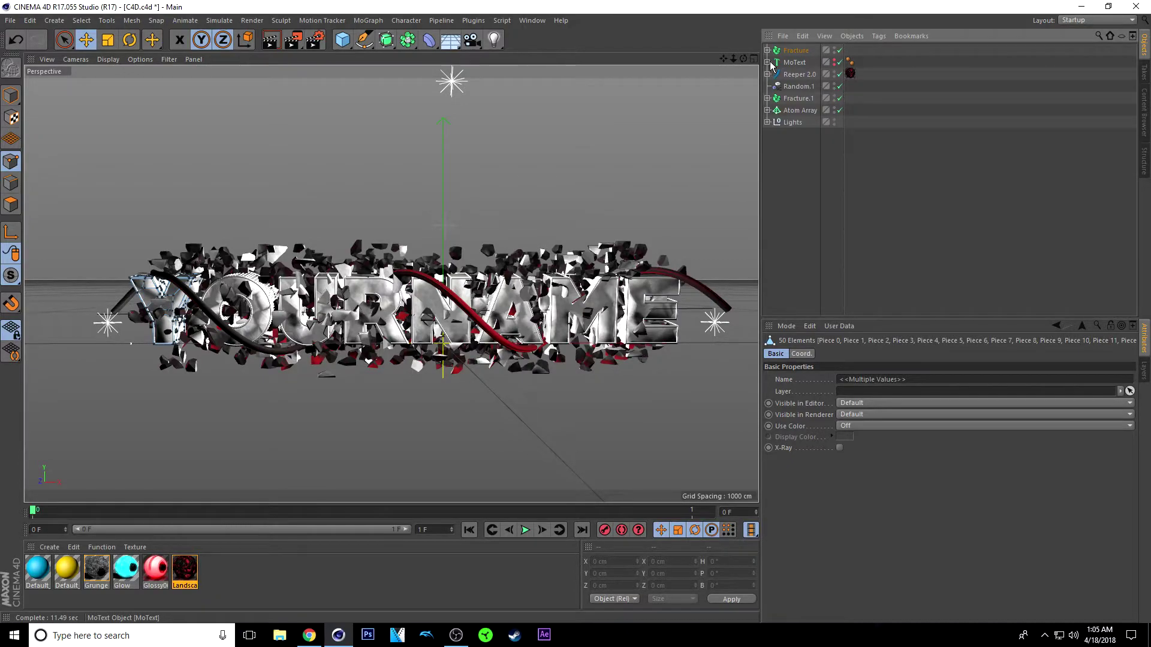
left_click(793, 62)
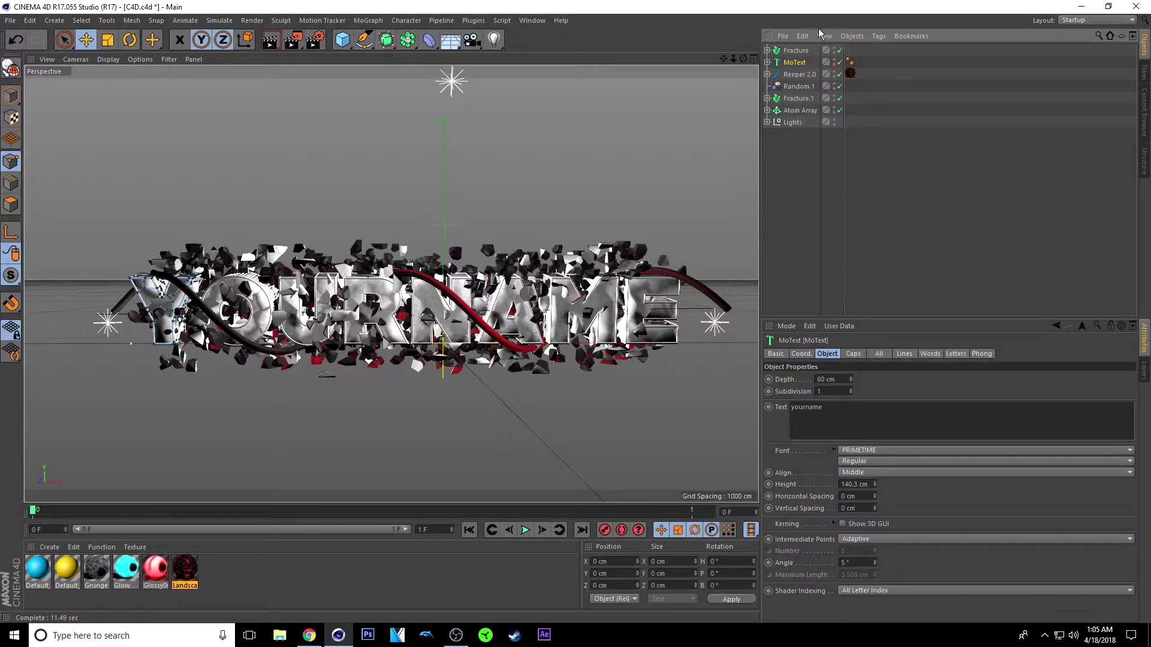
key("Delete")
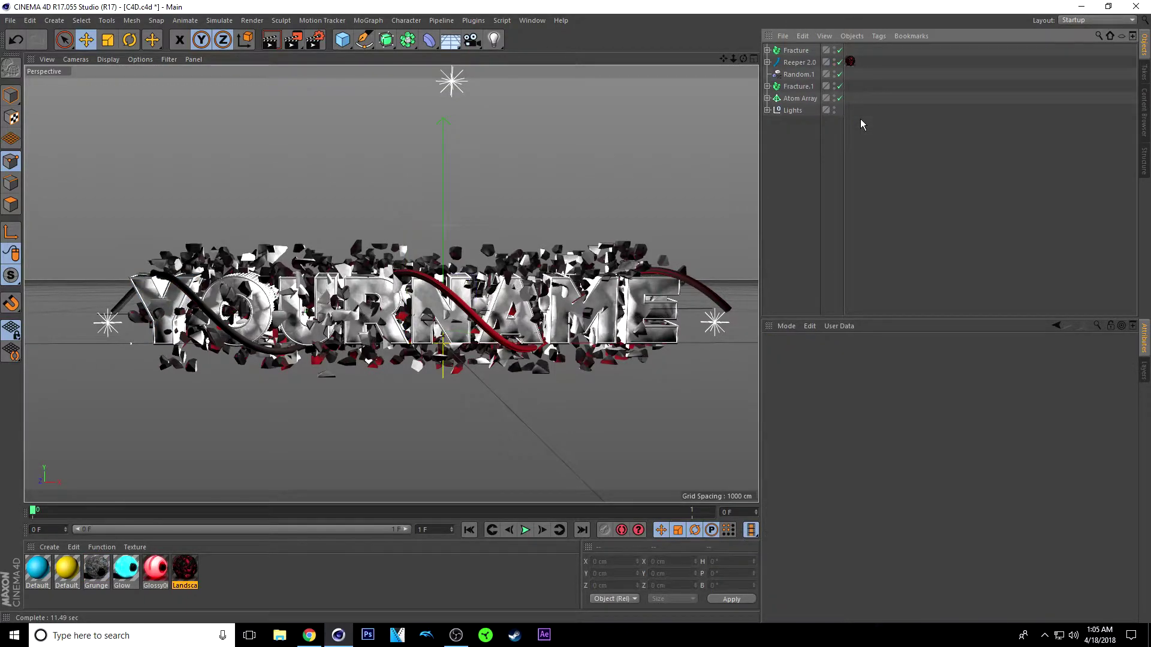
Step: Check the pieces inside the Fracture object and add a Random effector to it
left_click(798, 52)
left_click(766, 50)
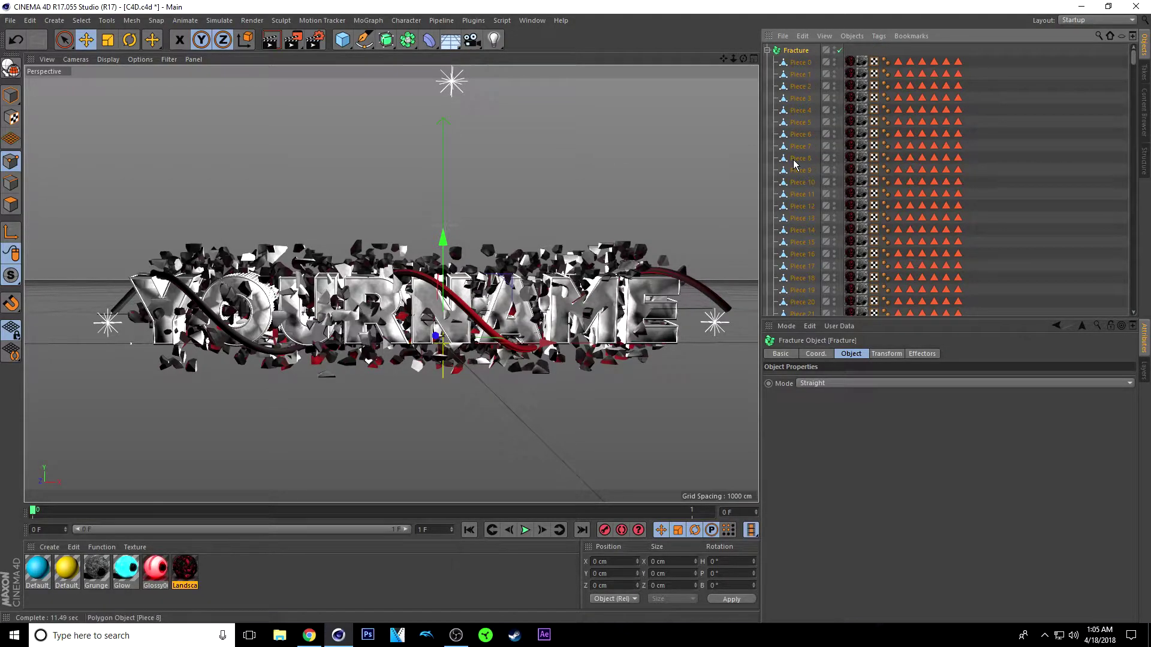
left_click(768, 51)
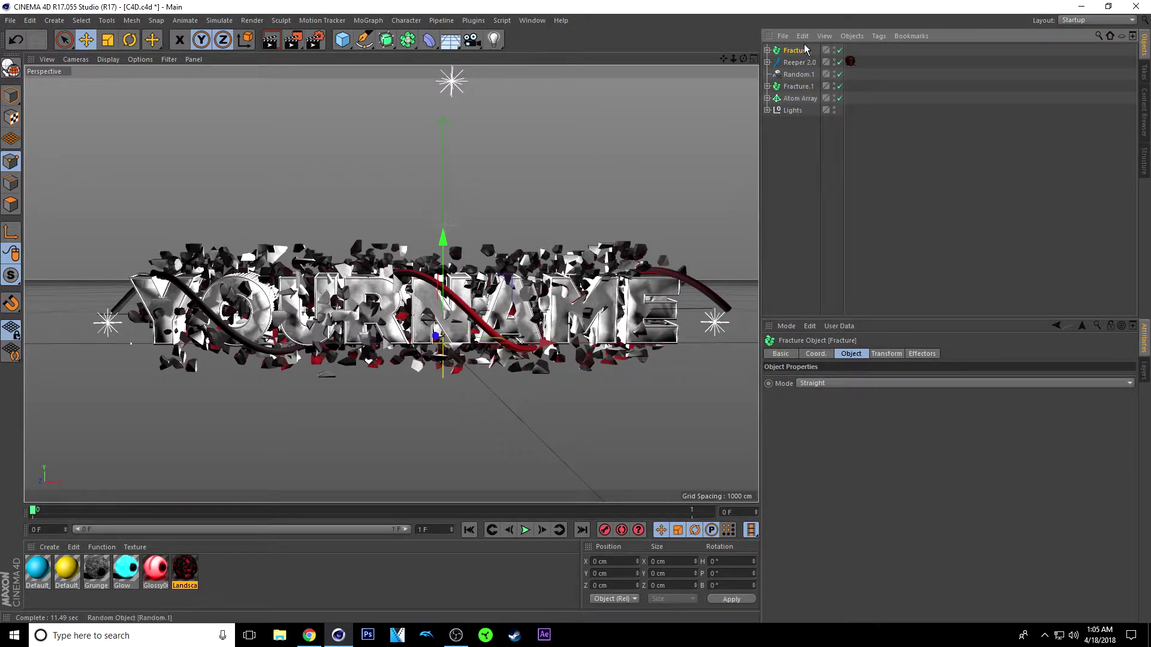
left_click(365, 23)
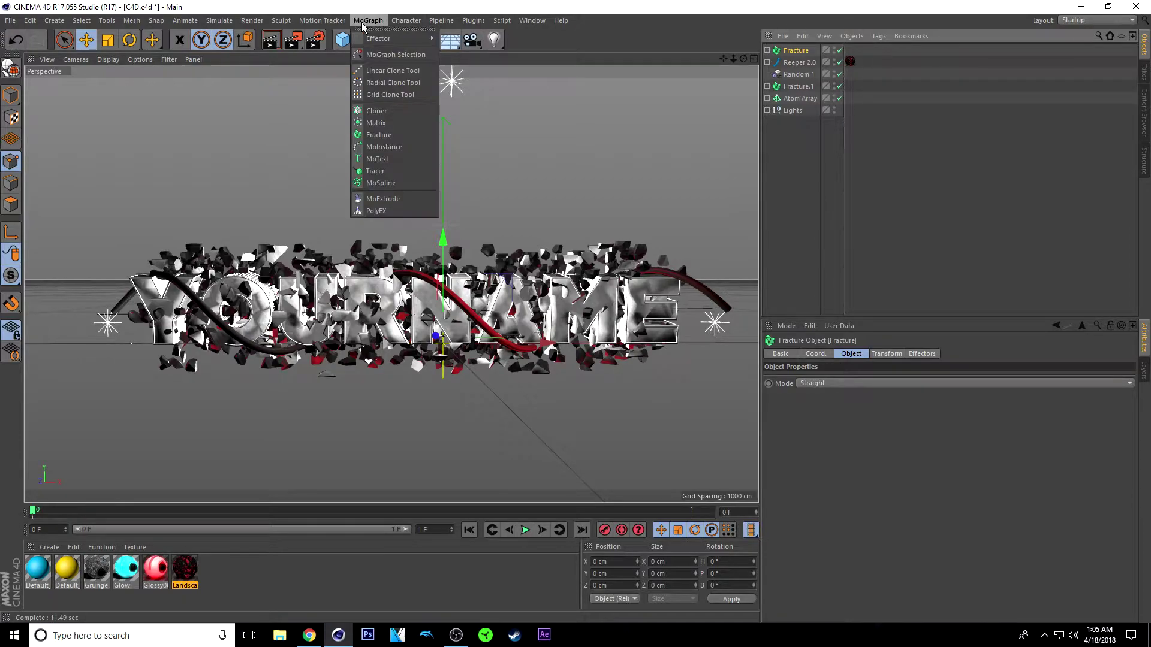
mouse_move(376, 36)
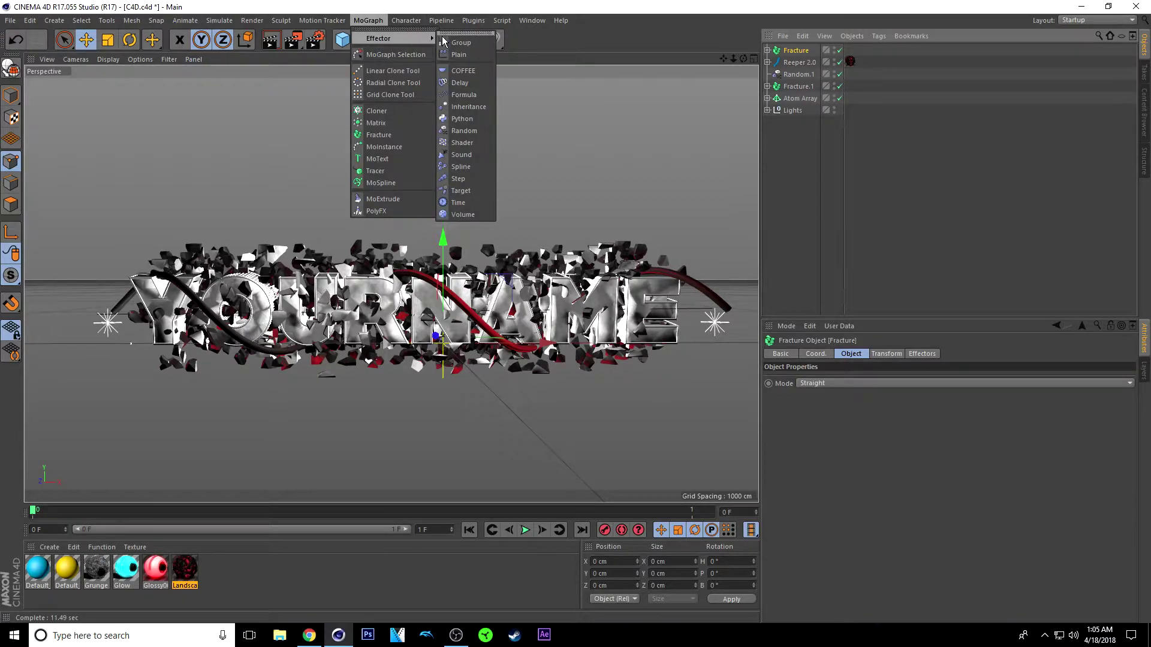
left_click(472, 131)
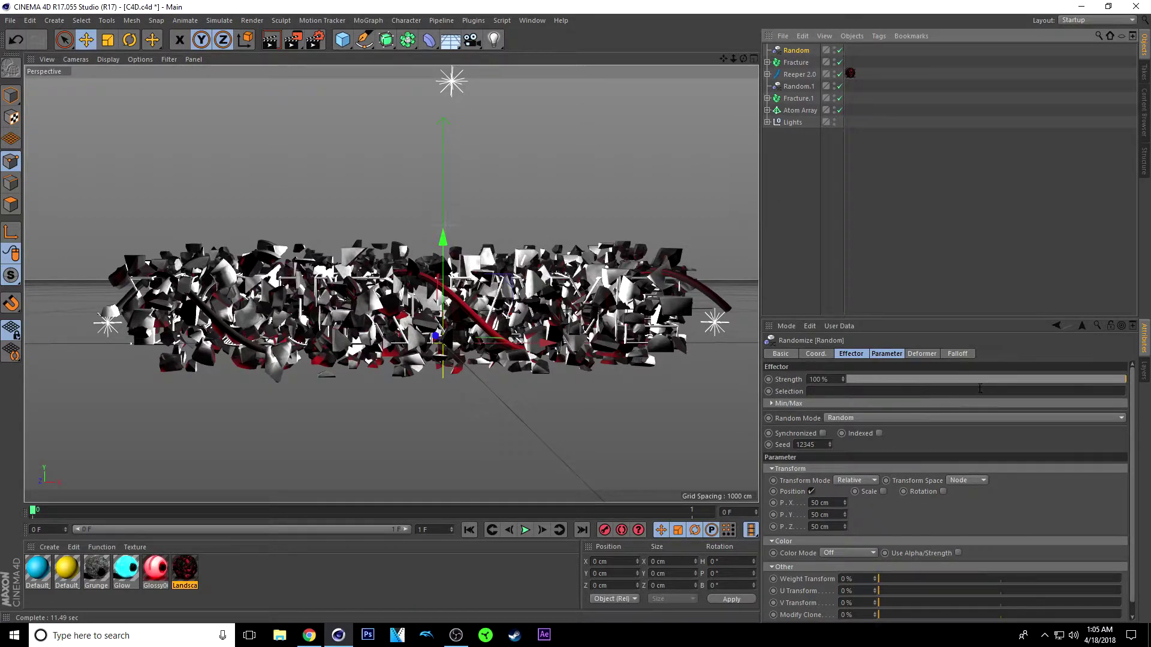
Step: Set the Random effector's strength to 10 % and deselect it
left_click_drag(1125, 380, 853, 397)
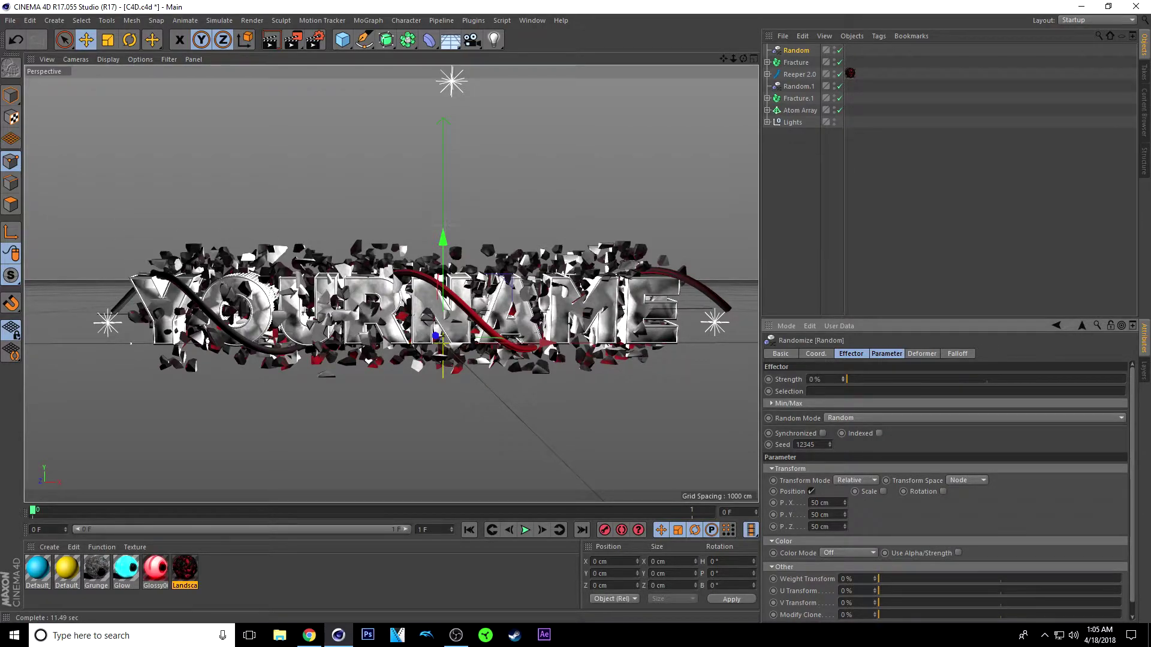
left_click_drag(849, 379, 873, 386)
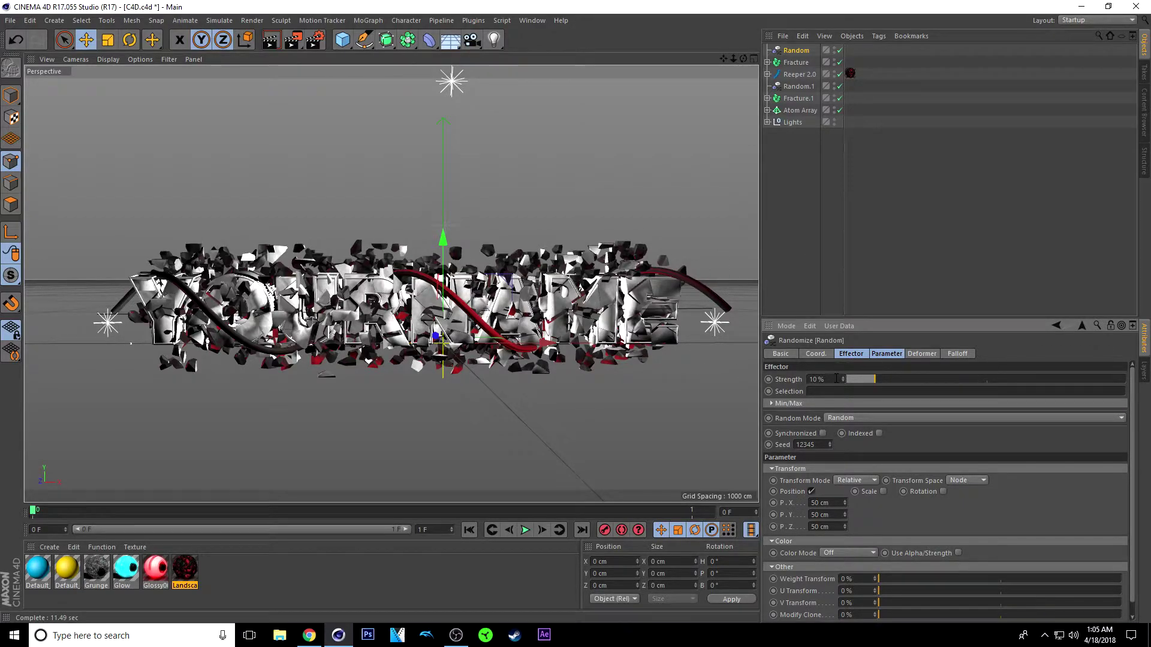
mouse_move(877, 380)
left_mouse_down()
mouse_move(843, 361)
mouse_move(874, 380)
left_mouse_up()
left_click(865, 263)
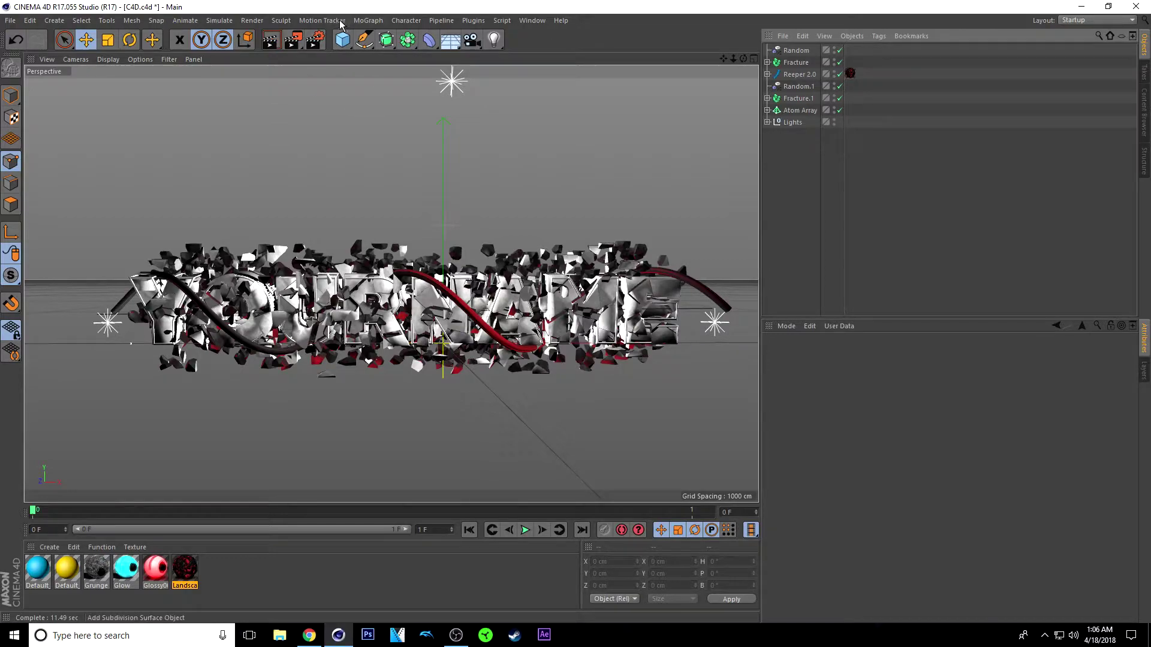
Step: Set the render's save file to Template 2 c4d in the Pictures folder, keeping the All files type
left_click(314, 41)
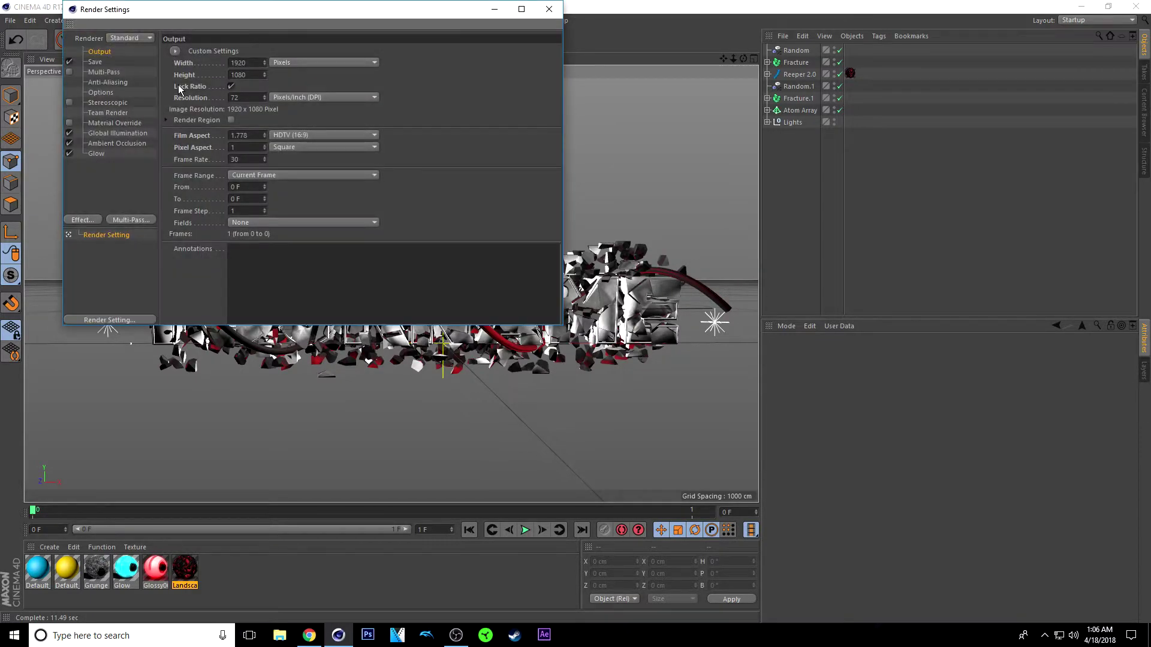
left_click(94, 63)
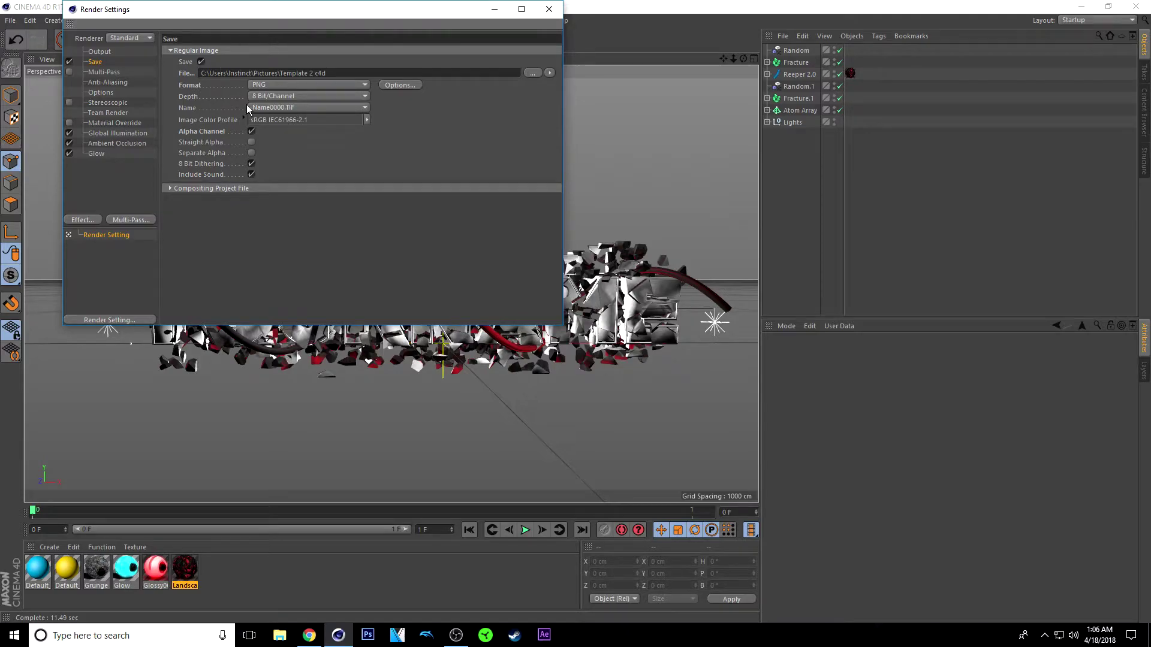
left_click(530, 72)
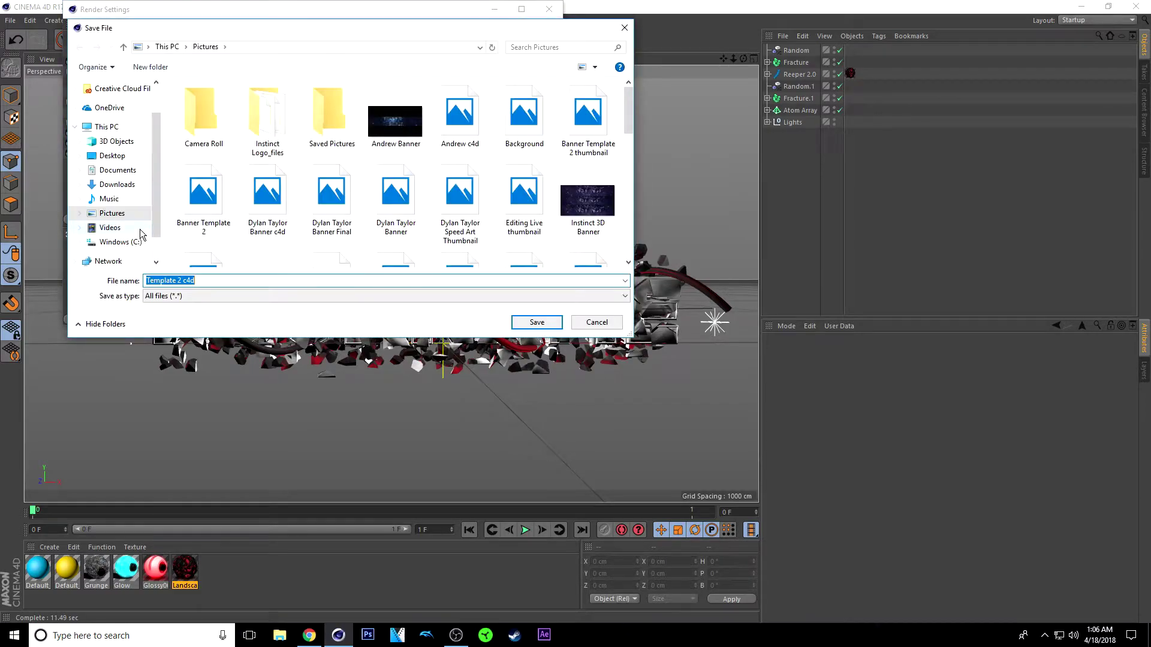
left_click(221, 295)
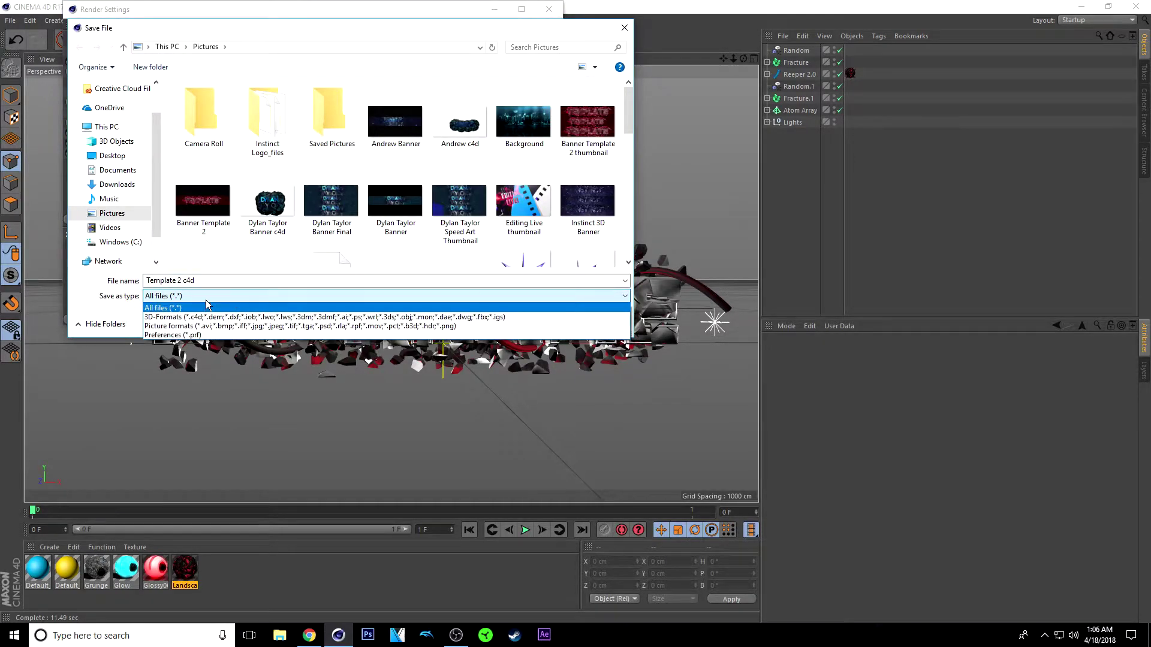
left_click(214, 296)
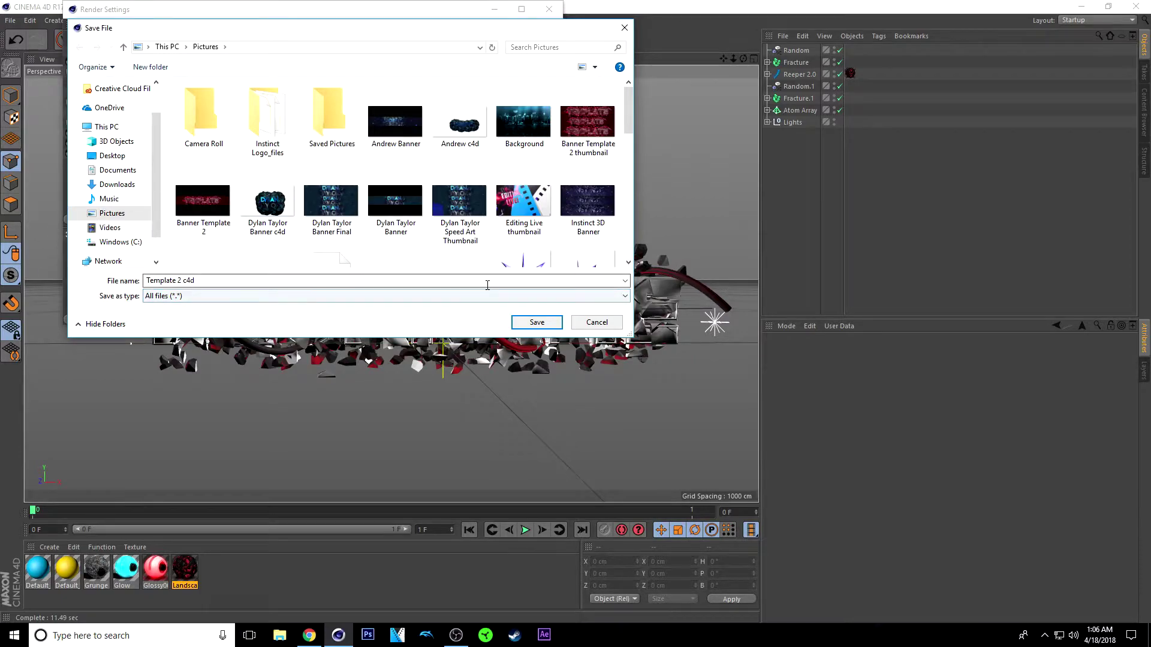
left_click(536, 322)
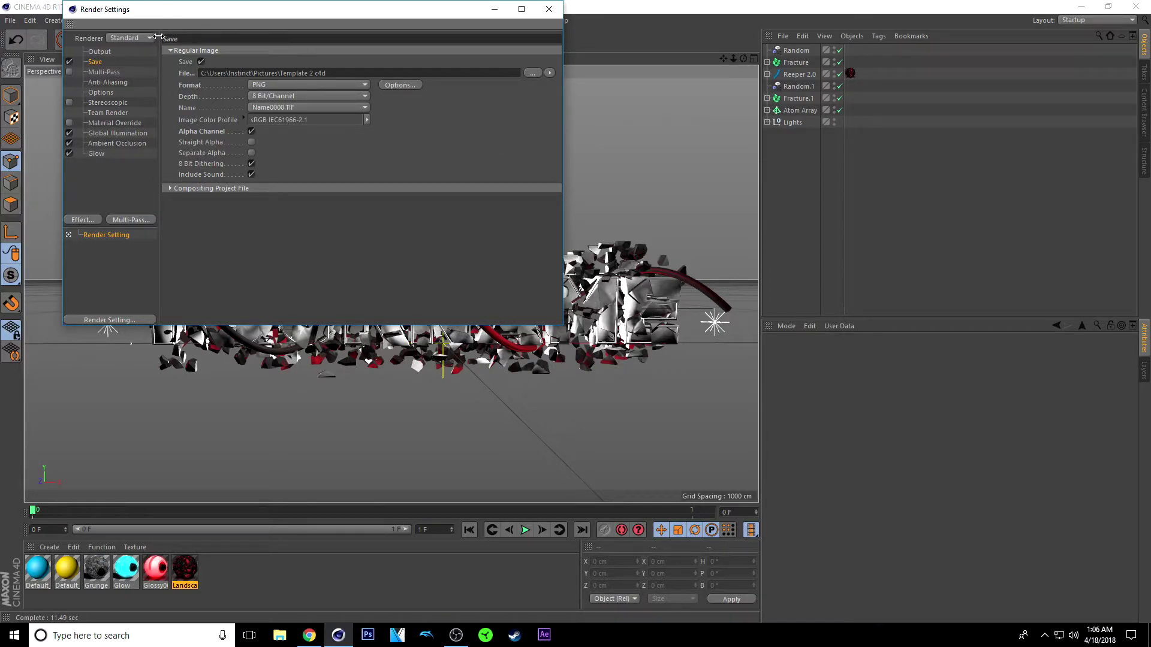
Step: Review the render output size and frame range, then close the render settings
left_click(99, 52)
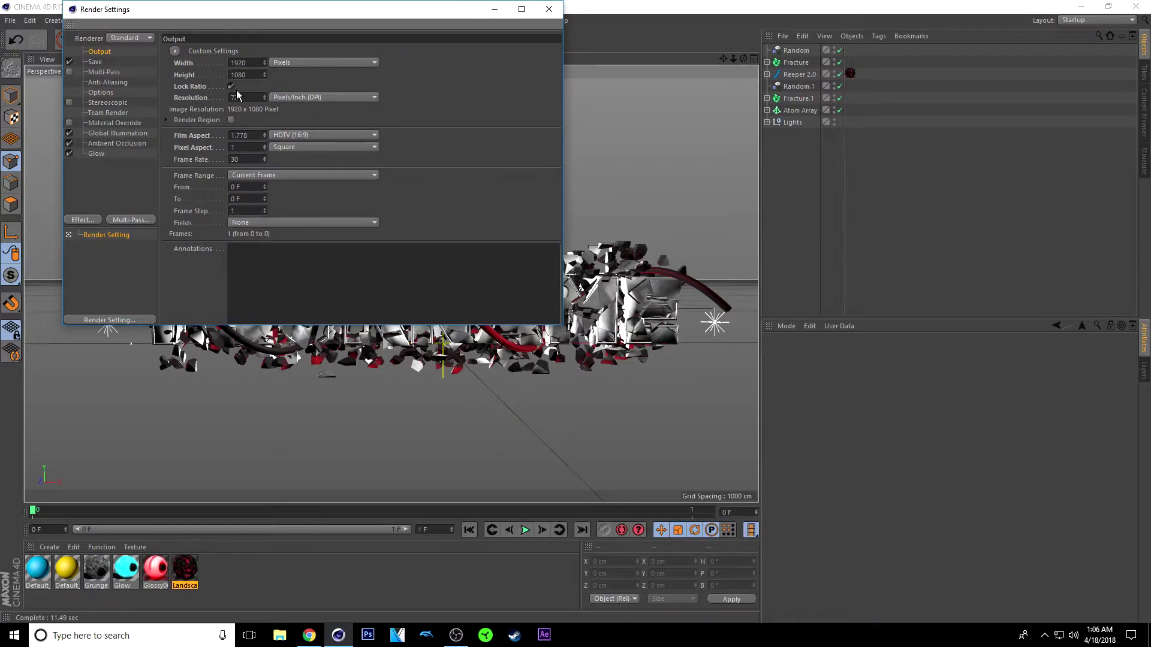
left_click_drag(271, 12, 312, 67)
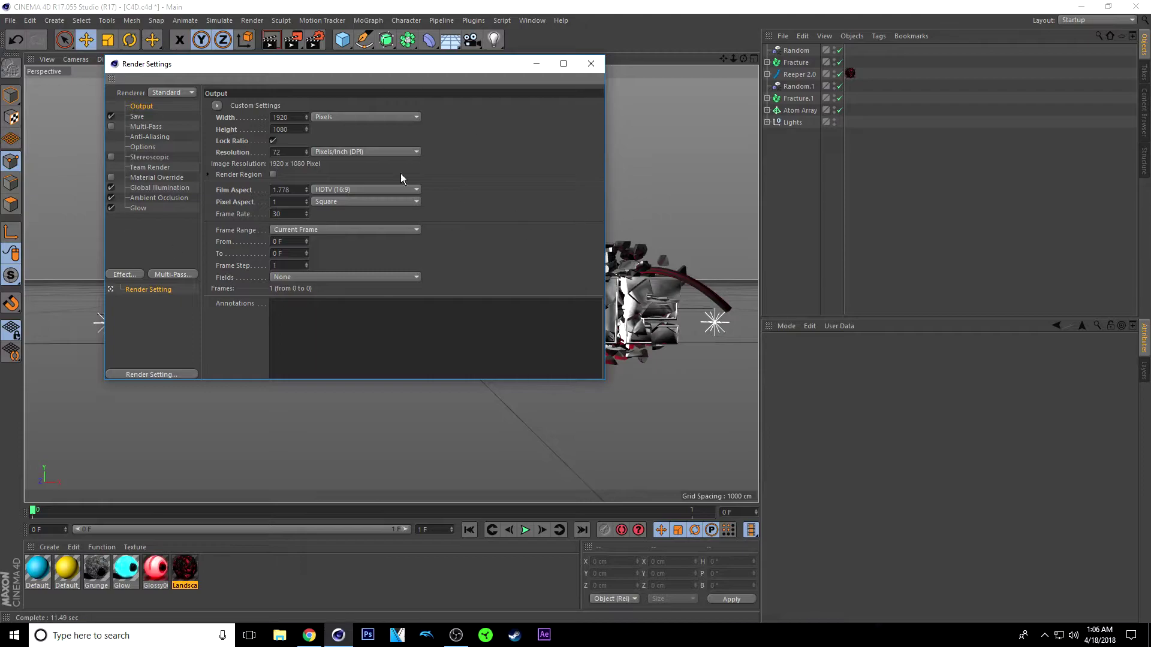
left_click(591, 65)
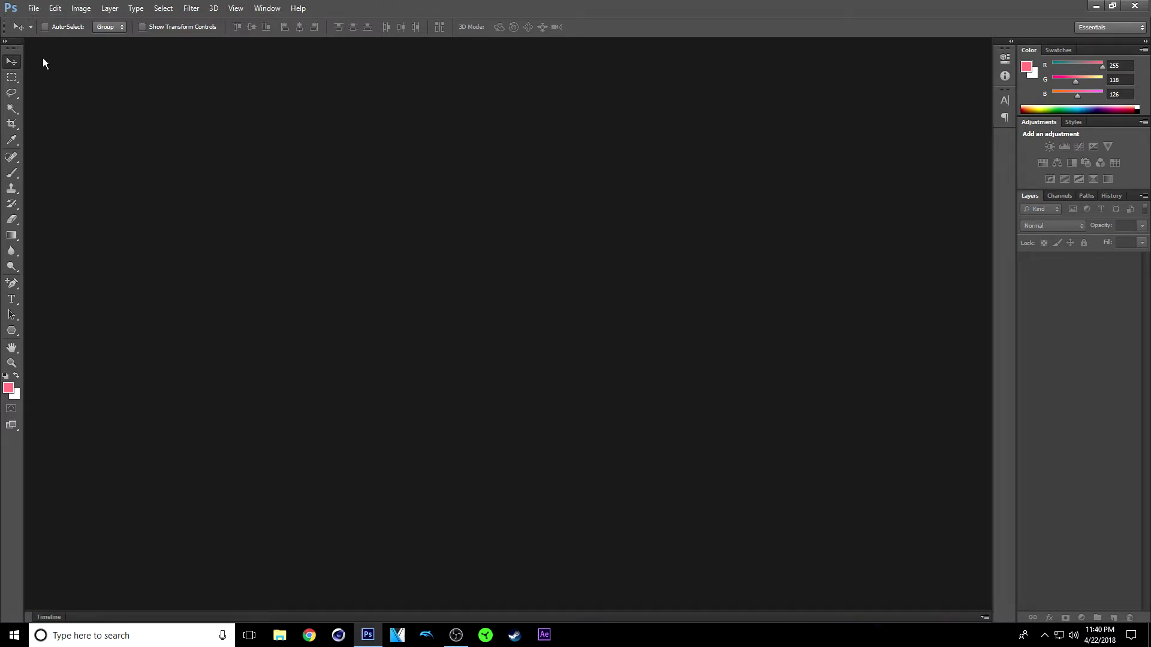
Step: Open the Photoshop file in the desktop's Instinct Banner Template 2 folder, then check the Replace with your Text layer by hiding and showing it
left_click(33, 8)
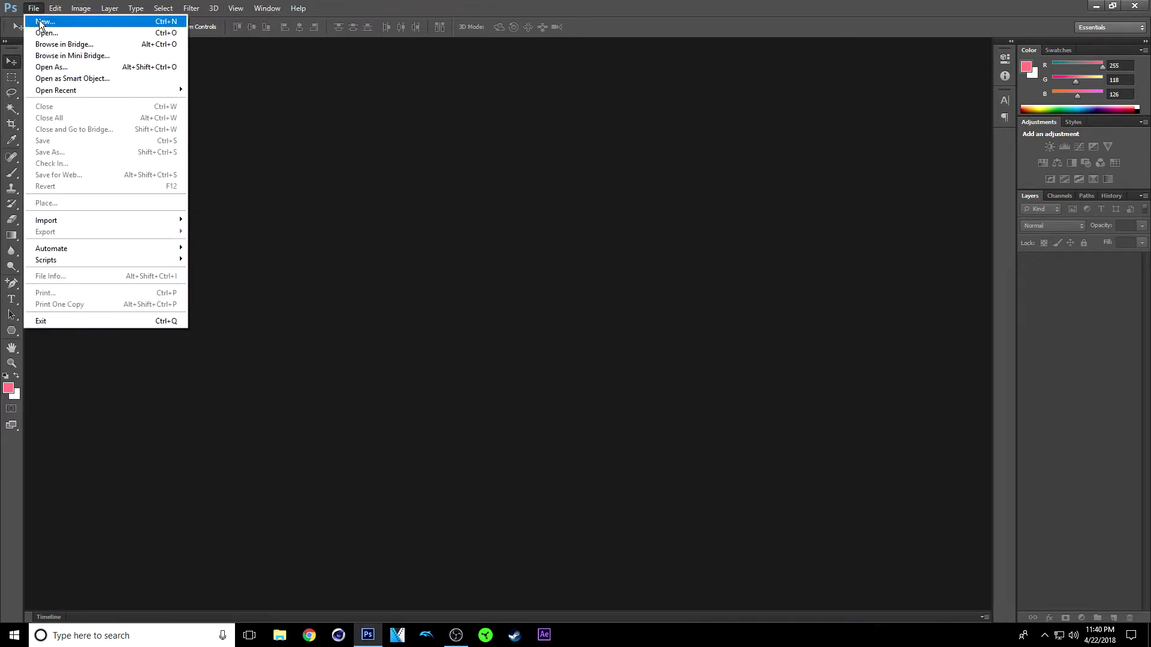
left_click(46, 33)
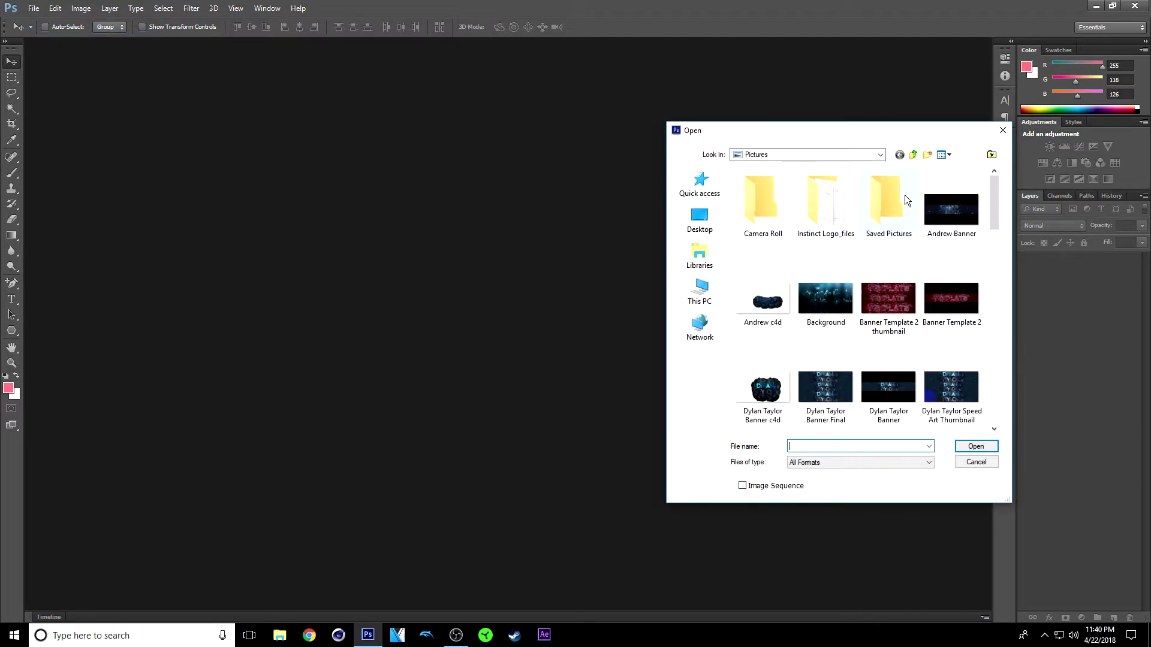
left_click(879, 154)
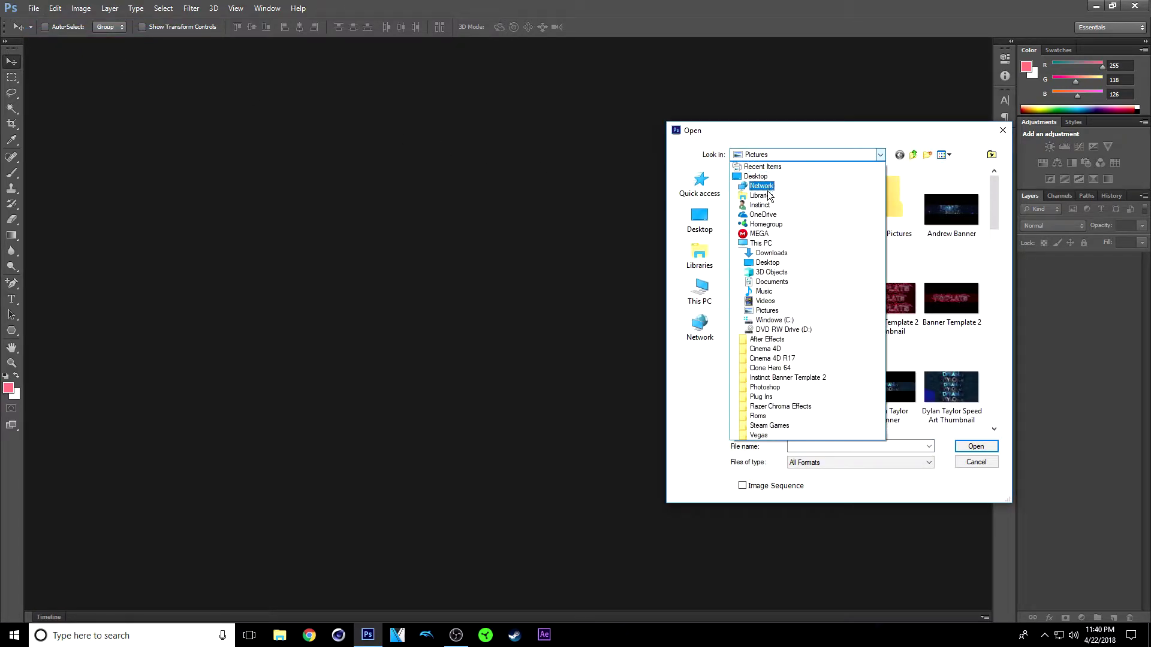
left_click(827, 176)
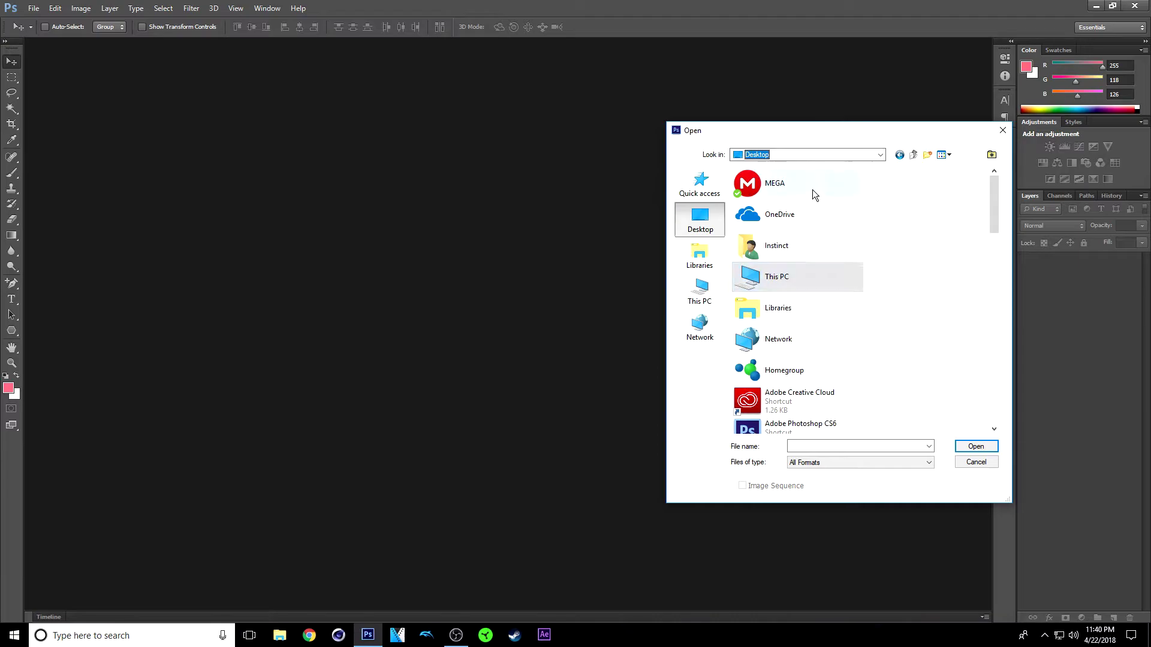
scroll(919, 221, "down", 2)
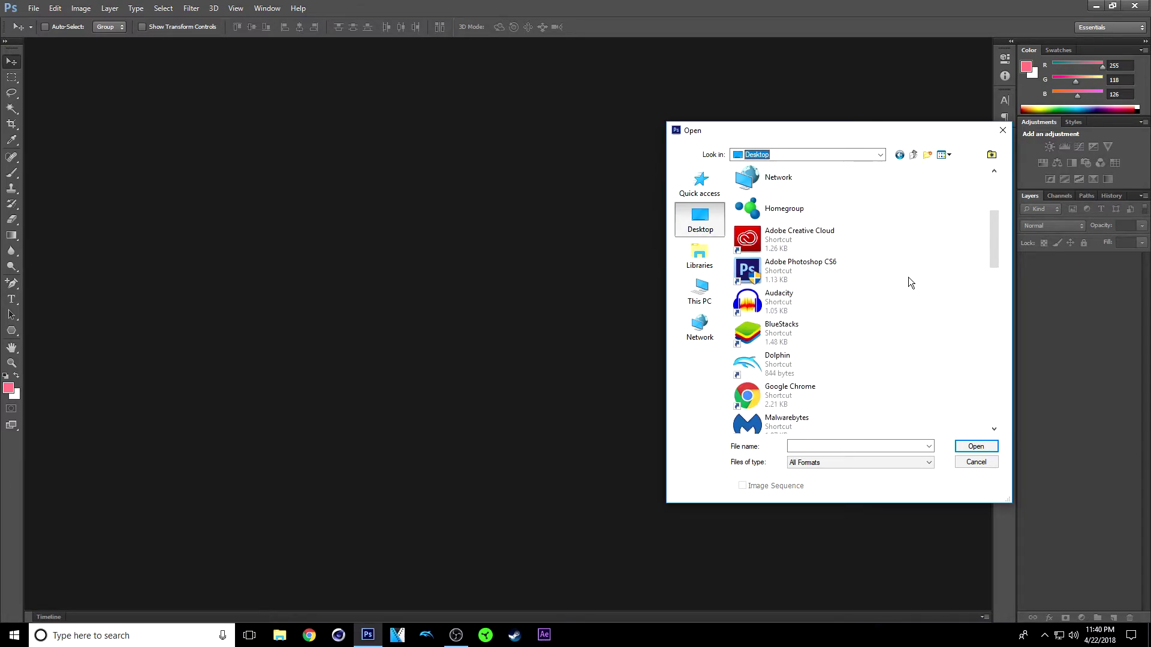
scroll(908, 279, "down", 5)
scroll(905, 282, "down", 1)
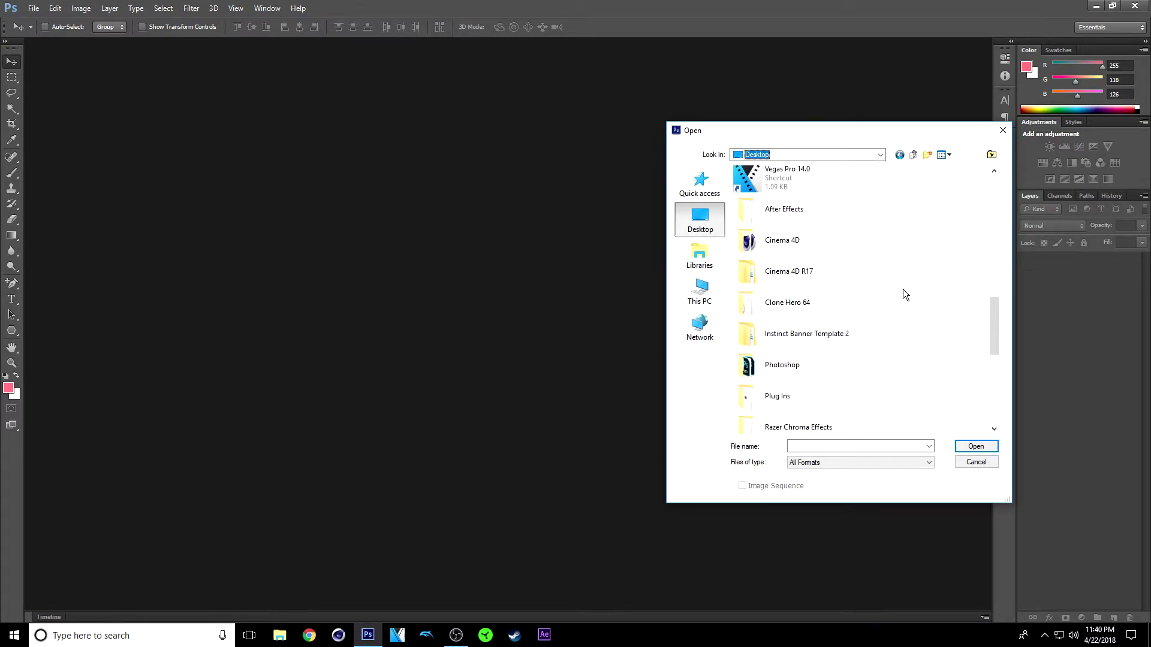
double_click(805, 335)
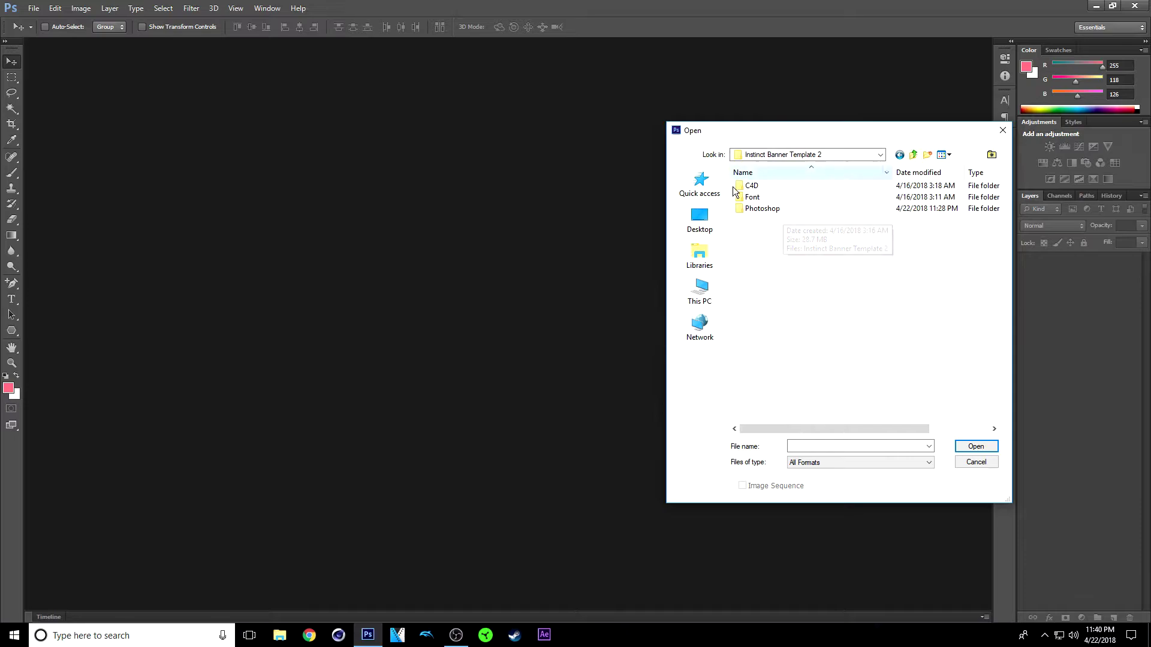
double_click(766, 213)
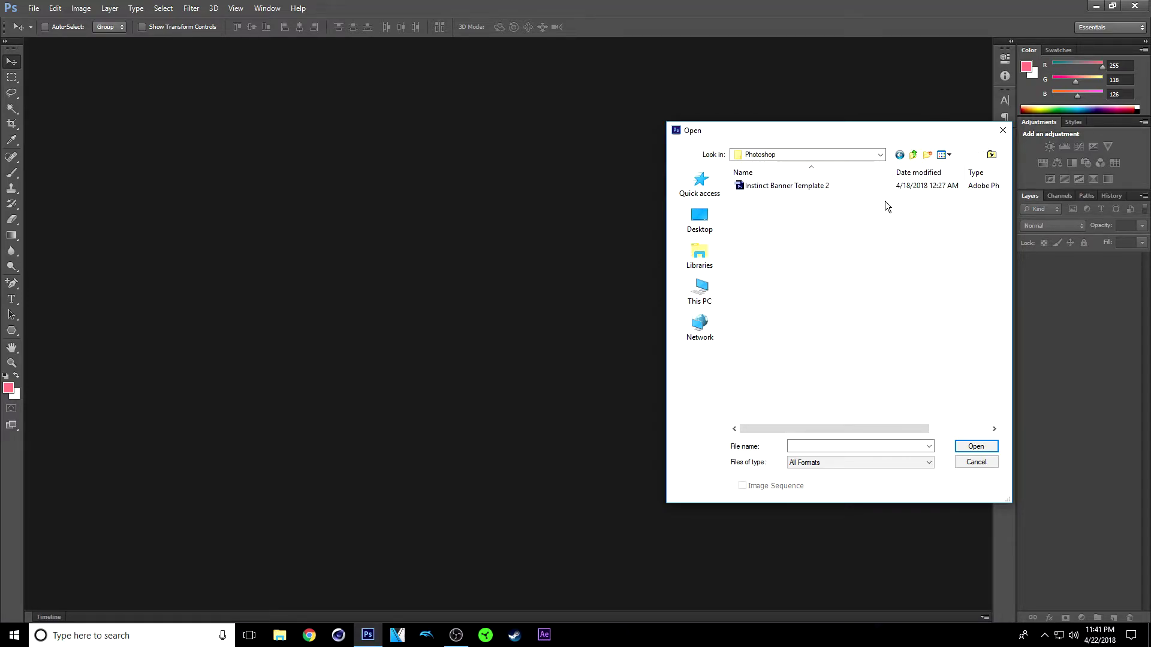
left_click(800, 188)
double_click(801, 188)
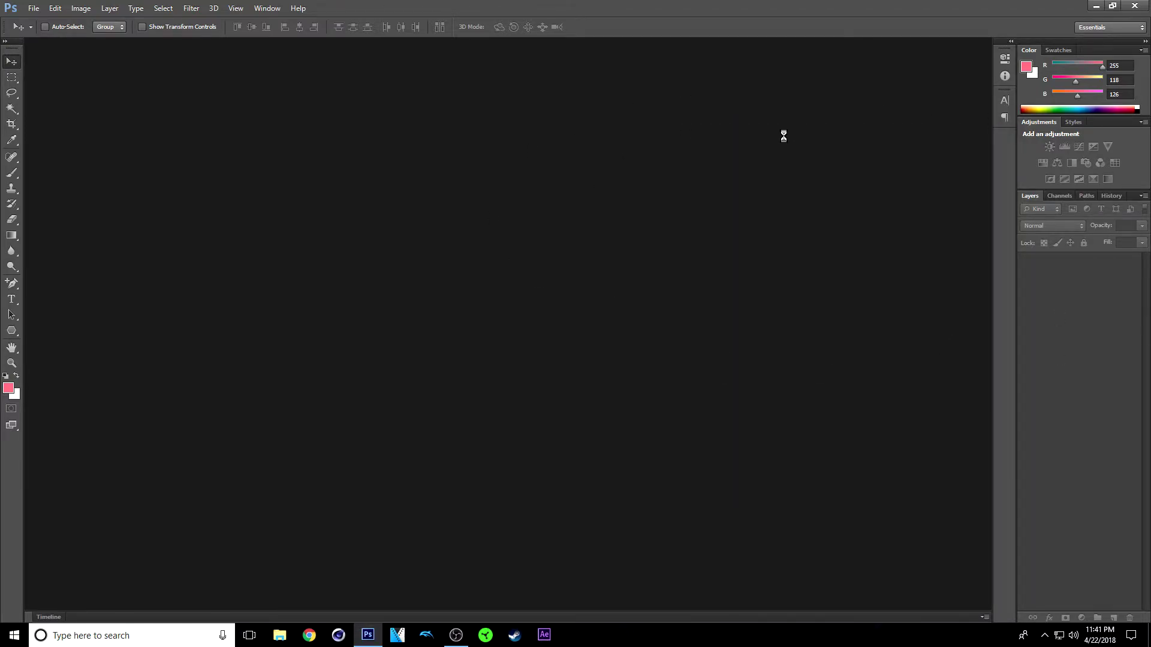
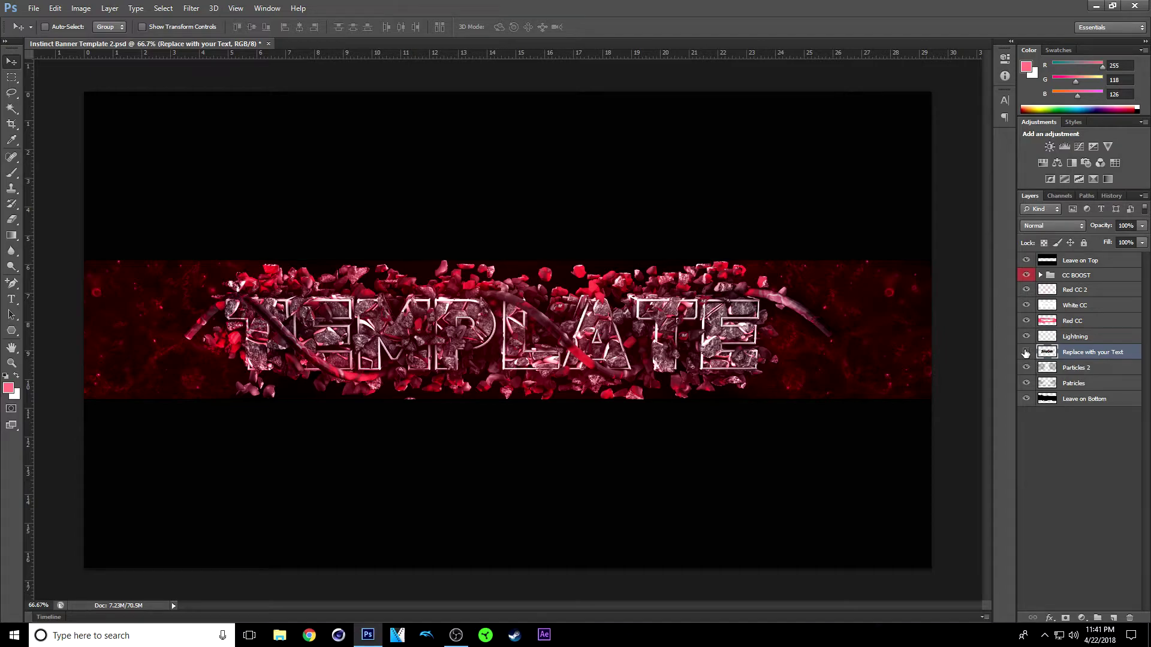
key("p")
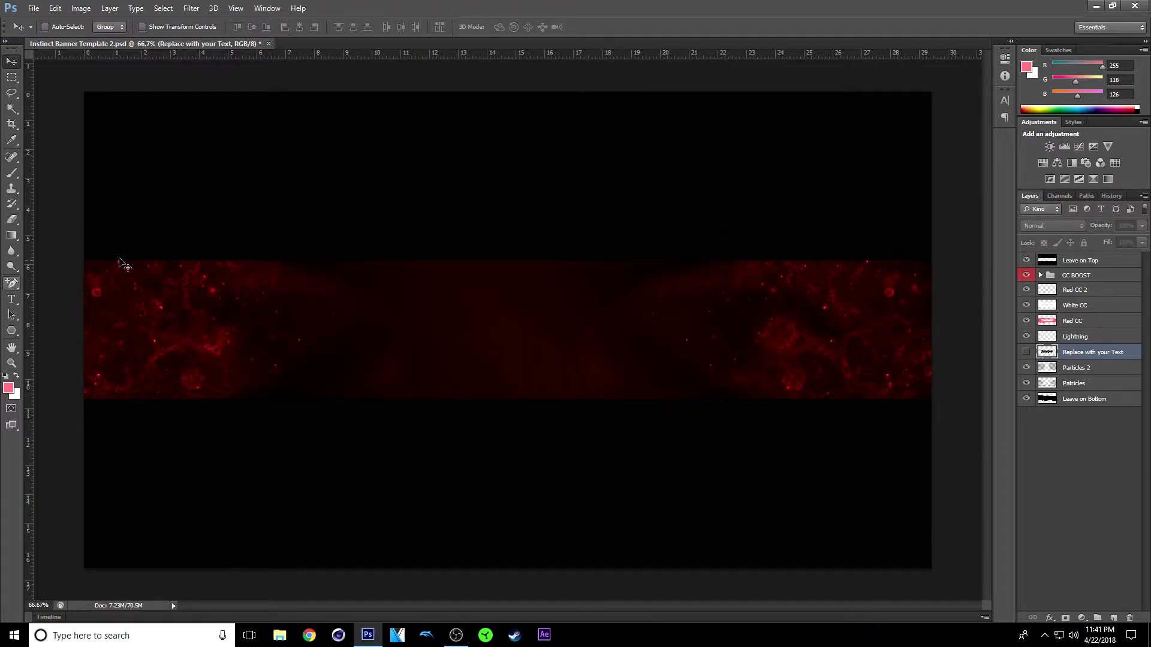
left_click(1026, 352)
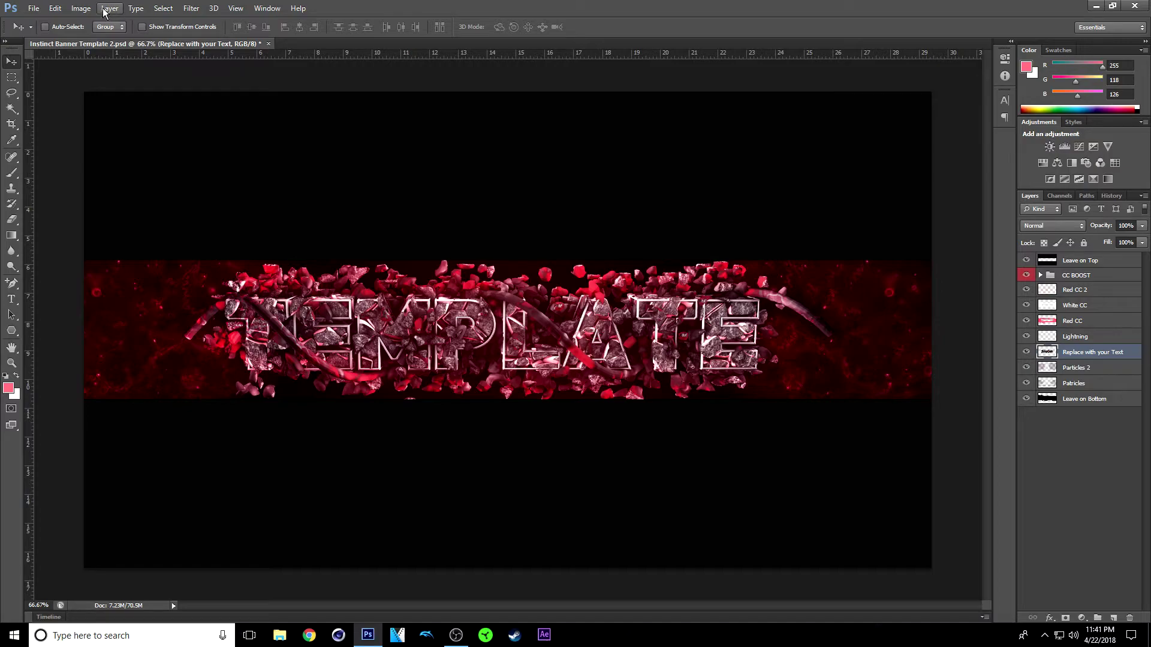
Step: Open the rendered Template 2 c4d image from the Pictures folder
left_click(33, 9)
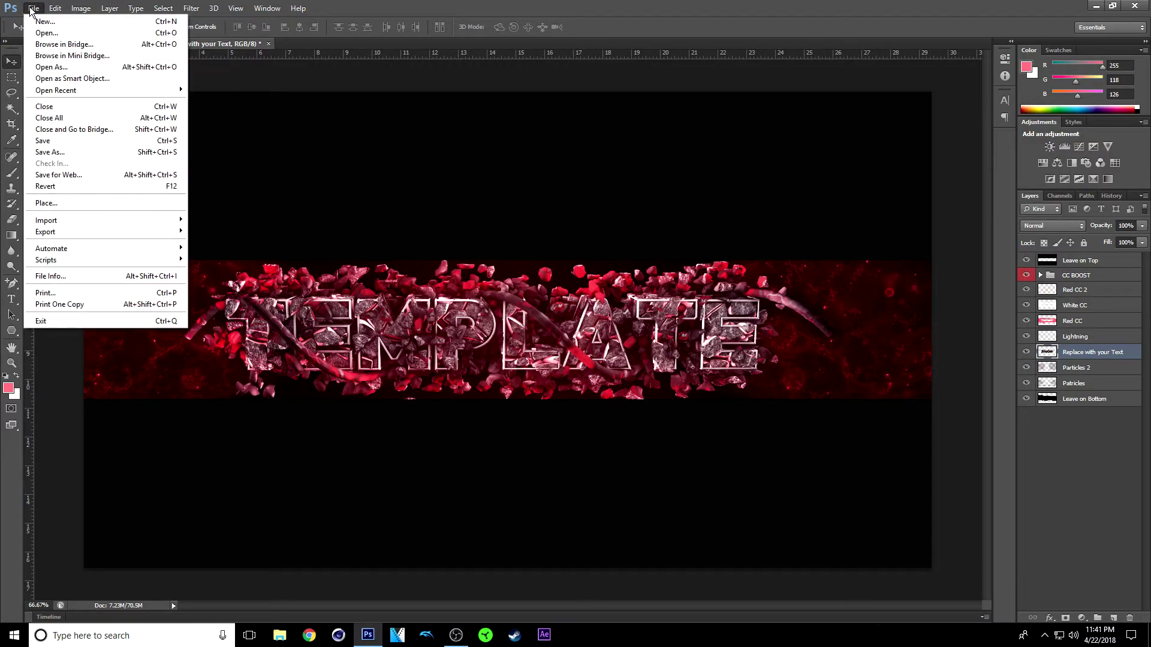
left_click(50, 33)
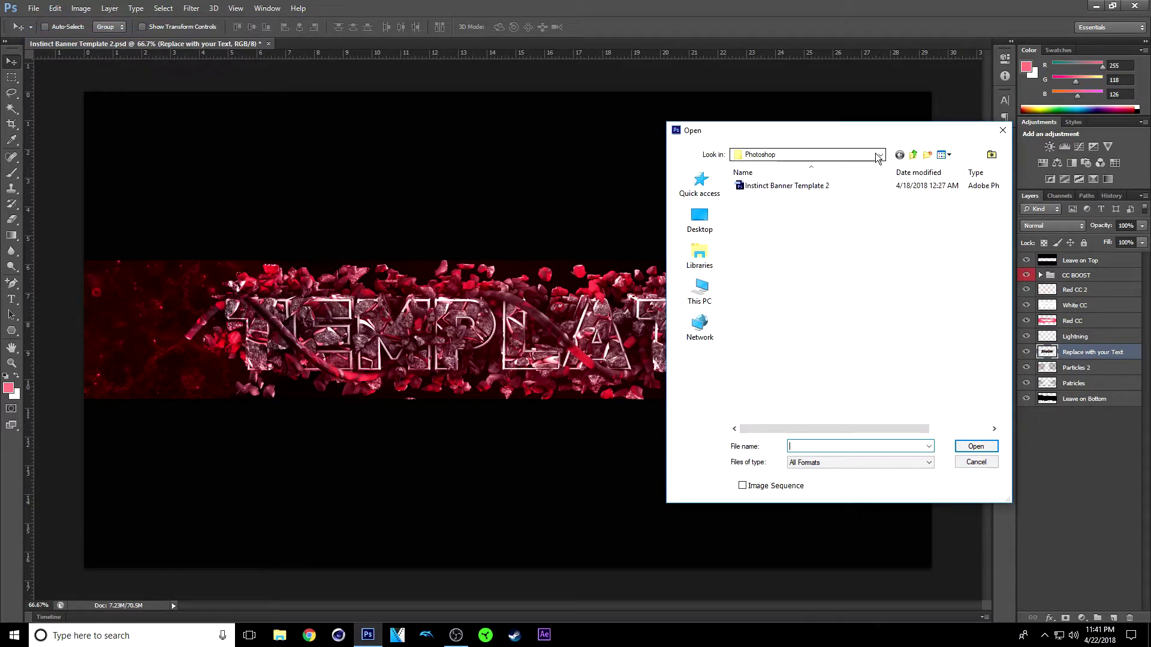
left_click(880, 155)
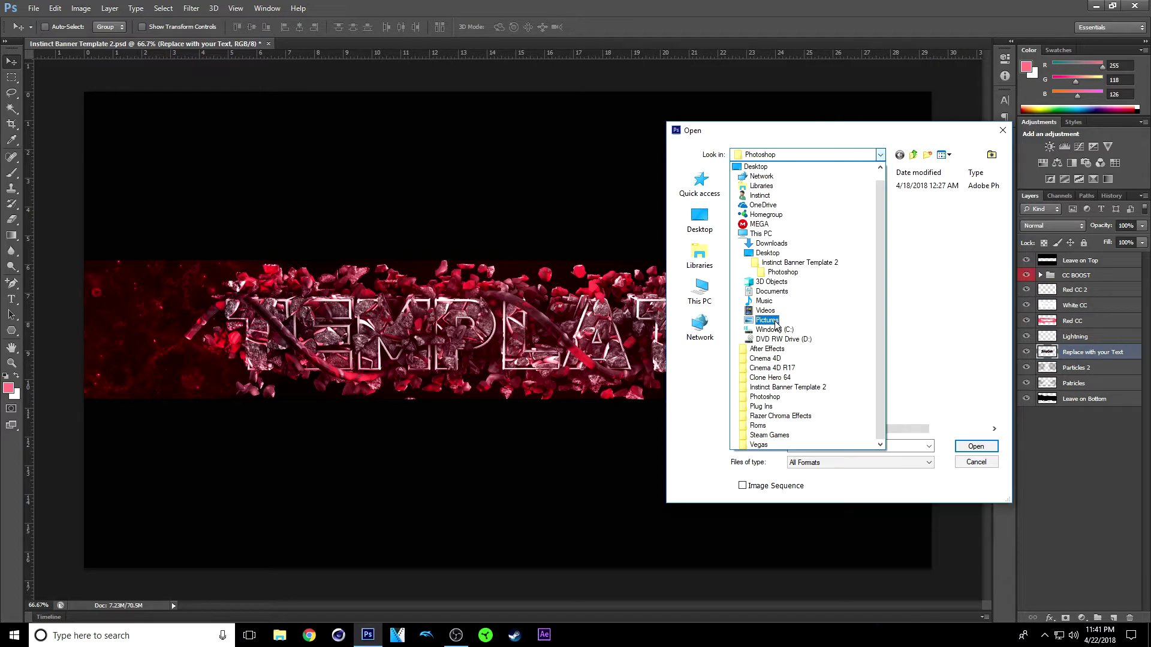
left_click(775, 322)
scroll(824, 258, "down", 8)
scroll(842, 270, "down", 5)
scroll(930, 276, "up", 1)
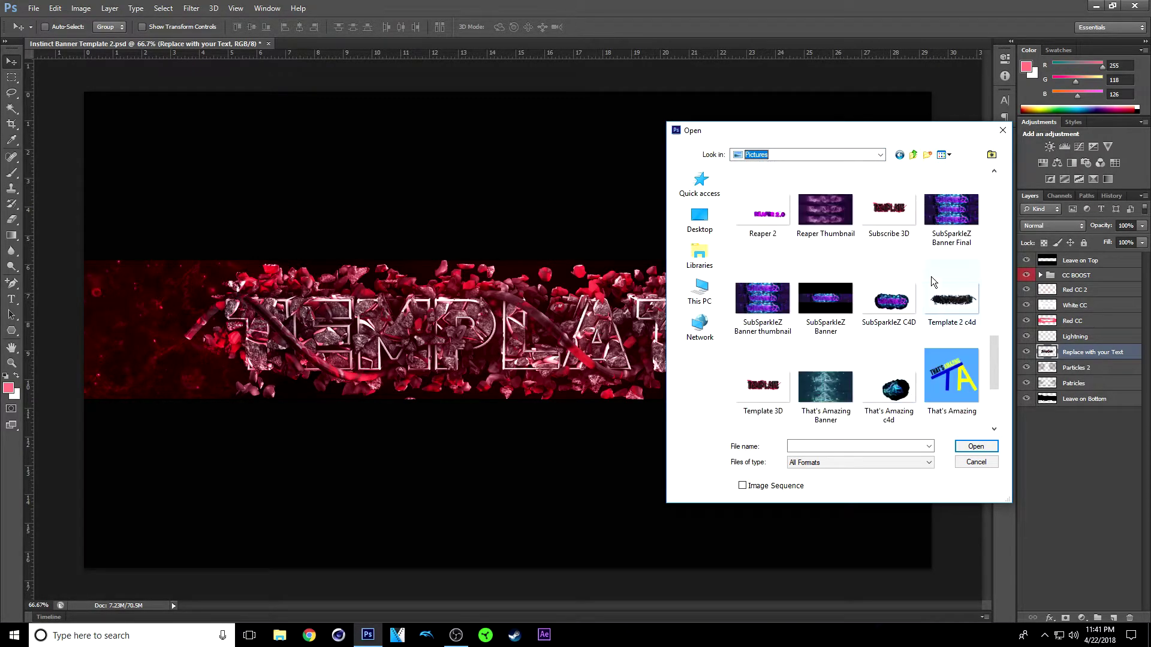
double_click(965, 301)
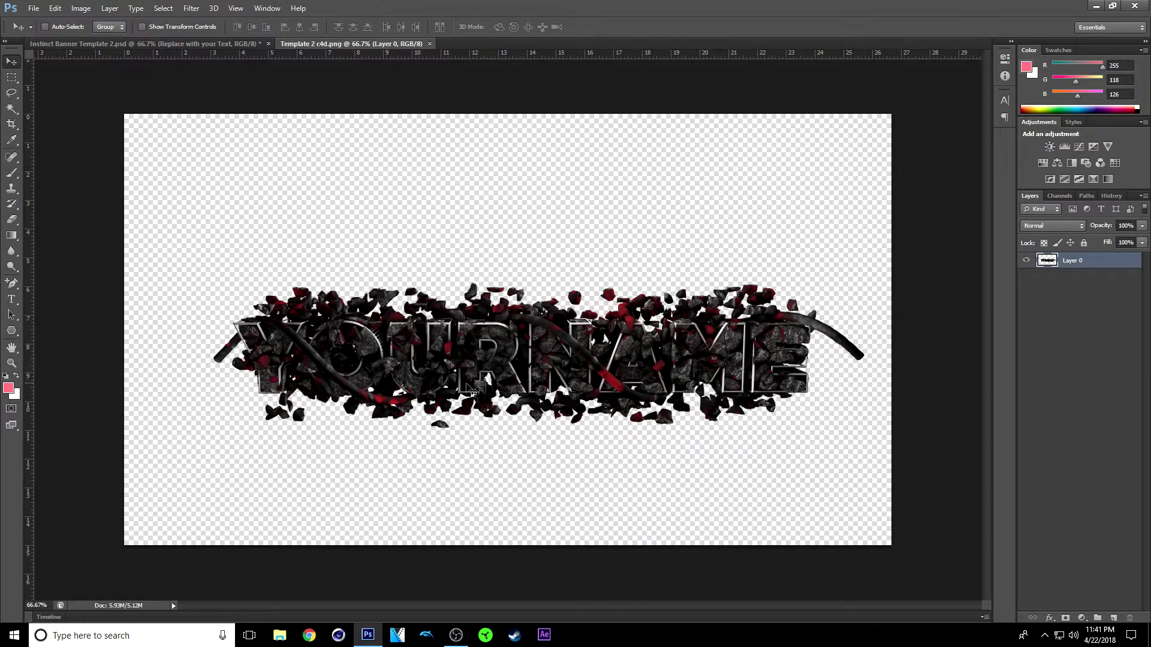
Step: Copy the rendered YOURNAME text into the banner document above the Replace with your Text layer and nudge it left to centre it horizontally
left_click_drag(575, 338, 473, 330)
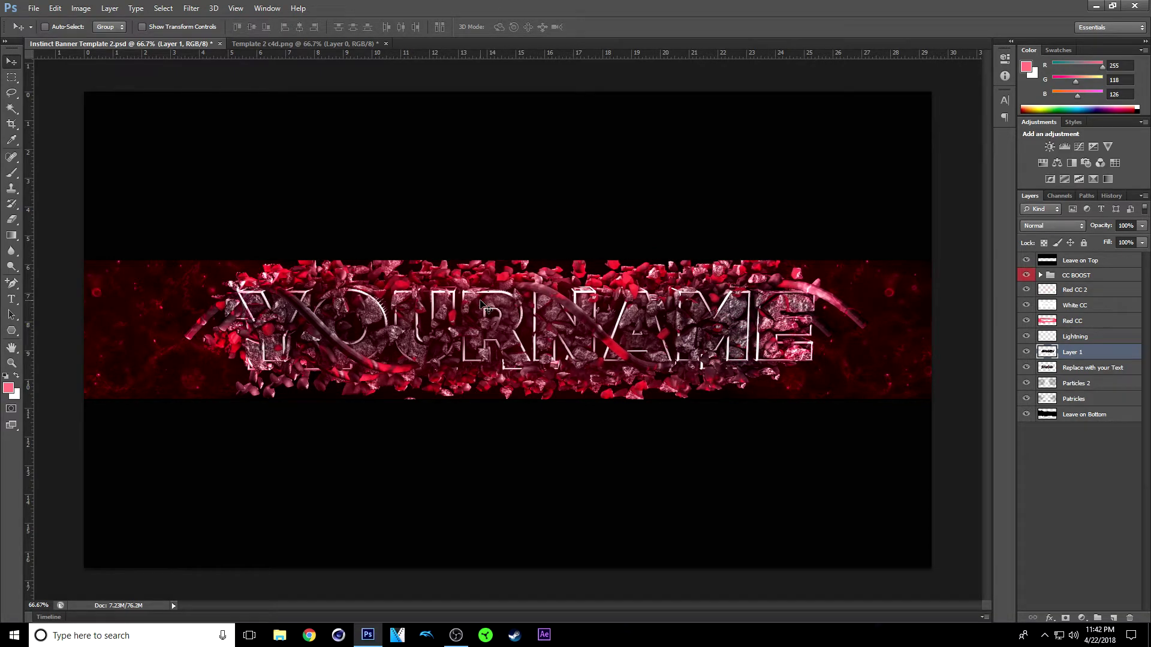
key("shift+Left")
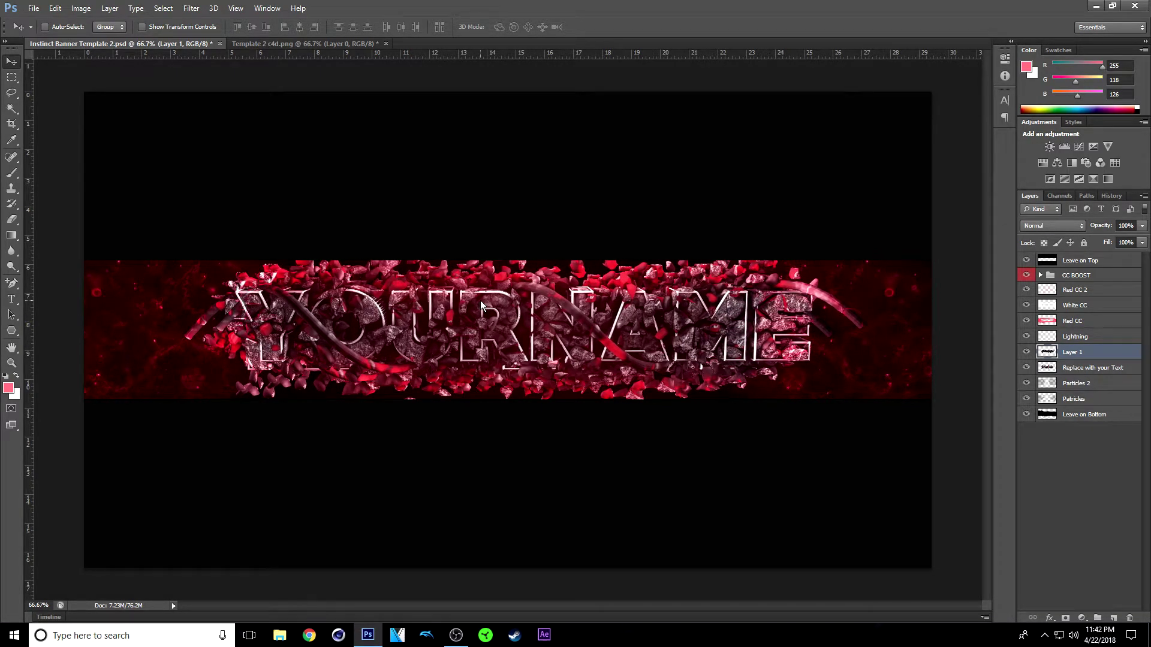
key("shift+Left")
key("shift+Left")
key("shift+Left")
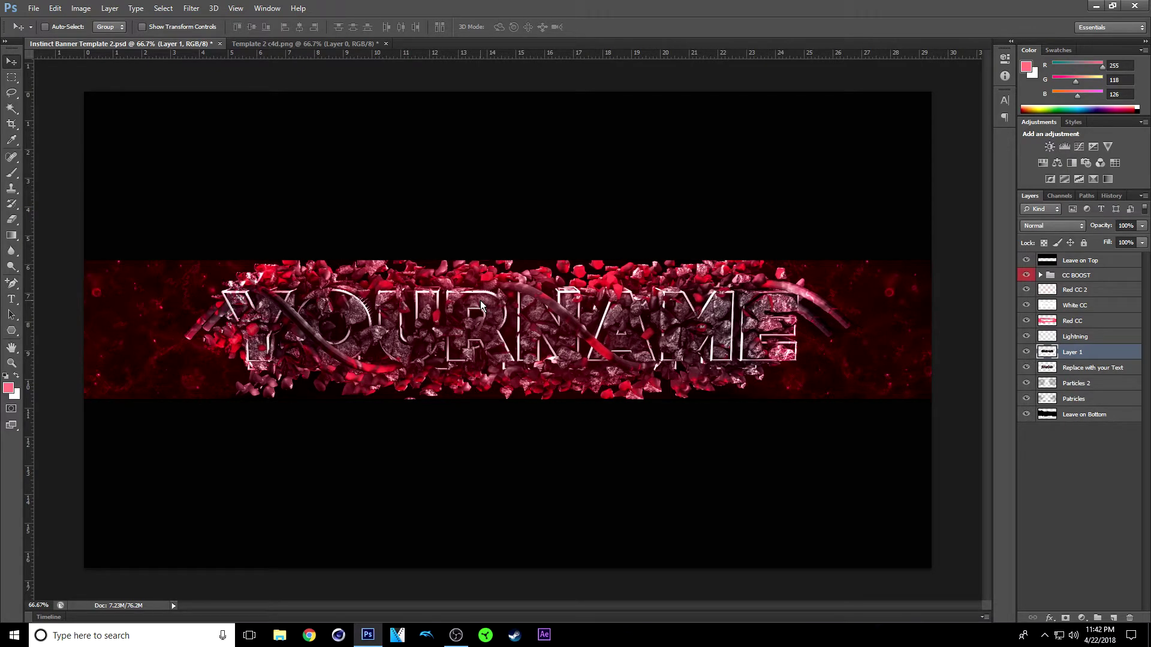
key("shift+Left")
key("Right")
key("Right")
key("Right")
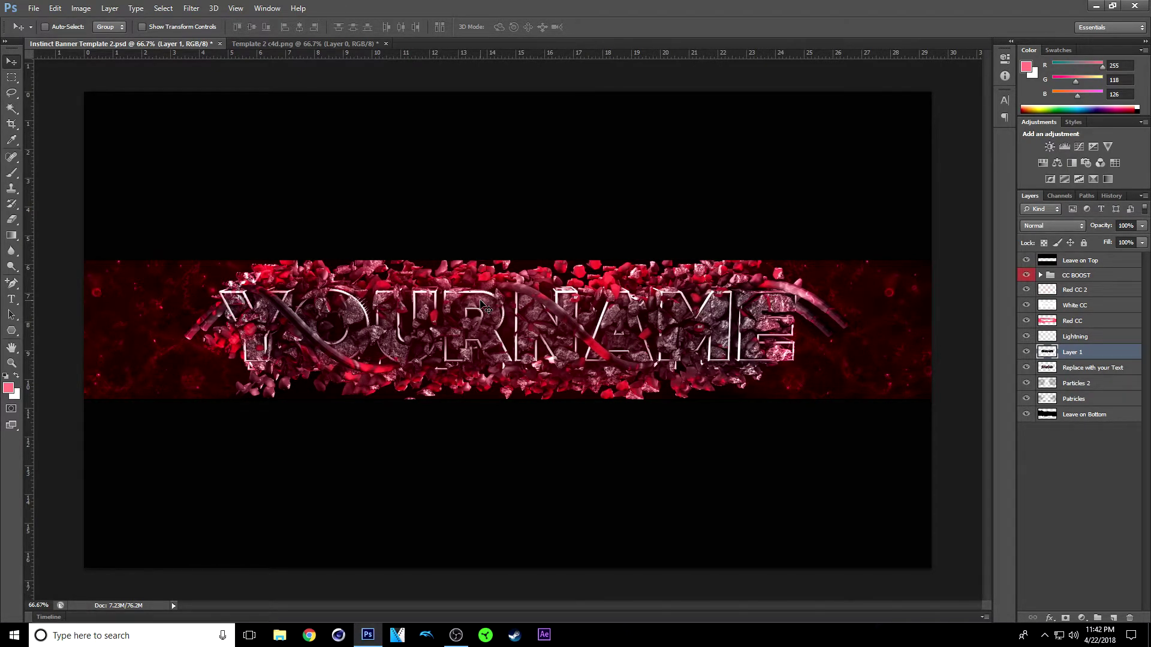
key("Left")
key("Left")
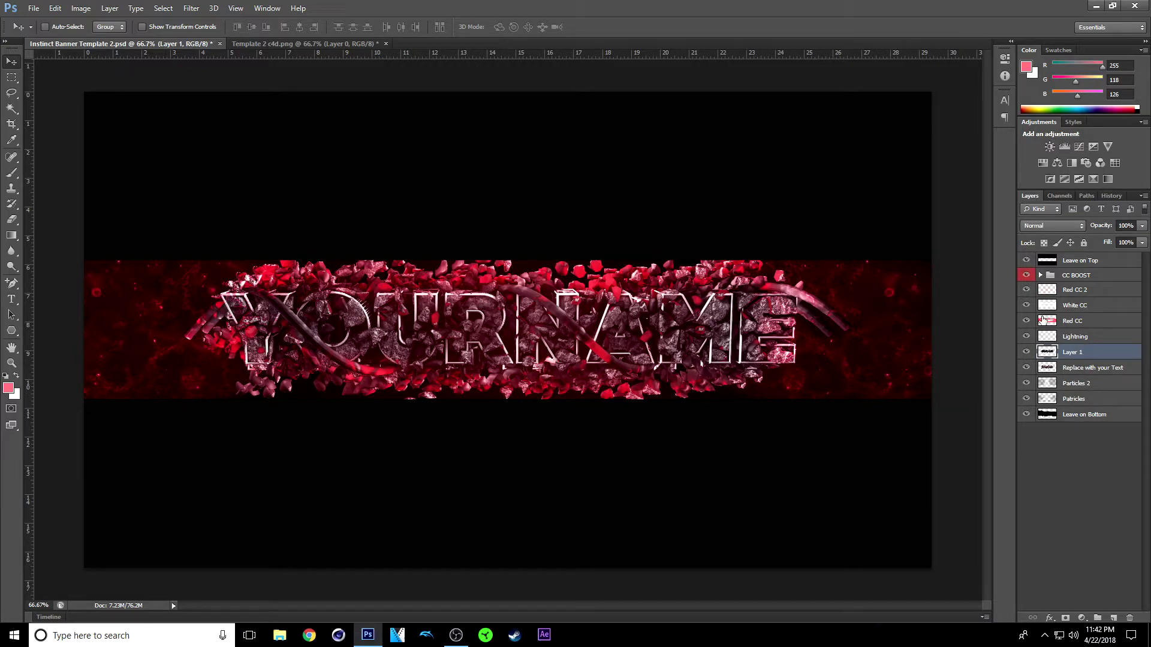
Step: Rename the copied render's layer to Text Layer and deselect it
double_click(1082, 353)
key("BackSpace")
left_click(1096, 469)
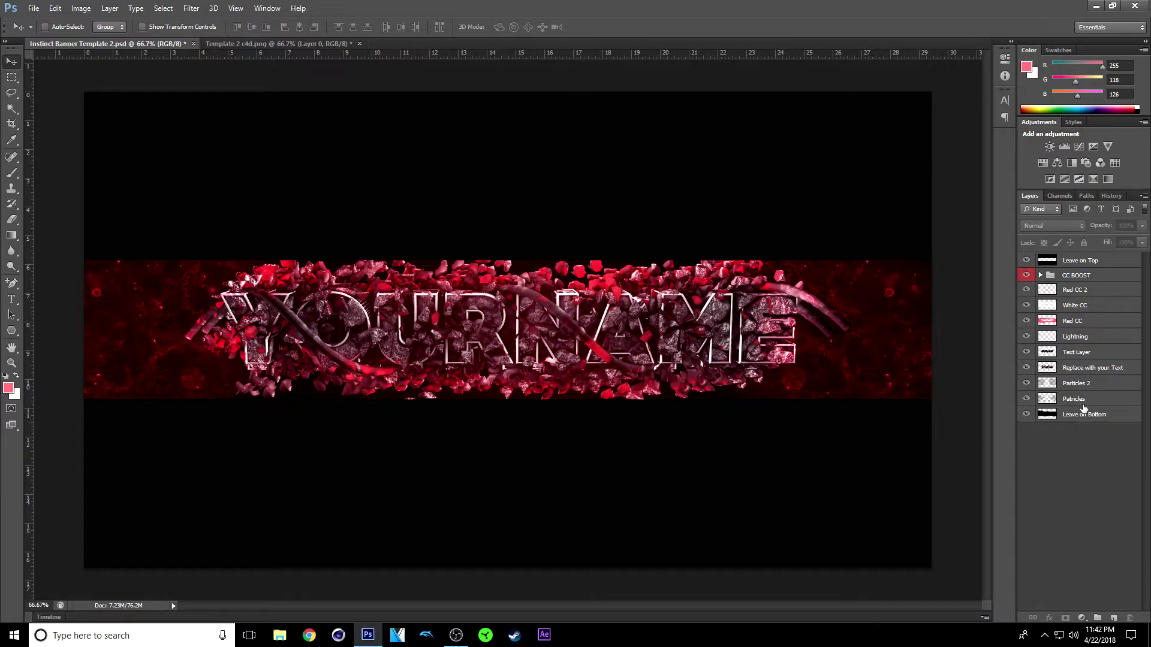
Step: Check the Replace with your Text layer by toggling its visibility, then delete it
left_click(1027, 369)
left_click(1027, 369)
left_click(1124, 371)
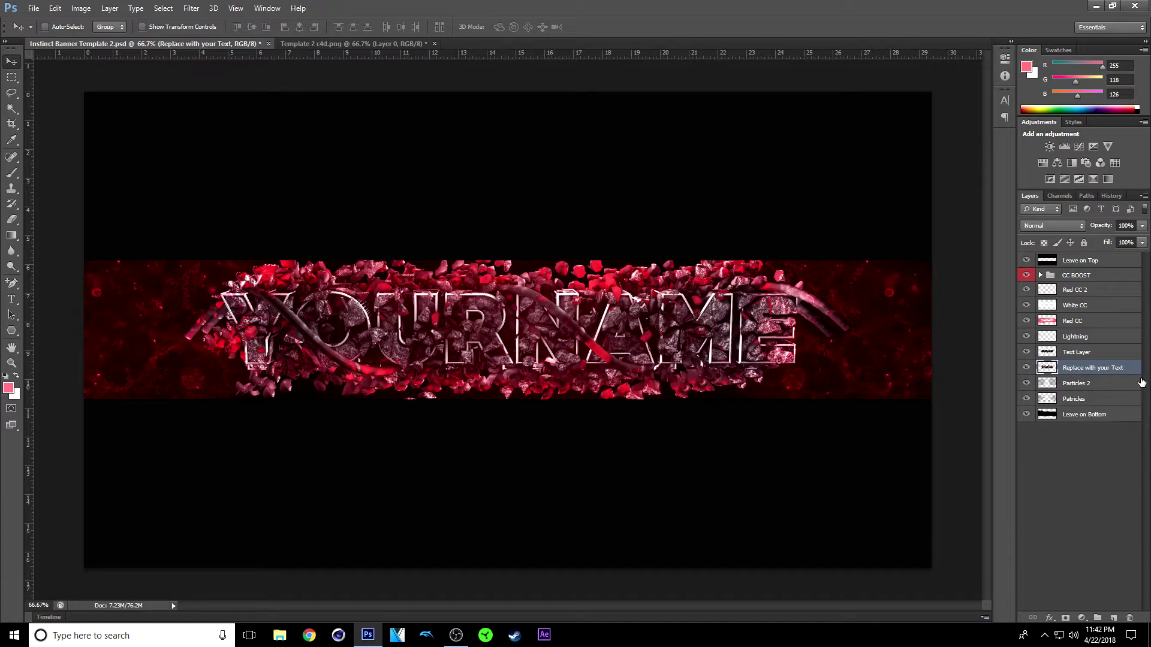
key("Delete")
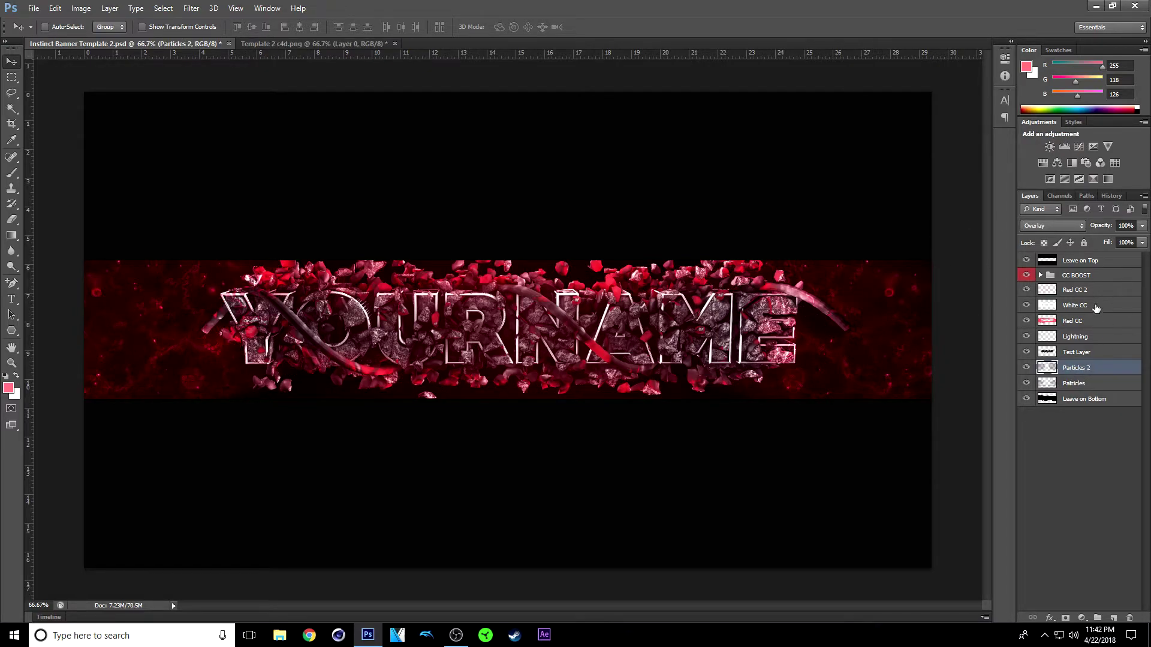
Step: Move the Text Layer slightly down within the red band, then select the Particles 2 layer
left_click(1095, 338)
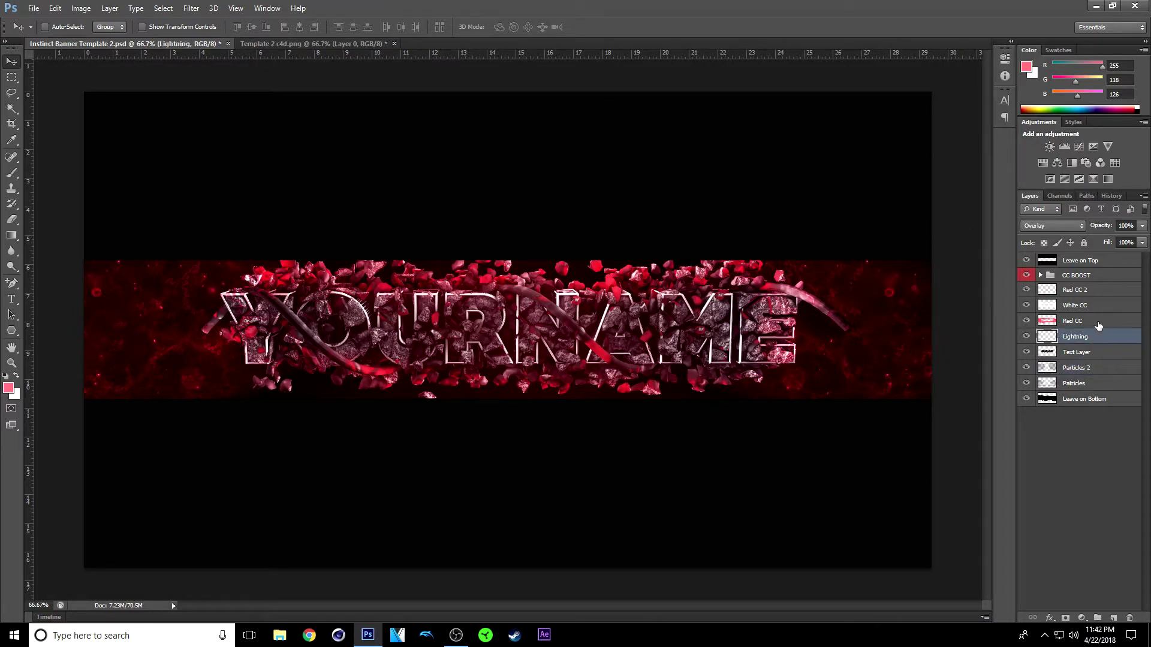
left_click(1102, 368)
left_click(1097, 352)
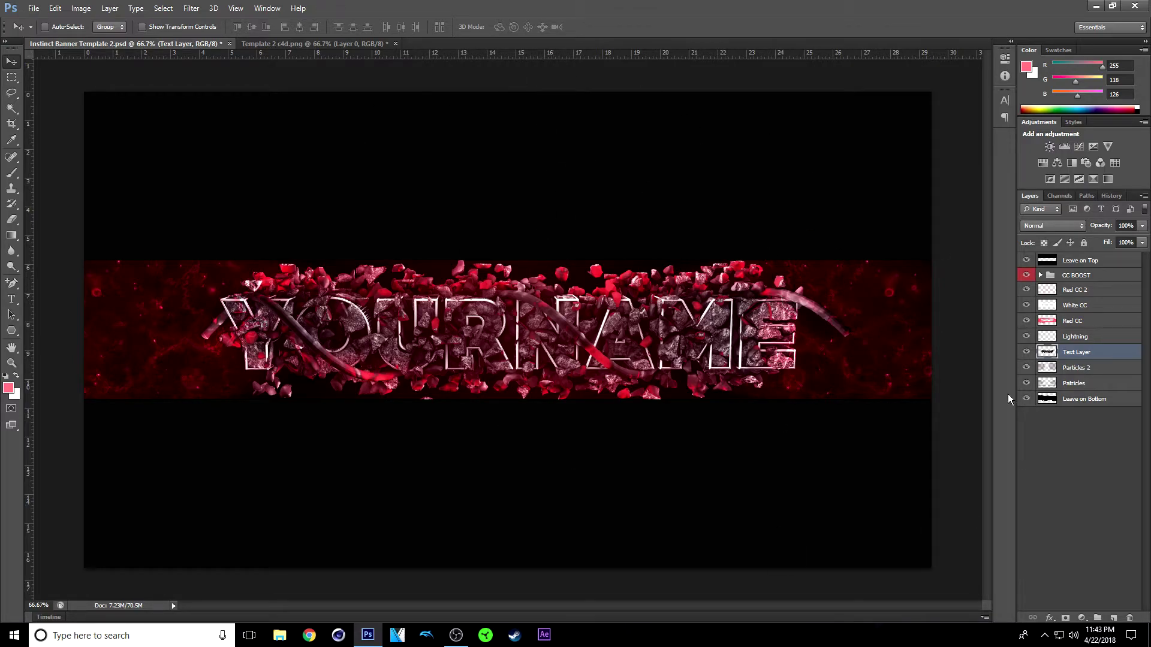
left_click(1109, 367)
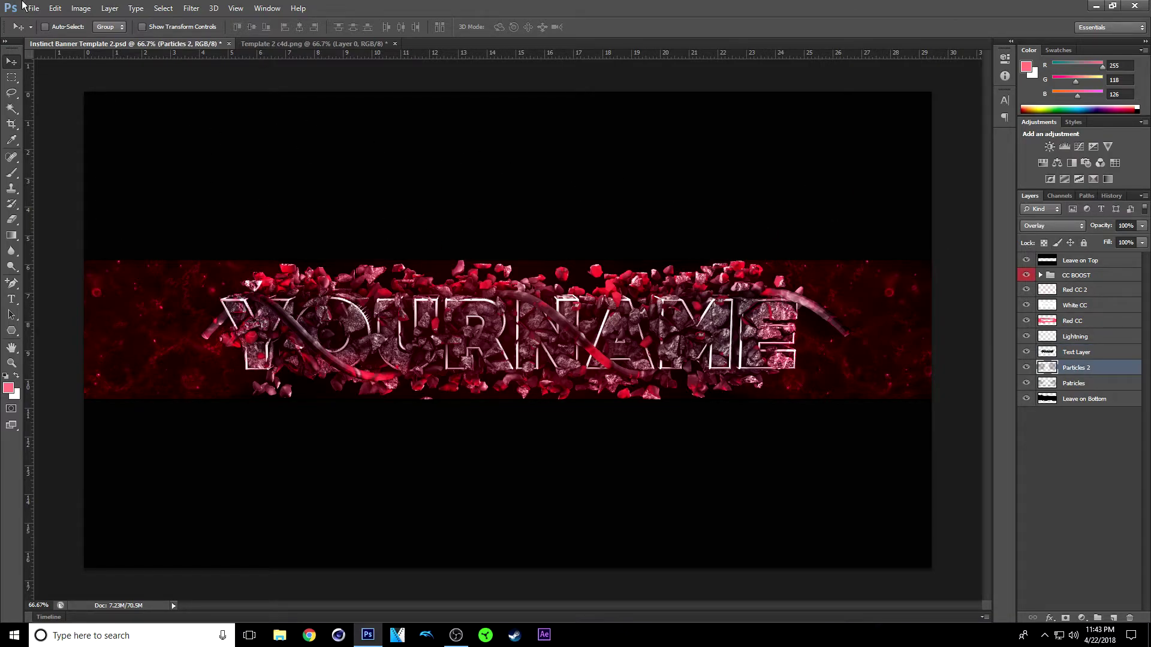
Step: Compare the banner with the CC BOOST group and its Vibrance 1 and Exposure 1 adjustments on and off, then collapse the group
left_click(1026, 273)
left_click(1109, 279)
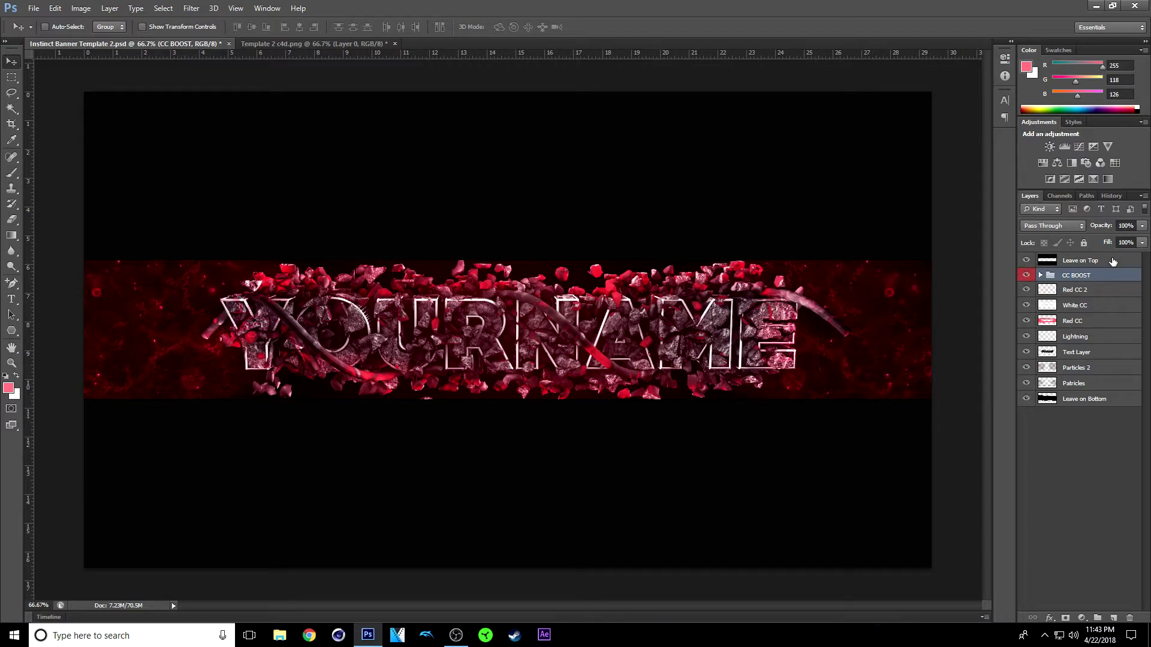
left_click(1029, 276)
left_click(1027, 275)
left_click(1041, 276)
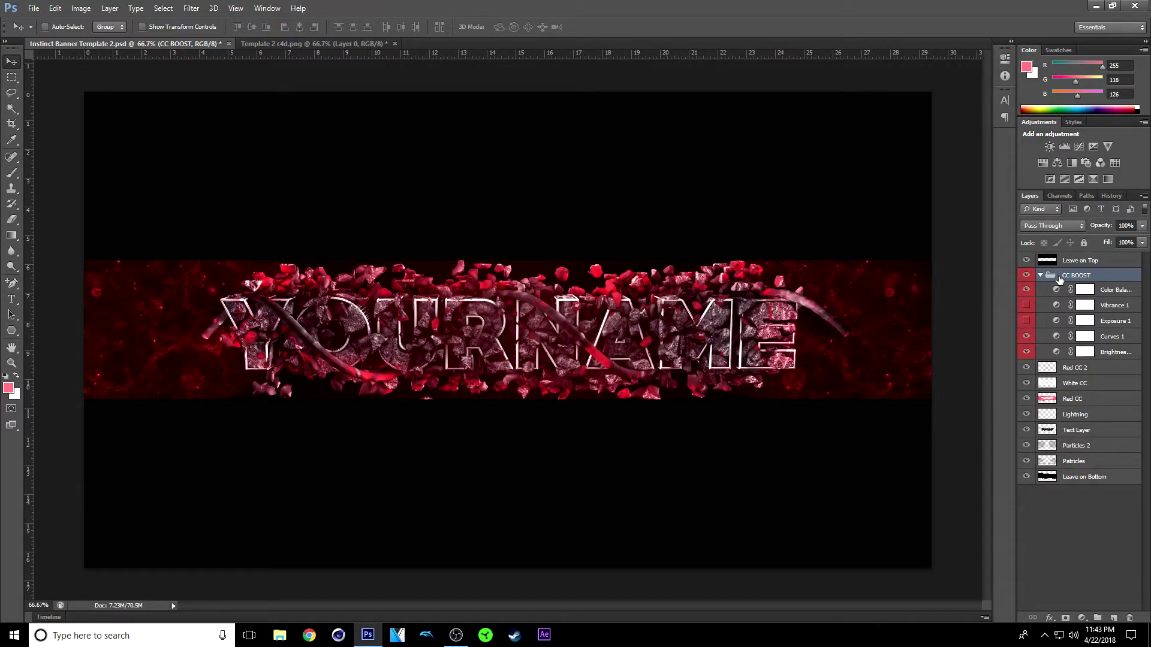
left_click(1027, 305)
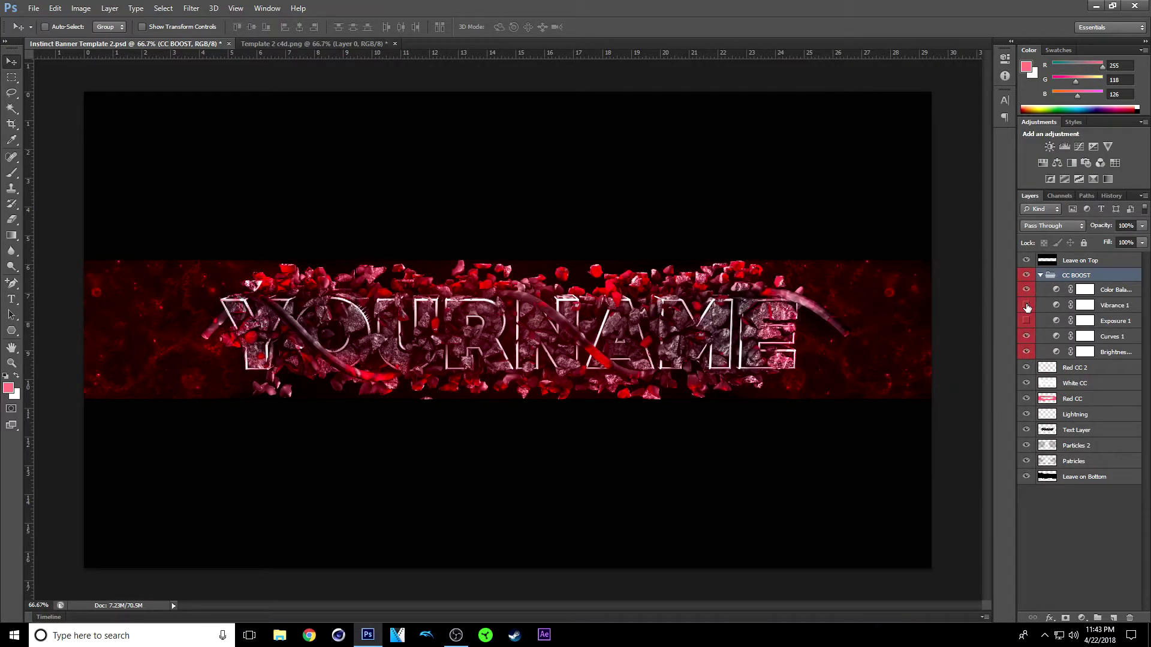
left_click(1026, 321)
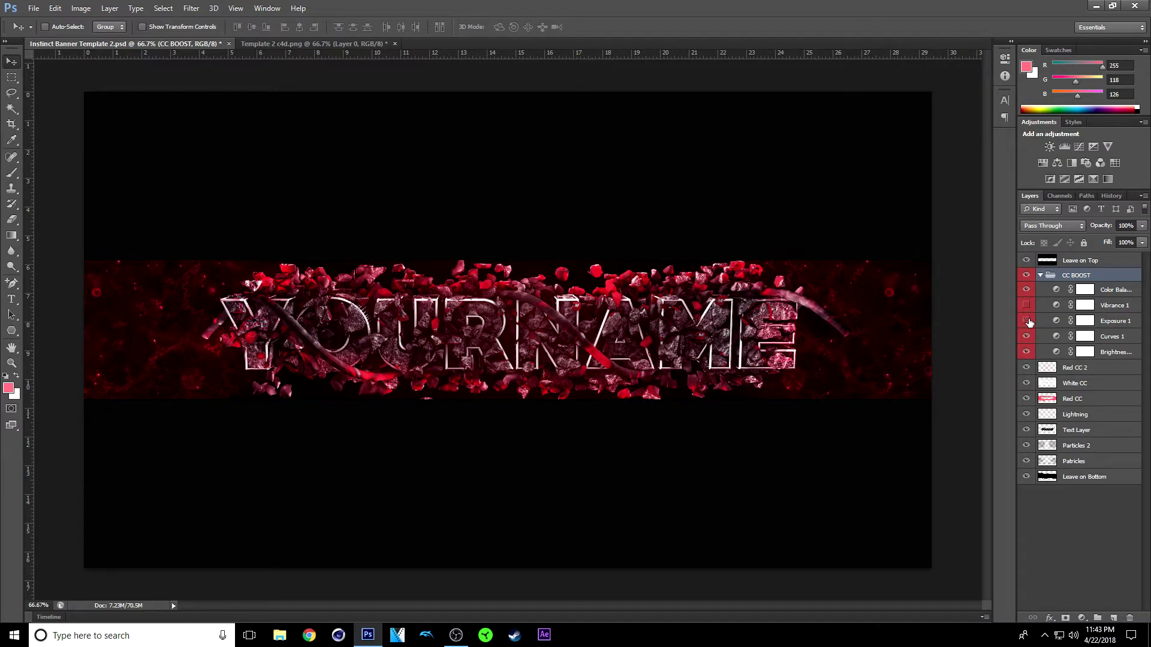
left_click(1040, 276)
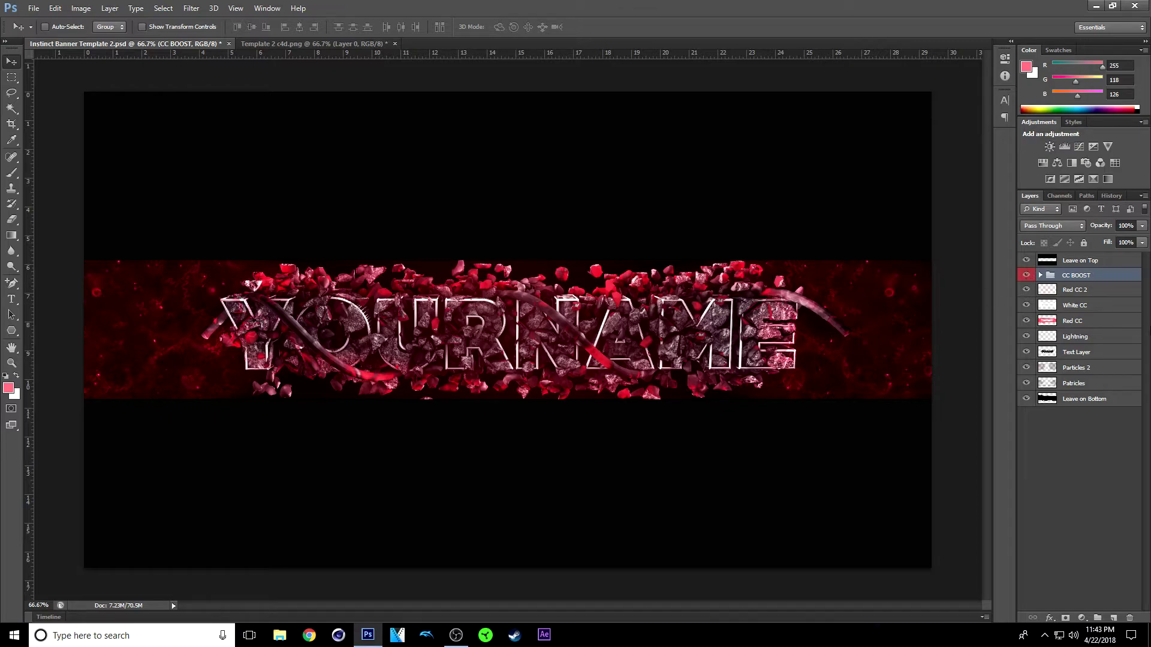
Step: Shift the Red CC 2 layer's hue to about -98 with Hue/Saturation and compare the banner with the layer on and off
left_click(1089, 292)
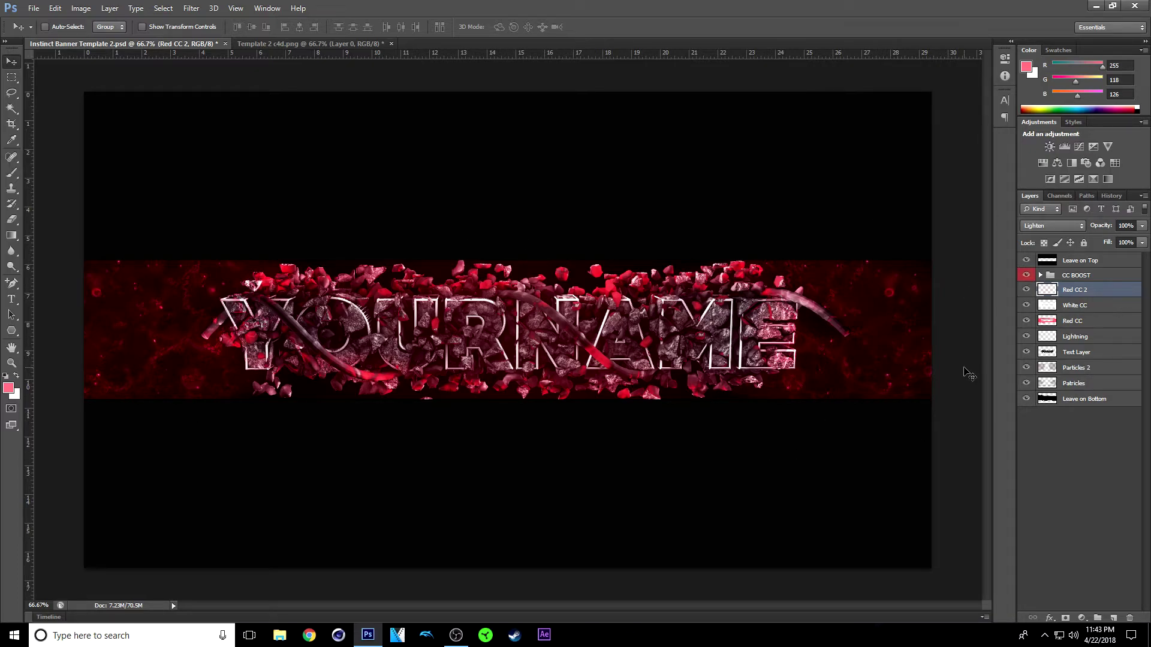
key("ctrl+u")
left_click_drag(793, 458, 757, 473)
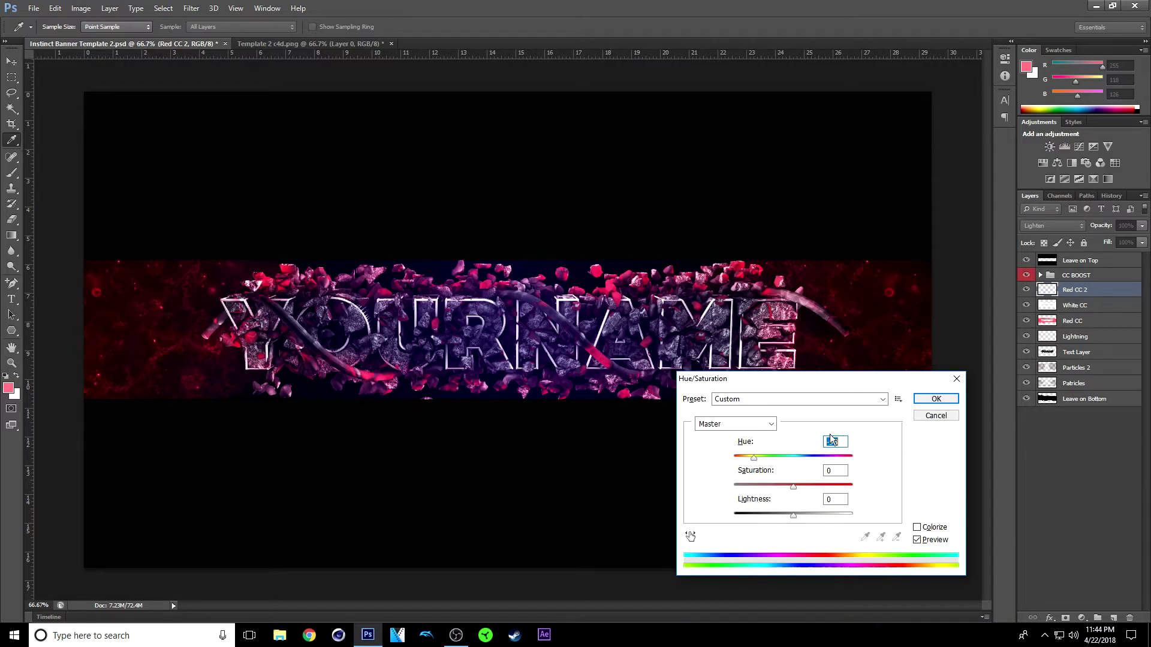
left_click(944, 400)
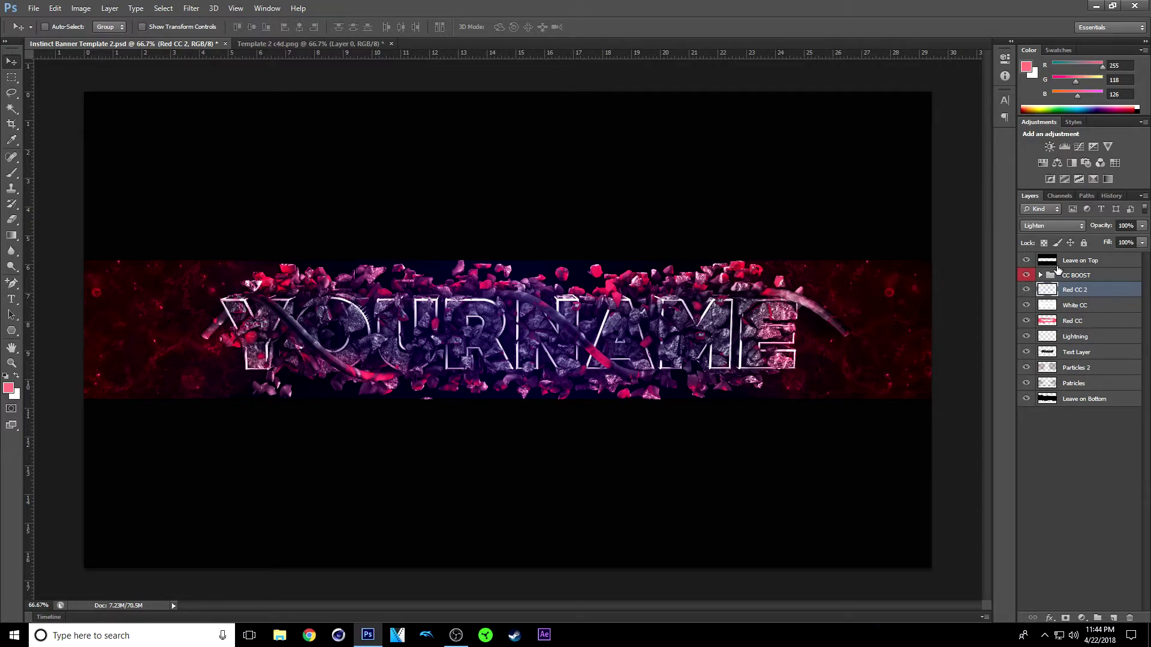
left_click(1026, 290)
left_click(1026, 290)
left_click(1026, 290)
left_click(1026, 290)
Step: Compare the banner with the White CC layer on and off, leaving the layer visible
left_click(1098, 306)
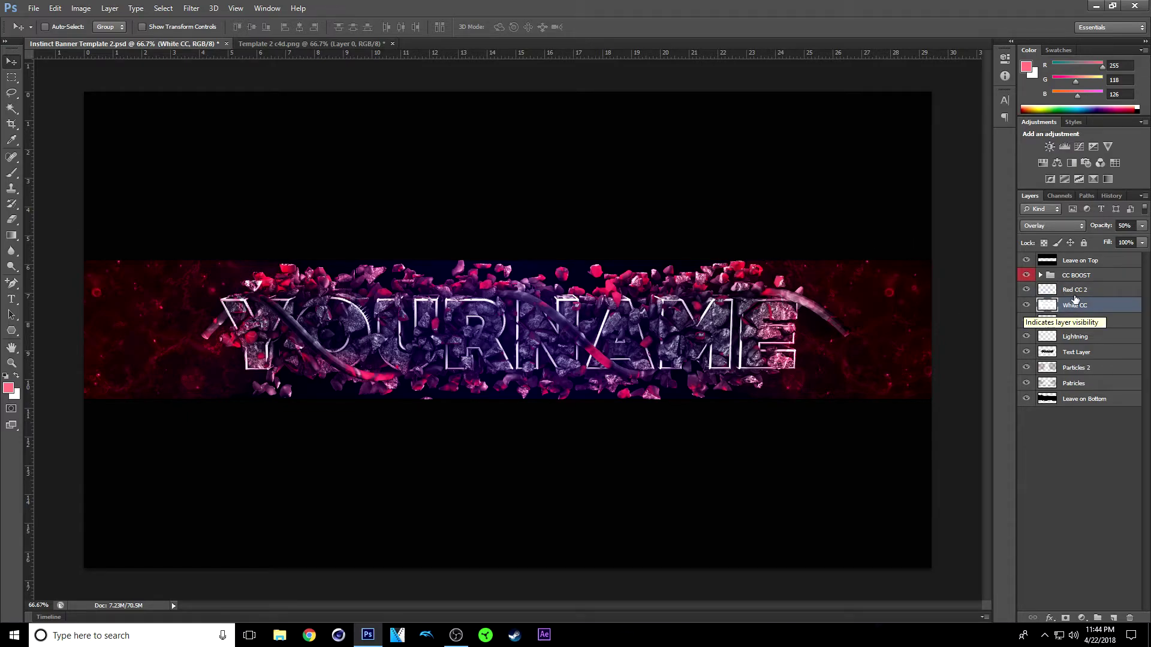
left_click(1026, 307)
left_click(1026, 306)
left_click(1027, 307)
left_click(1027, 307)
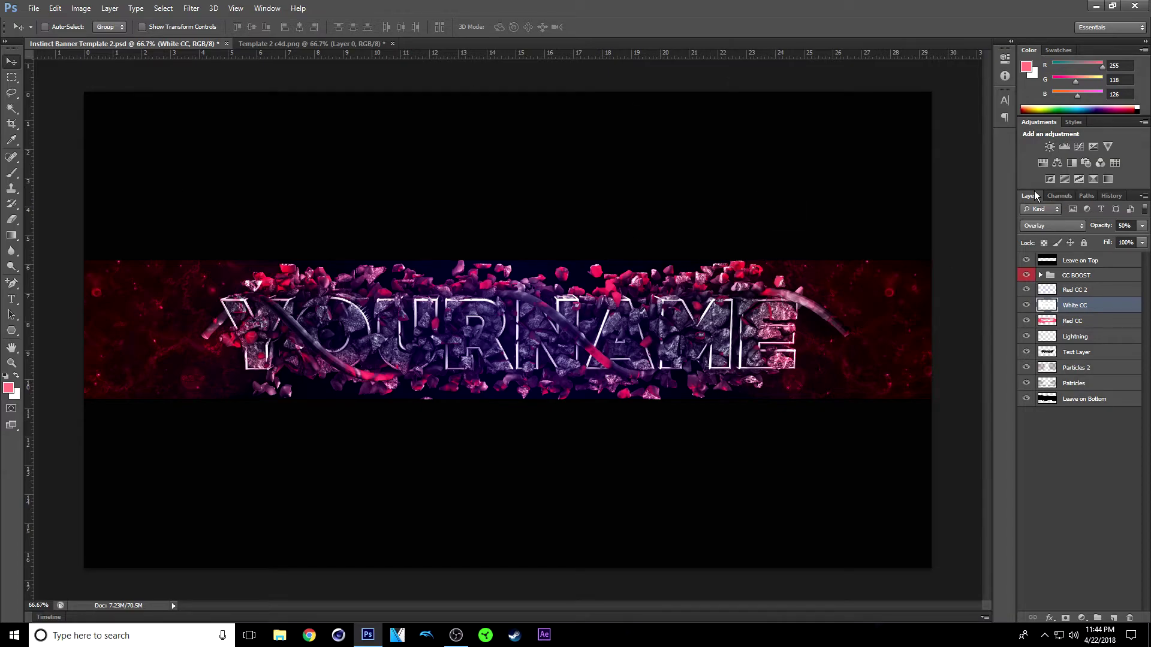
left_click(1027, 307)
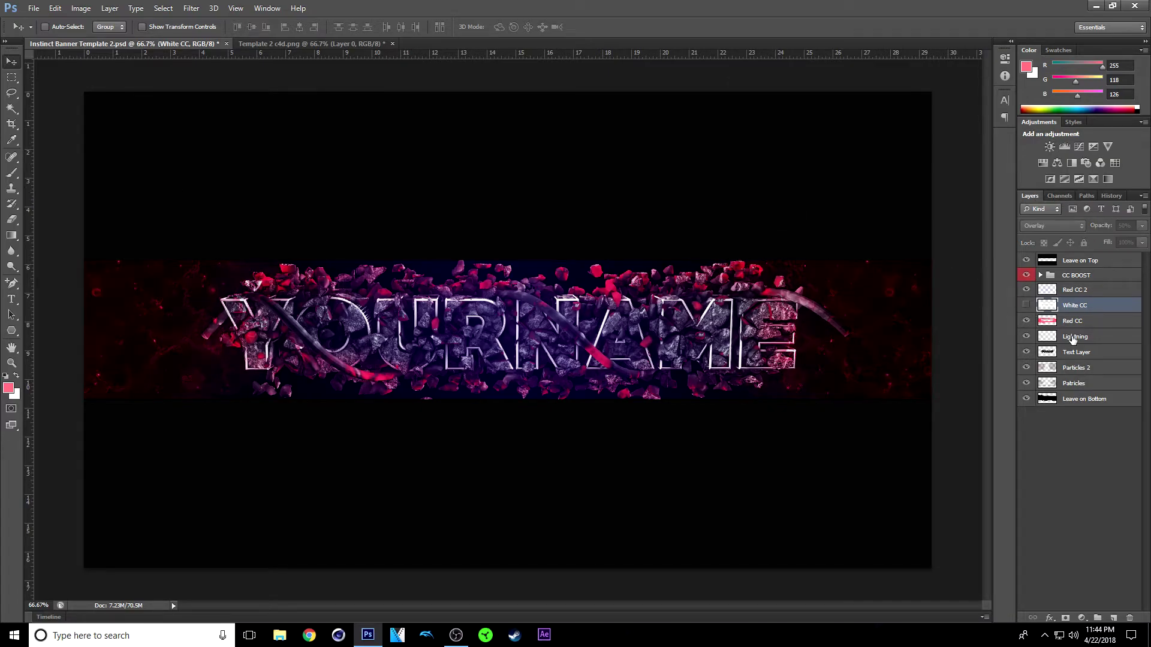
left_click(1027, 305)
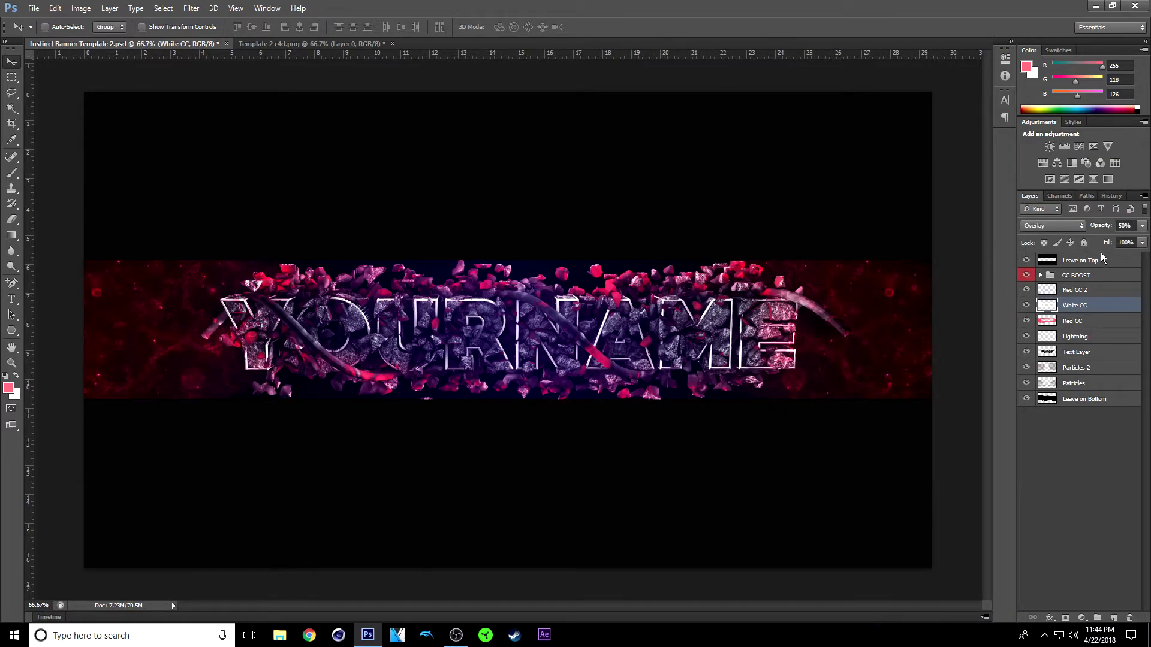
Step: Set the Red CC layer's hue to -98 with Hue/Saturation and compare the banner with the layer on and off
left_click(1090, 322)
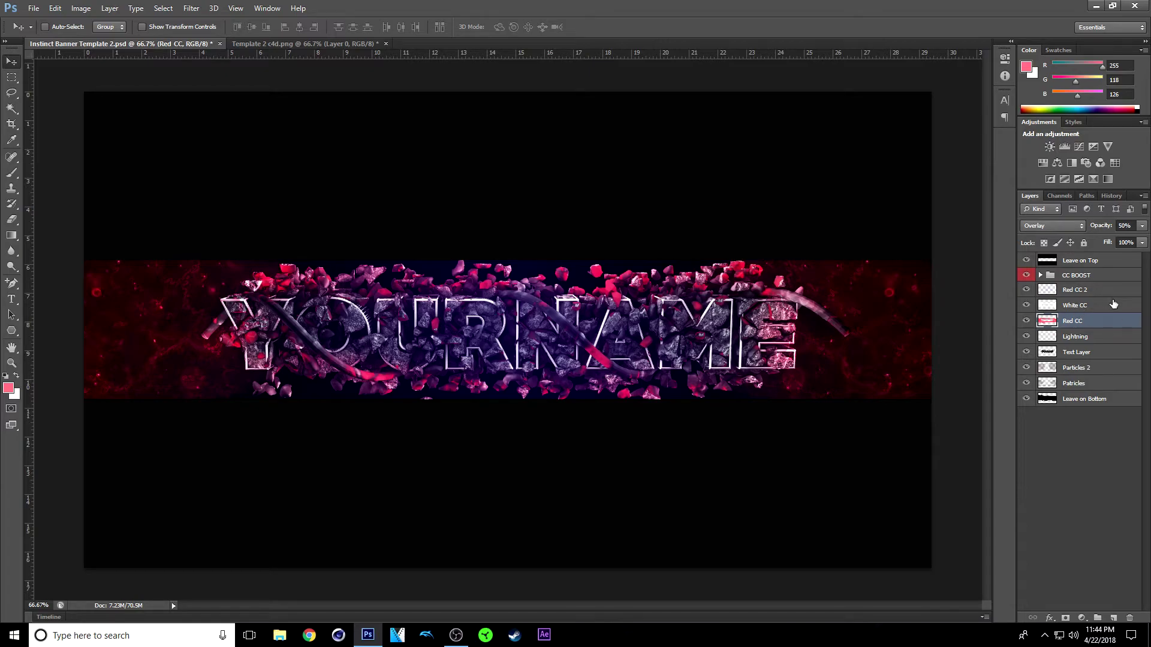
key("ctrl+u")
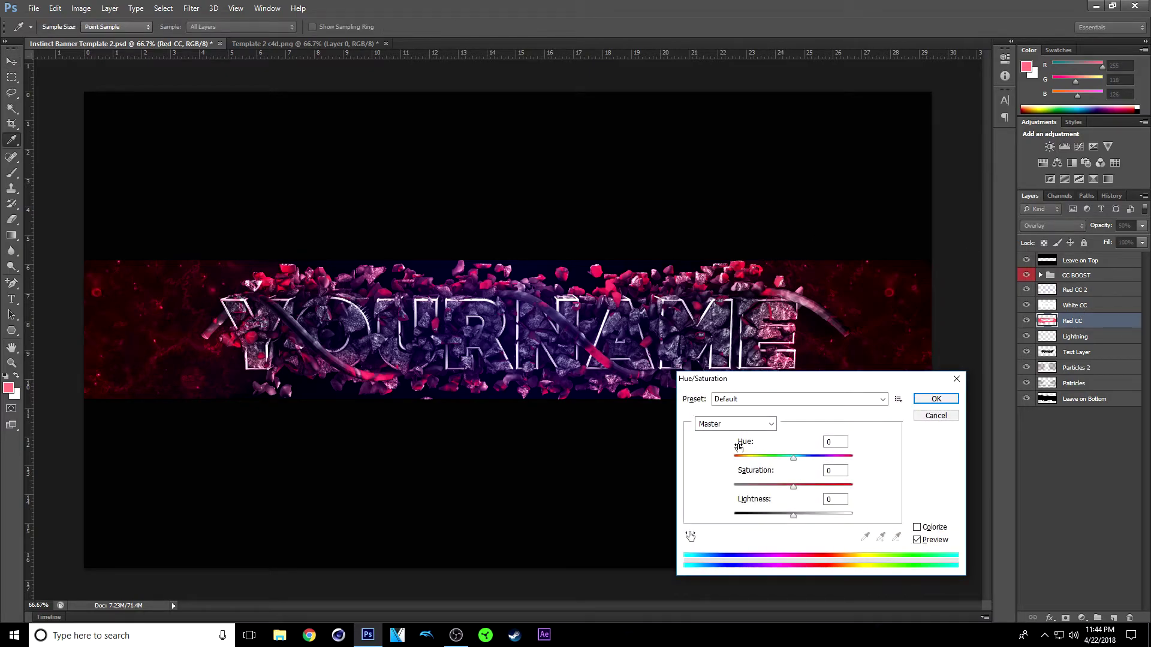
double_click(833, 442)
key("BackSpace")
type("-98")
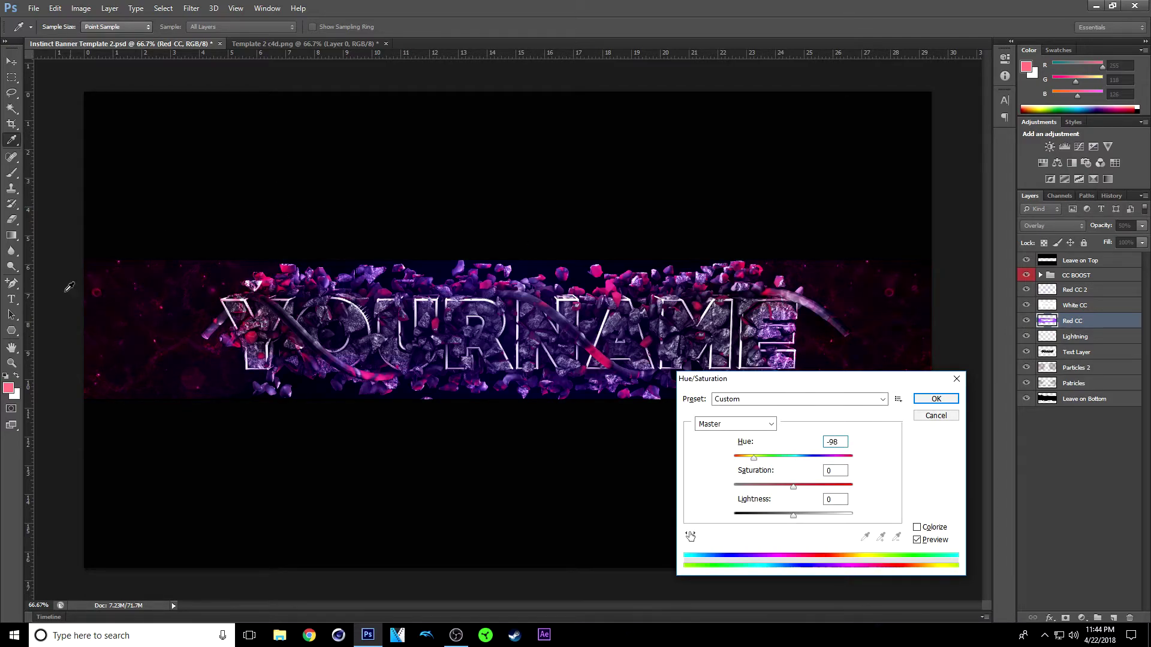
left_click(935, 398)
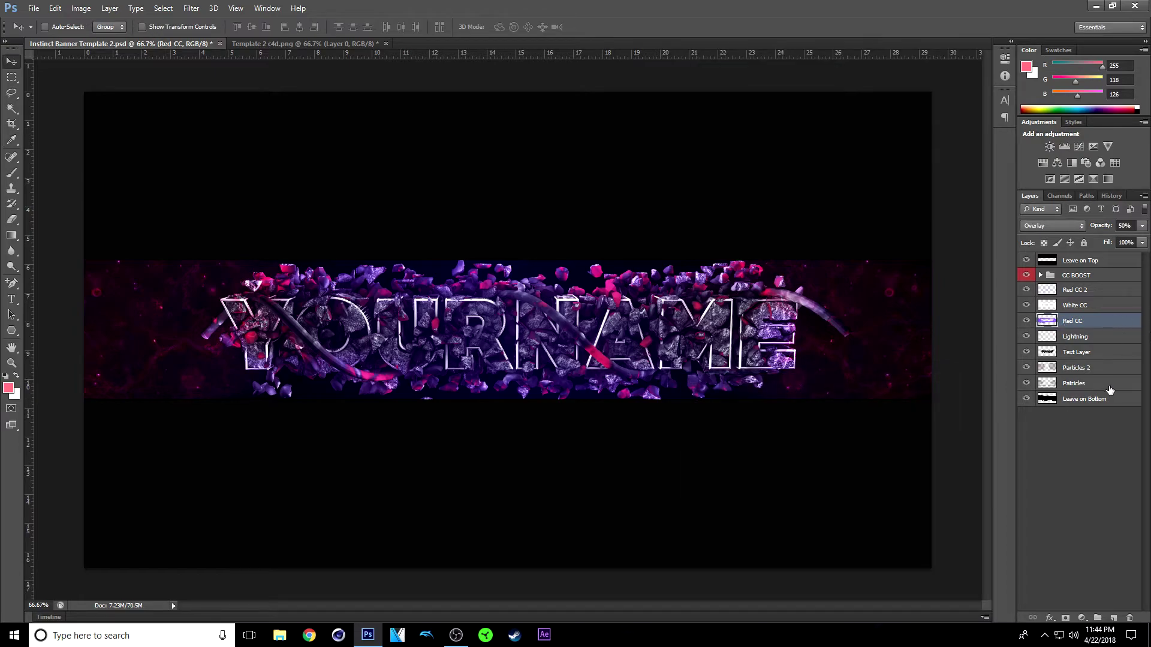
left_click(1026, 322)
left_click(1026, 321)
left_click(1026, 321)
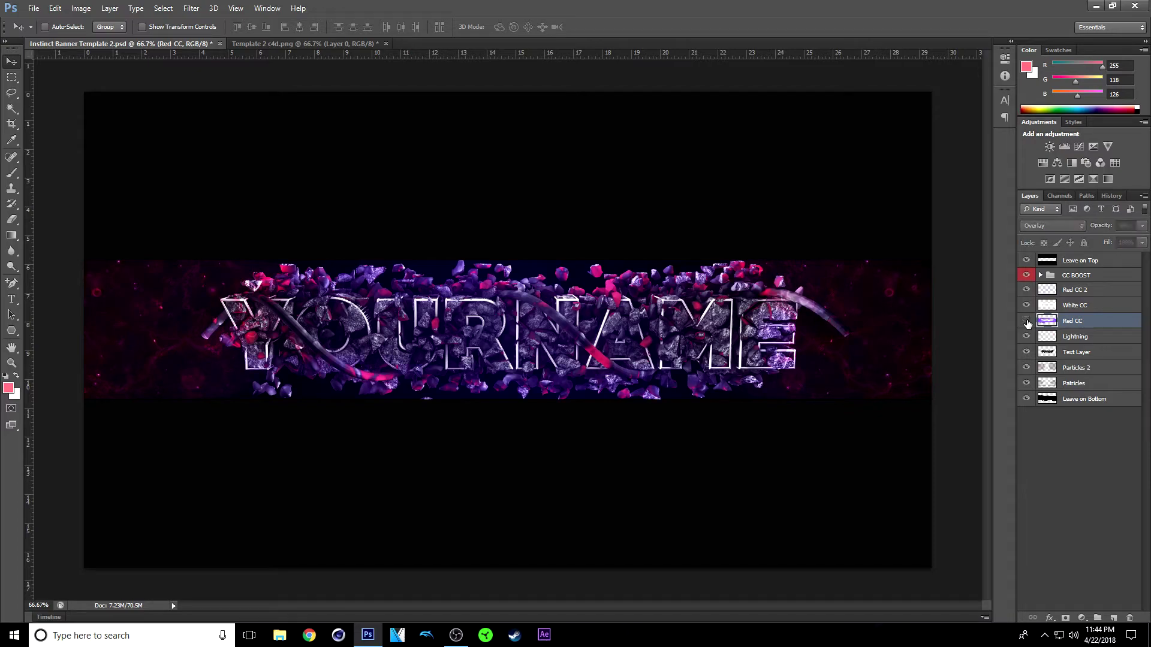
left_click(1026, 321)
left_click(1026, 321)
left_click(1026, 321)
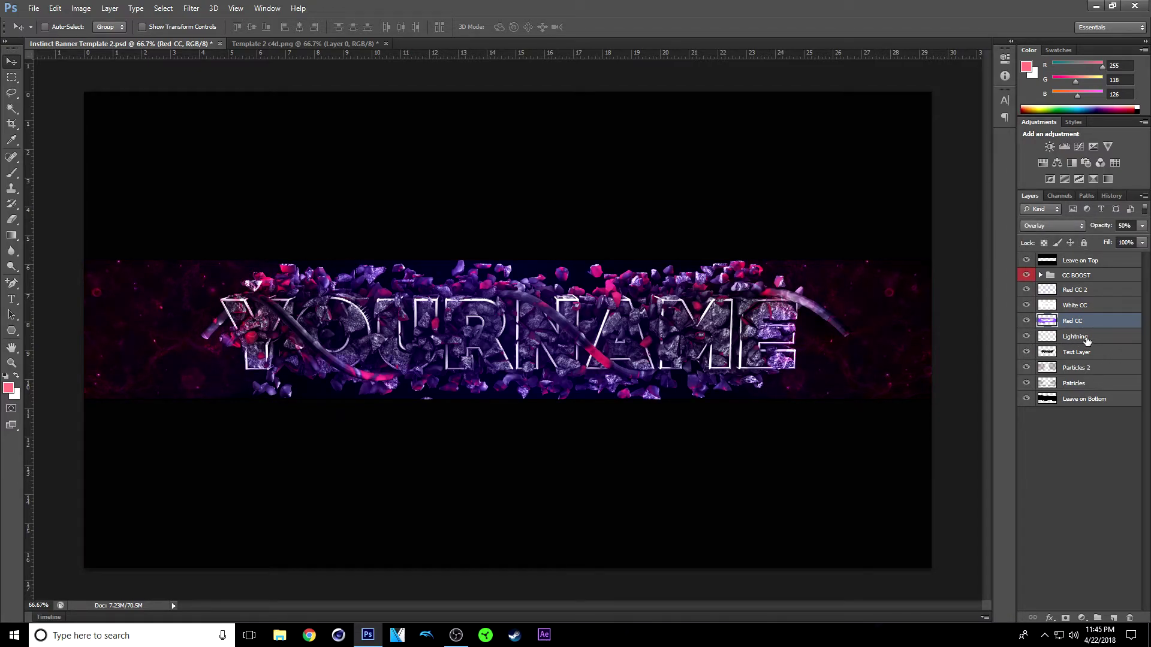
Step: Check the Lightning layer on and off, then set its hue to about -98 with Hue/Saturation
left_click(1109, 336)
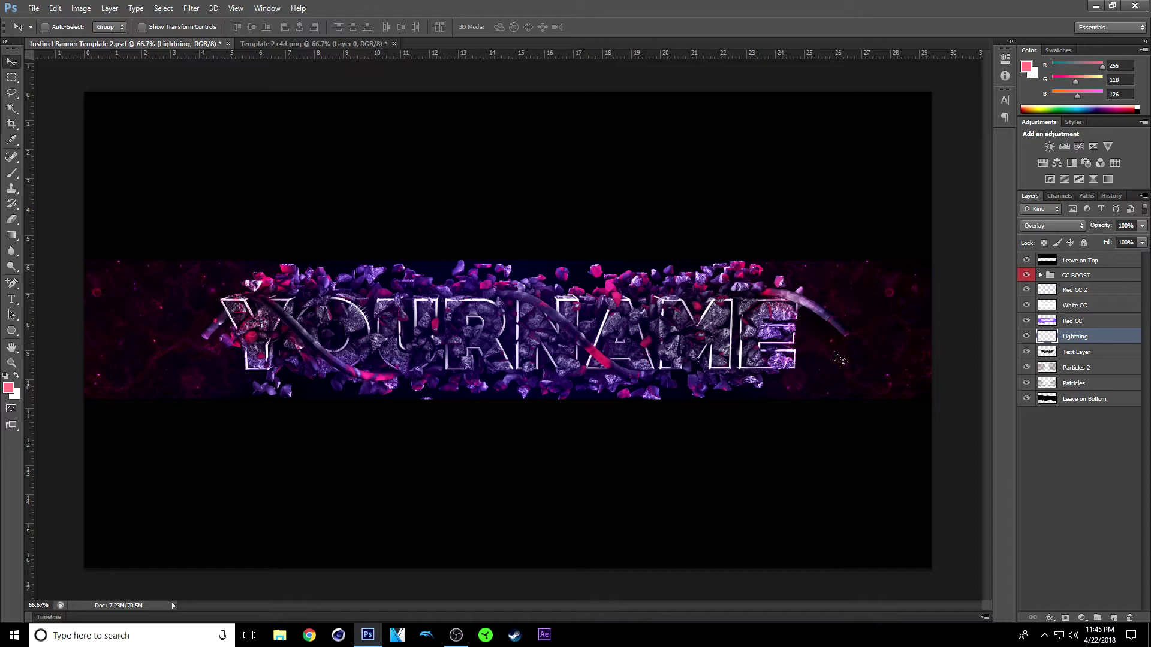
left_click(1027, 337)
left_click(1027, 338)
left_click(1026, 338)
left_click(1027, 337)
key("ctrl+u")
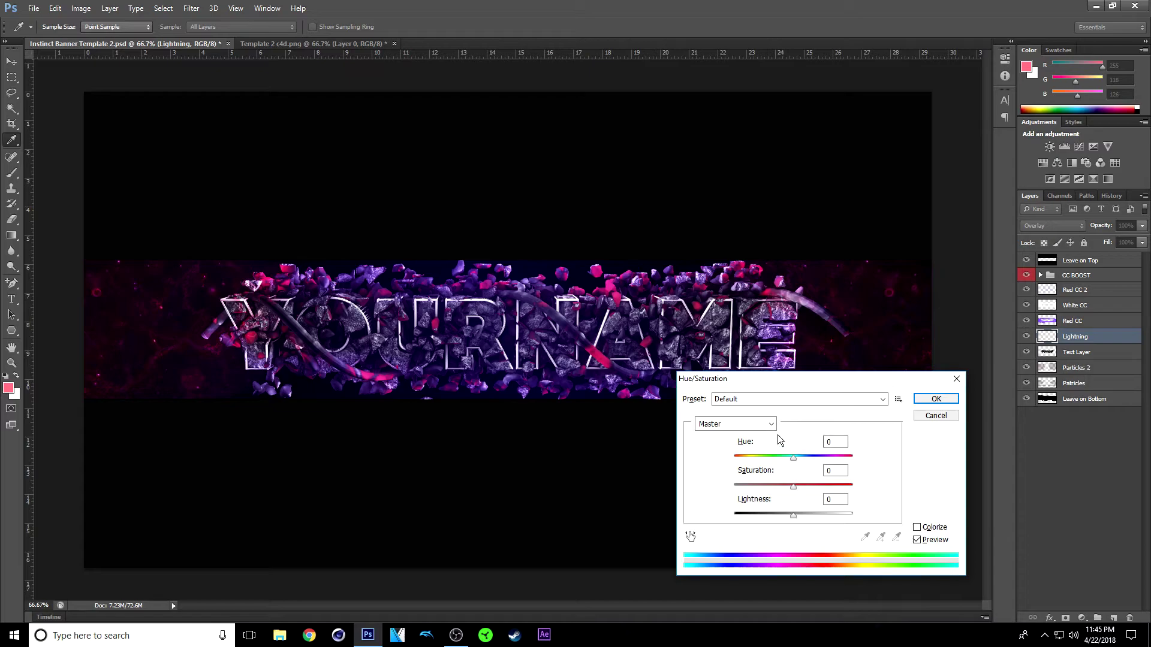
left_click_drag(797, 457, 814, 462)
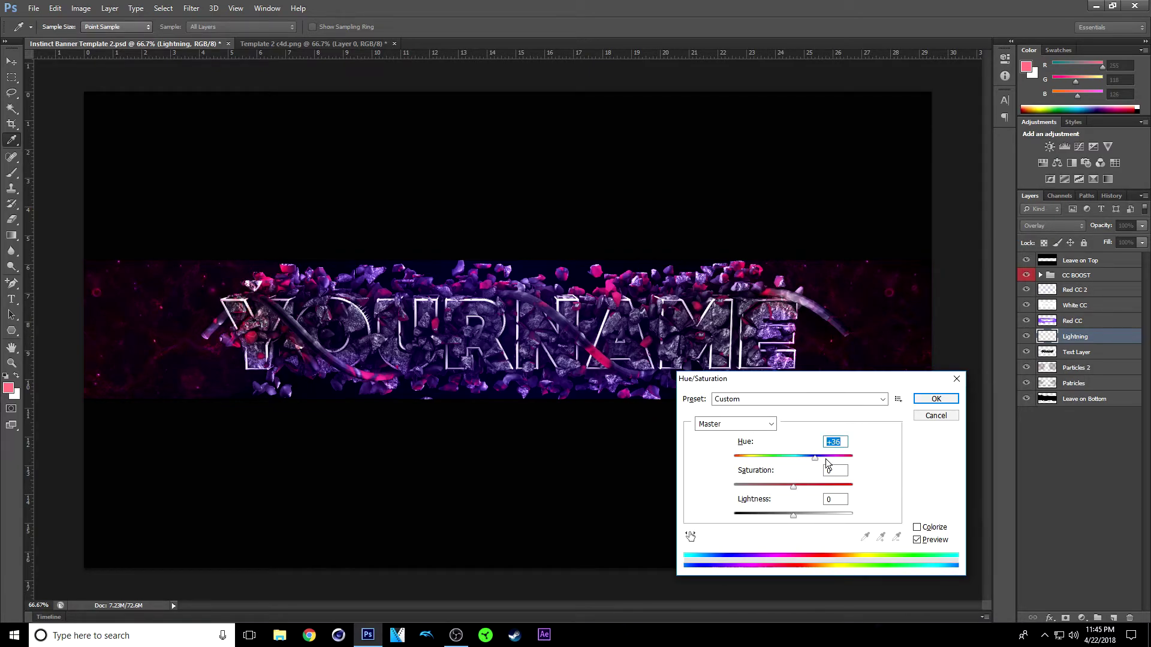
mouse_move(810, 459)
left_mouse_down()
mouse_move(762, 461)
mouse_move(787, 459)
left_mouse_up()
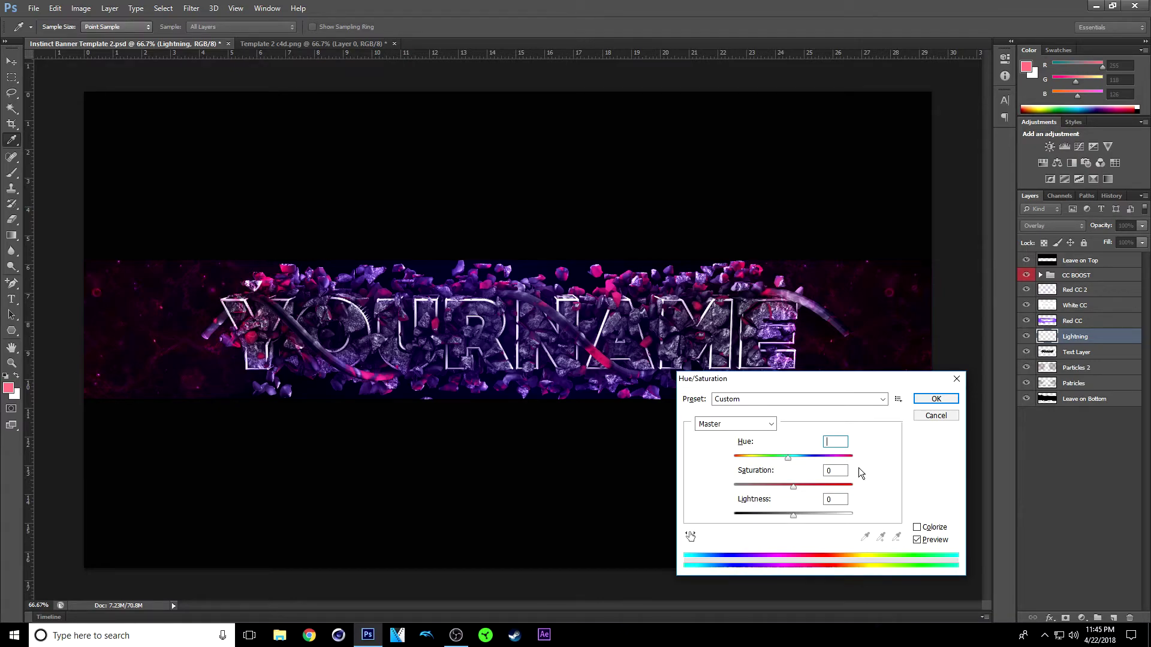
type("-98")
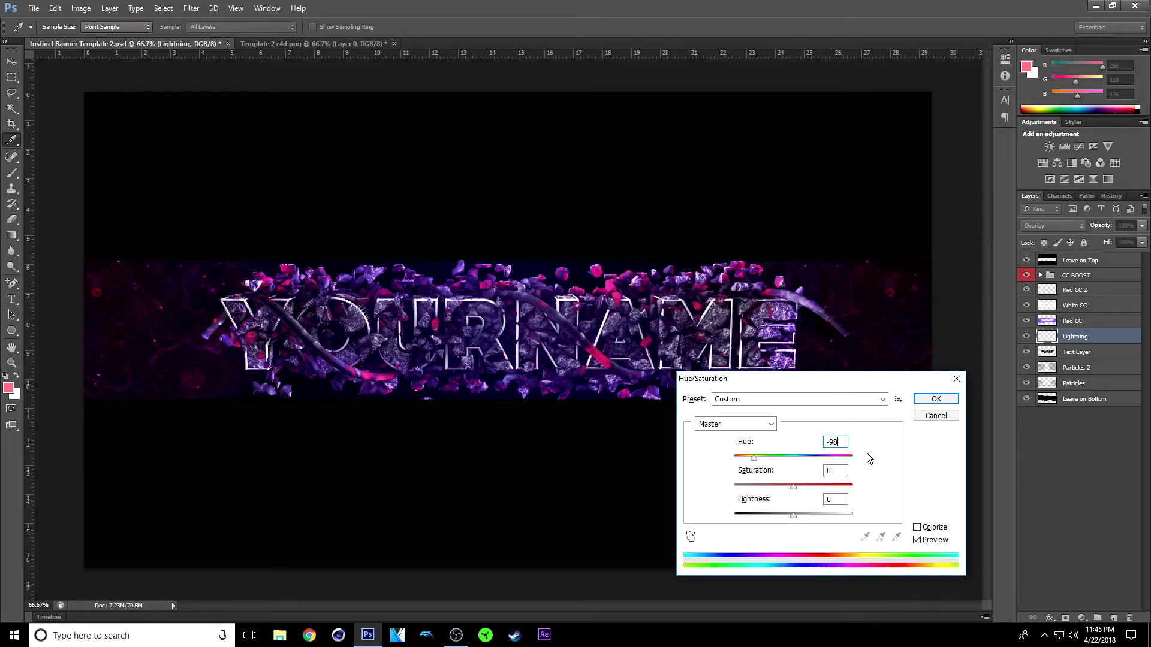
mouse_move(754, 458)
left_mouse_down()
mouse_move(781, 453)
mouse_move(755, 463)
left_mouse_up()
left_click(937, 399)
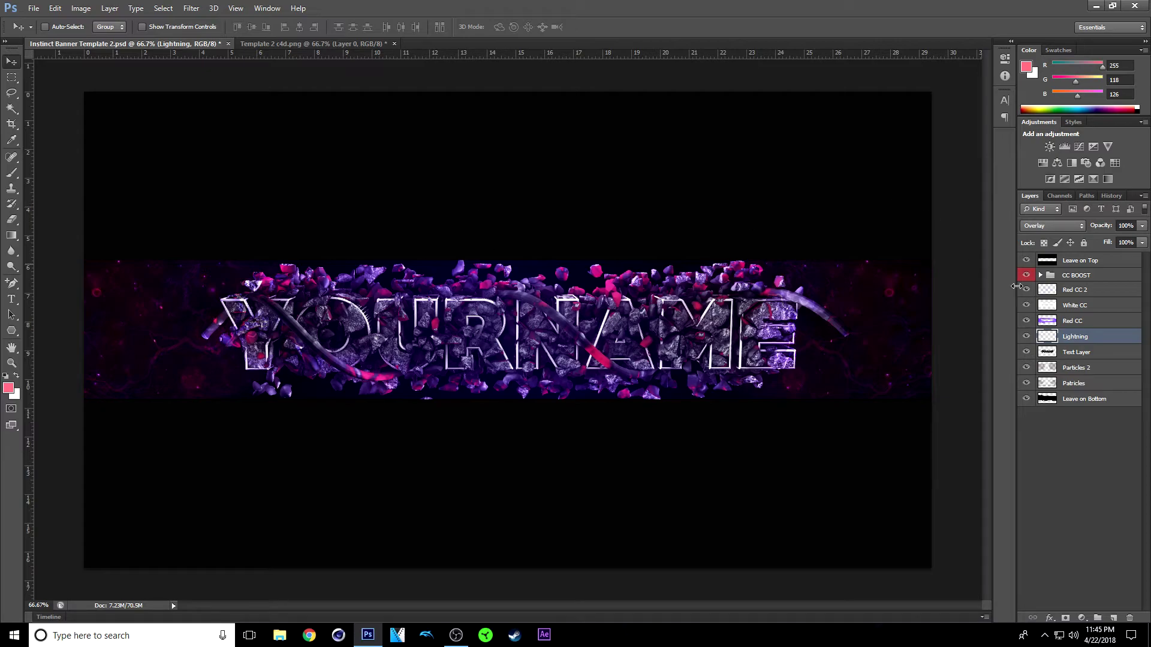
Step: Try a hue of -98 on the Text Layer with Hue/Saturation
left_click(1091, 353)
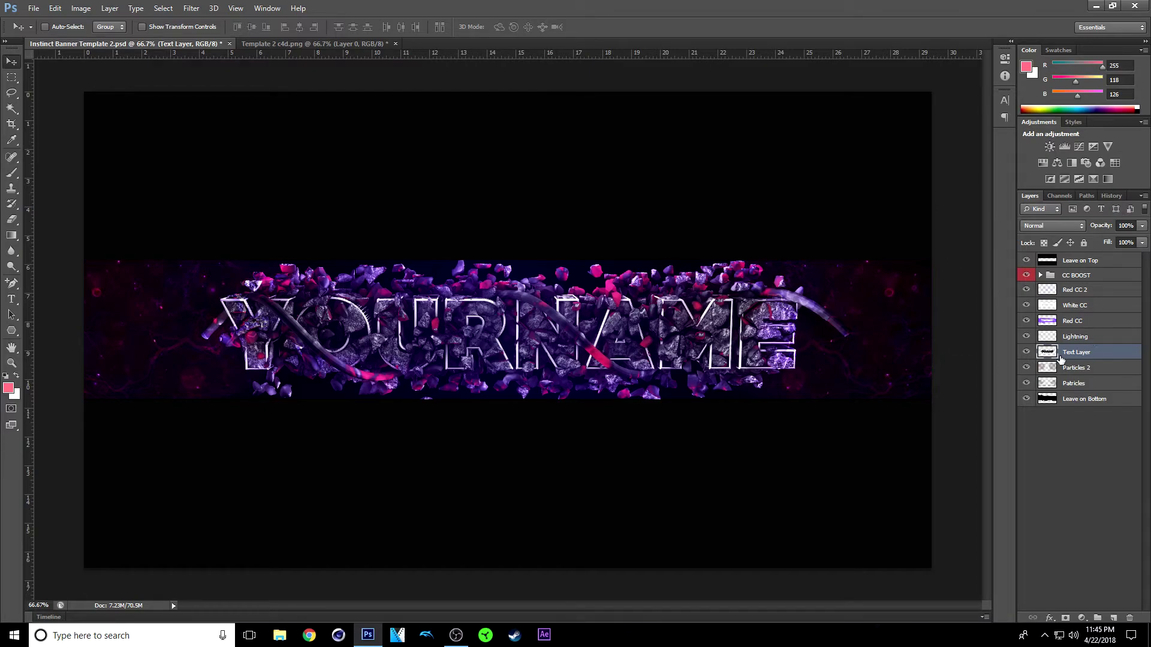
key("ctrl+u")
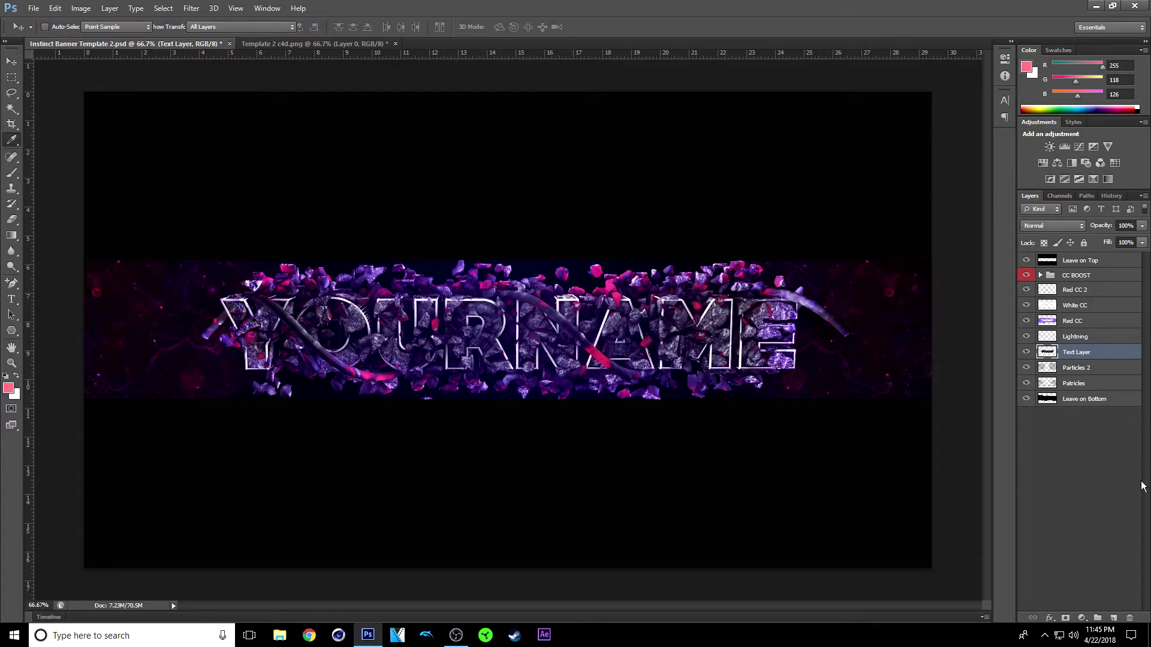
key("shift+Tab")
key("shift+Tab")
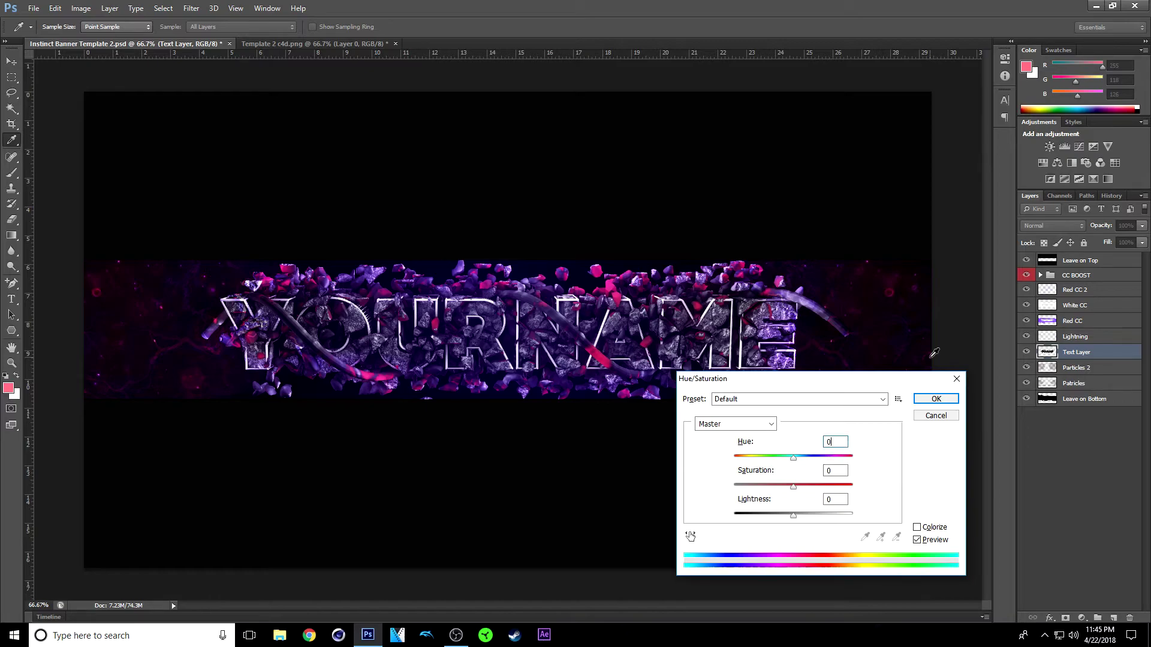
type("-98")
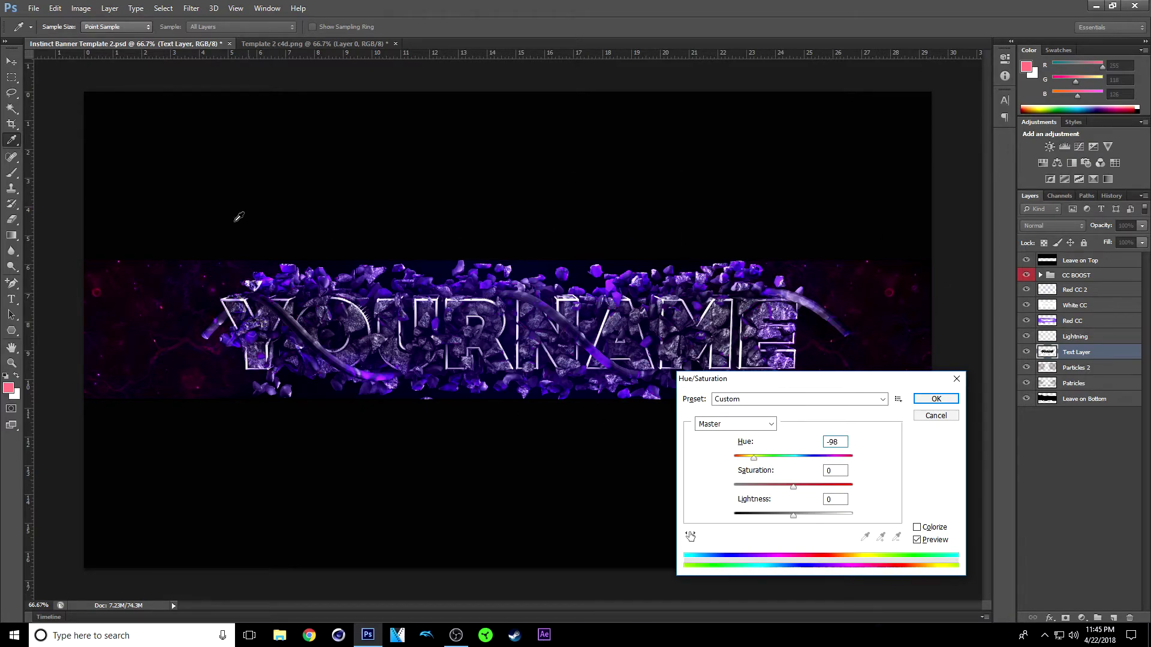
left_click(937, 399)
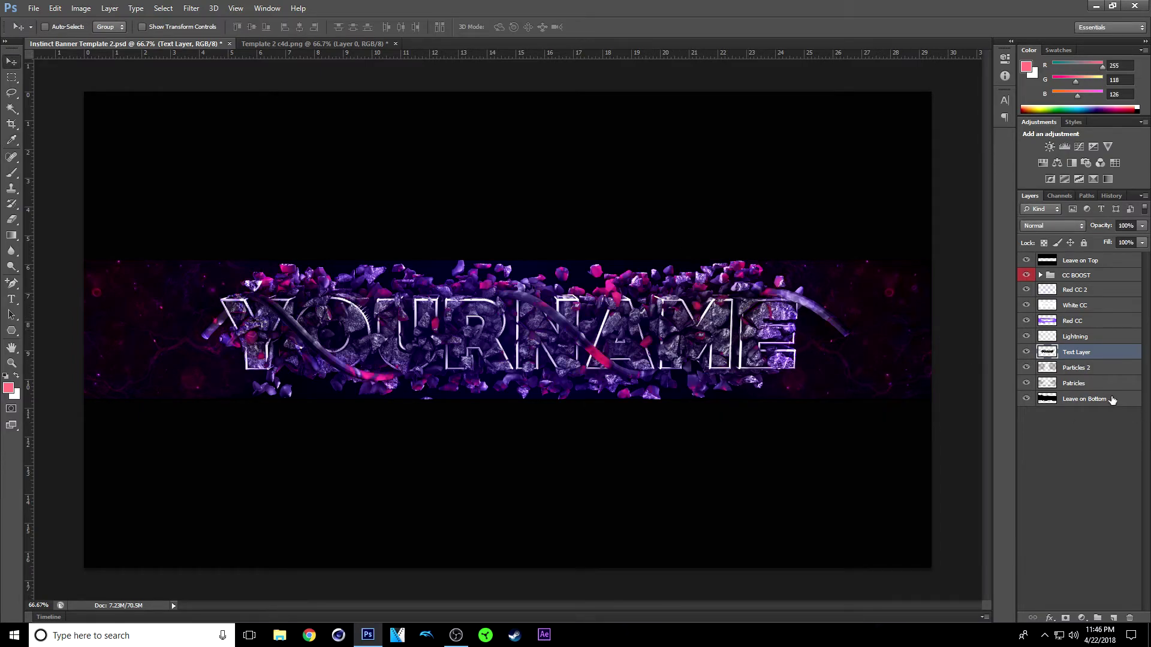
Step: Check the Particles 2 layer on and off, then set its hue to -98 with Hue/Saturation
left_click(1086, 370)
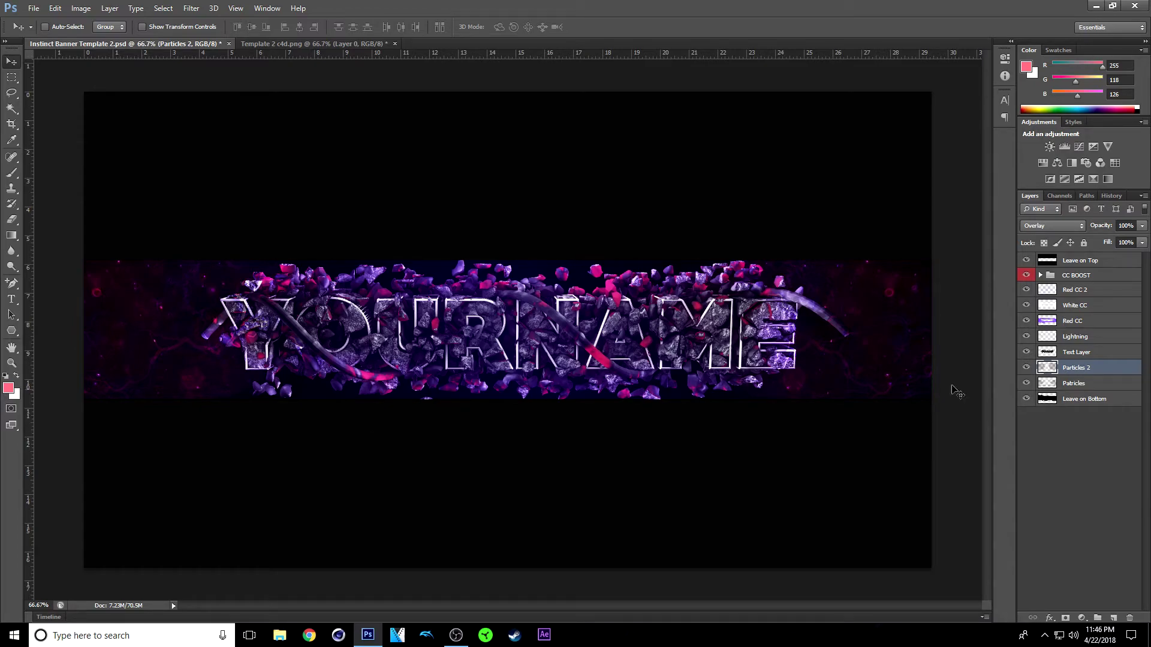
left_click(1025, 367)
left_click(1025, 368)
key("ctrl+u")
left_click(836, 441)
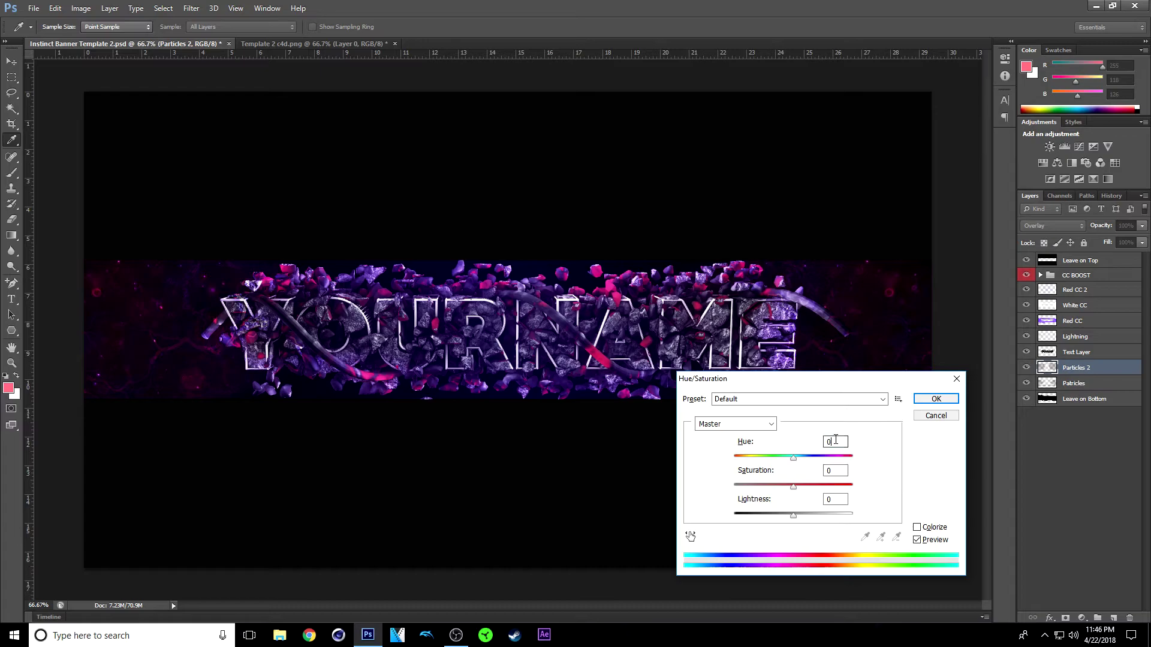
type("-98")
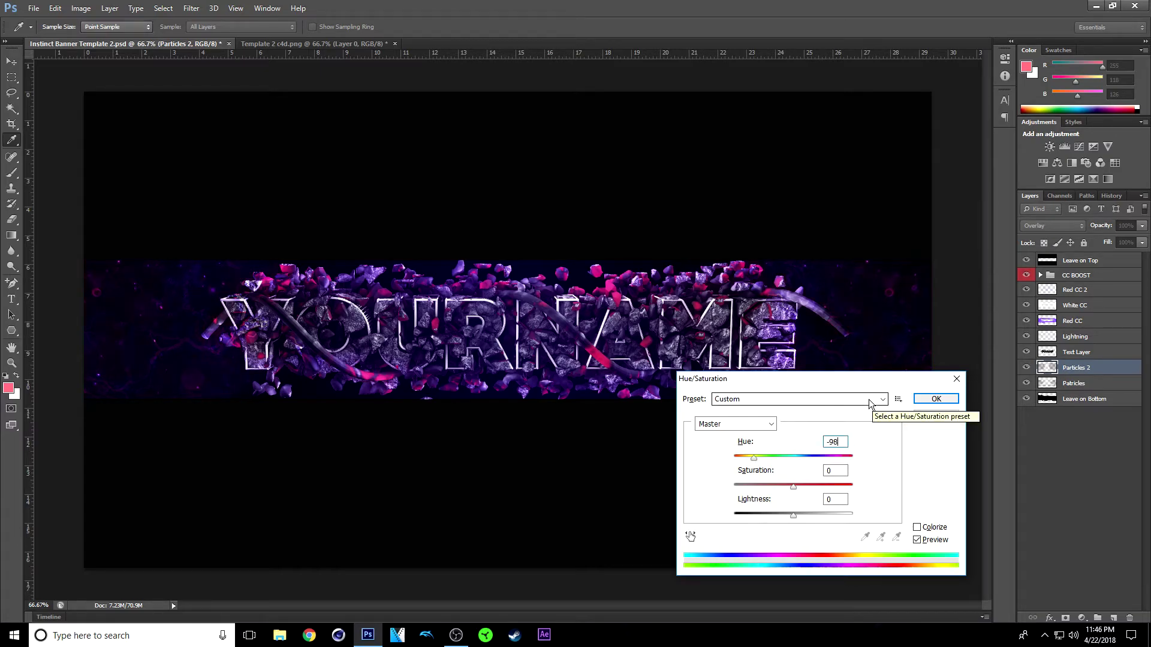
left_click(921, 400)
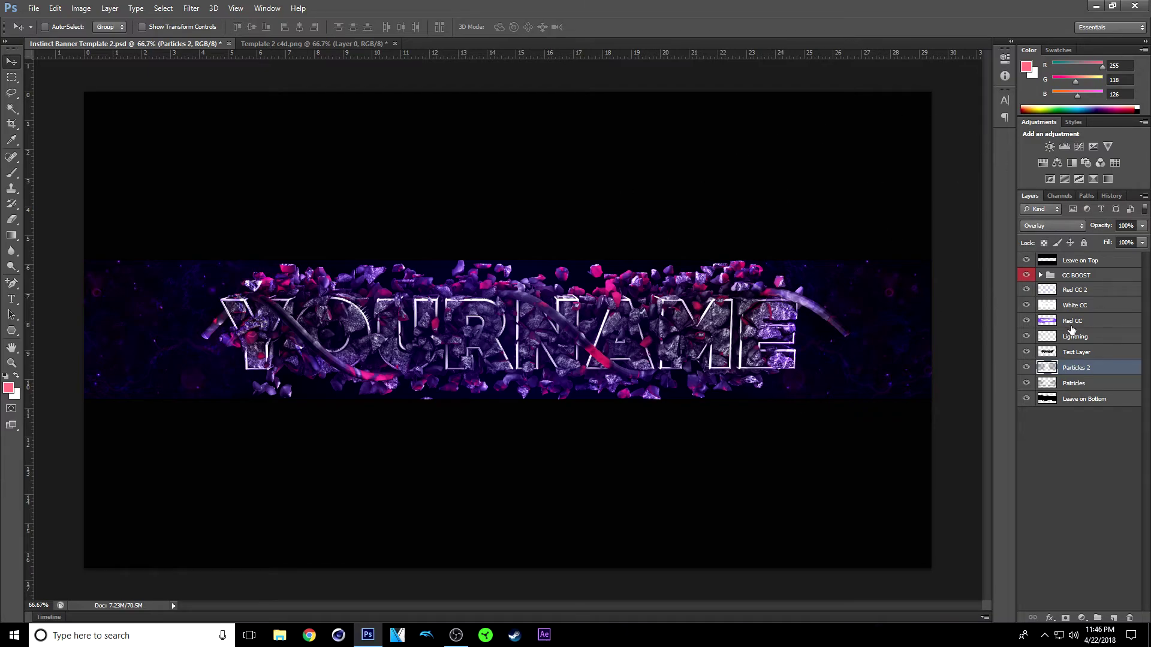
Step: Shift the hue of the Patricles layer from red to blue with Hue/Saturation
left_click(1094, 384)
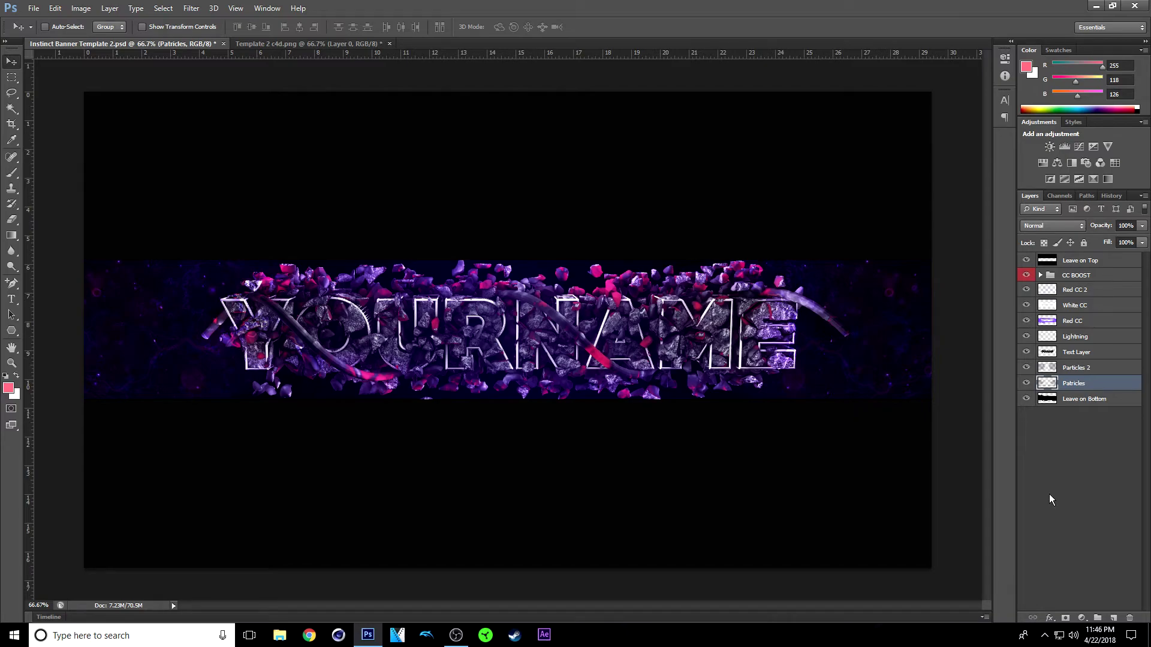
key("ctrl+u")
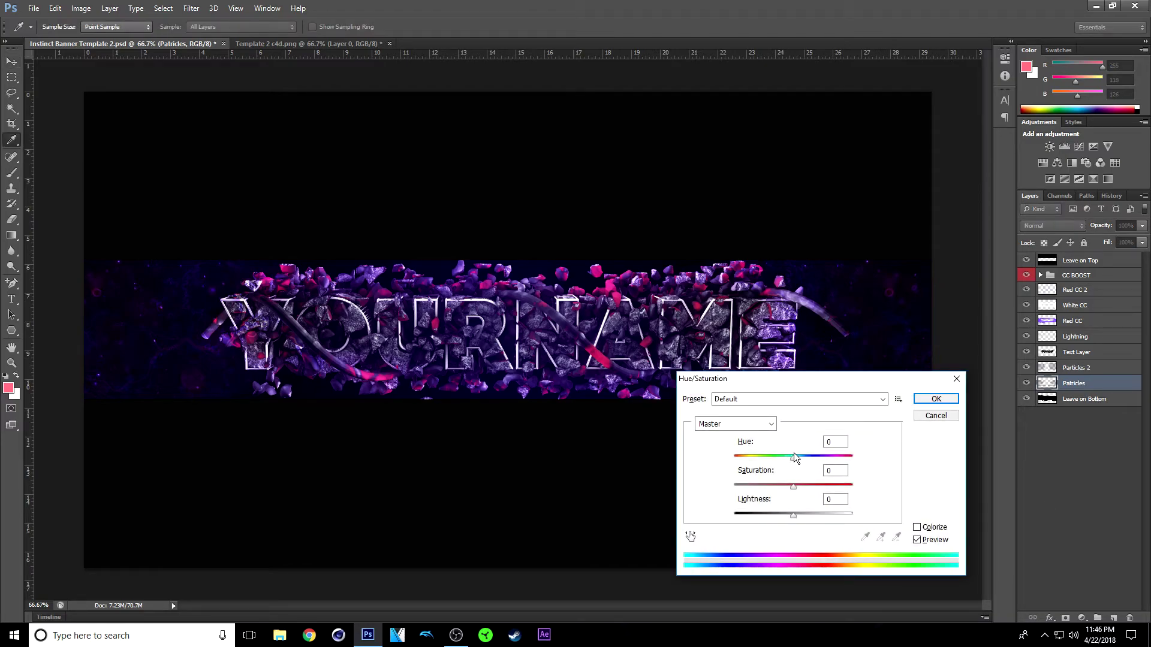
left_click(833, 443)
type("-30")
left_click(935, 398)
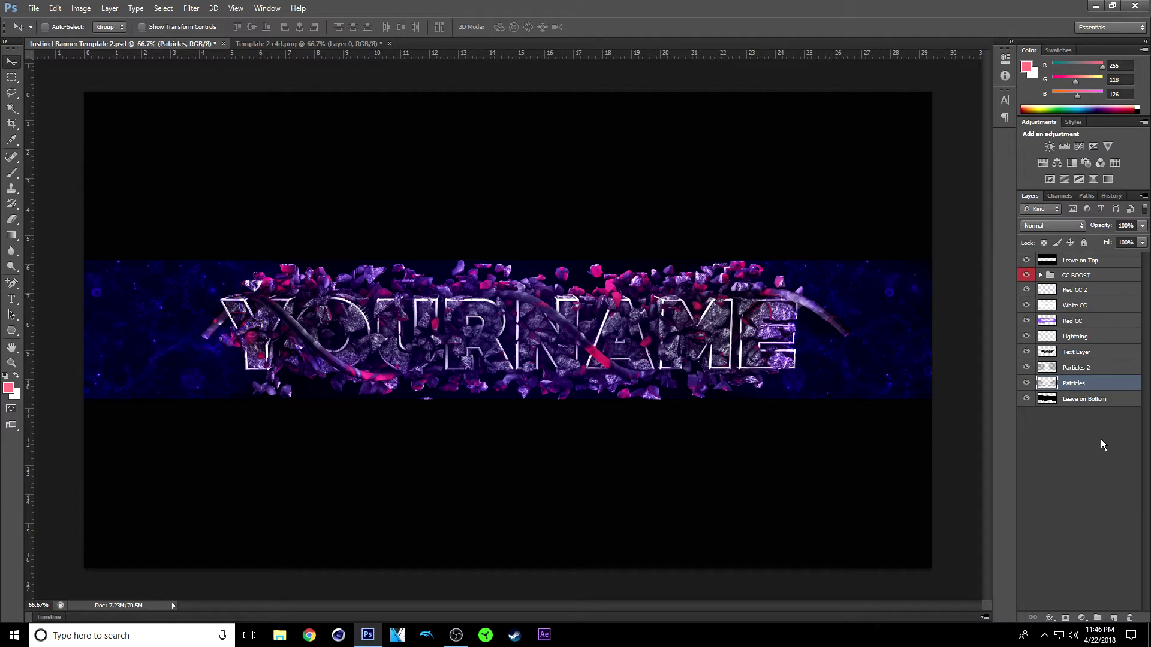
Step: Go through the recolored layers and duplicate the Text Layer
left_click(1100, 296)
left_click(1099, 306)
left_click(1100, 321)
left_click(1100, 354)
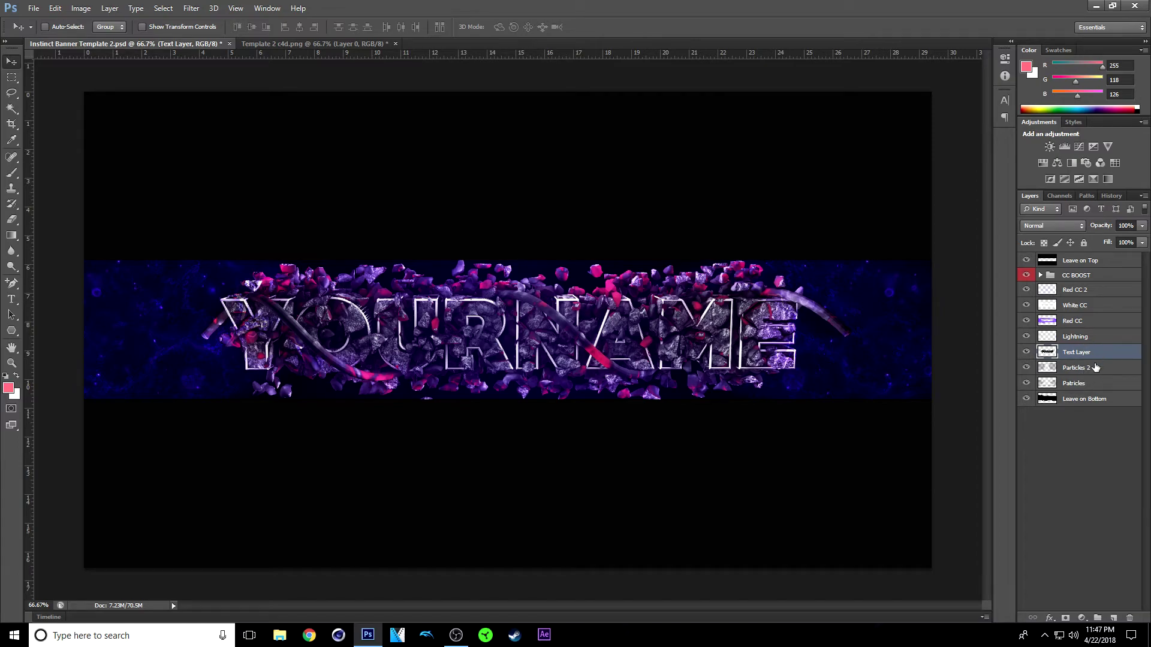
left_click(1095, 368)
left_click(1103, 352)
key("ctrl+j")
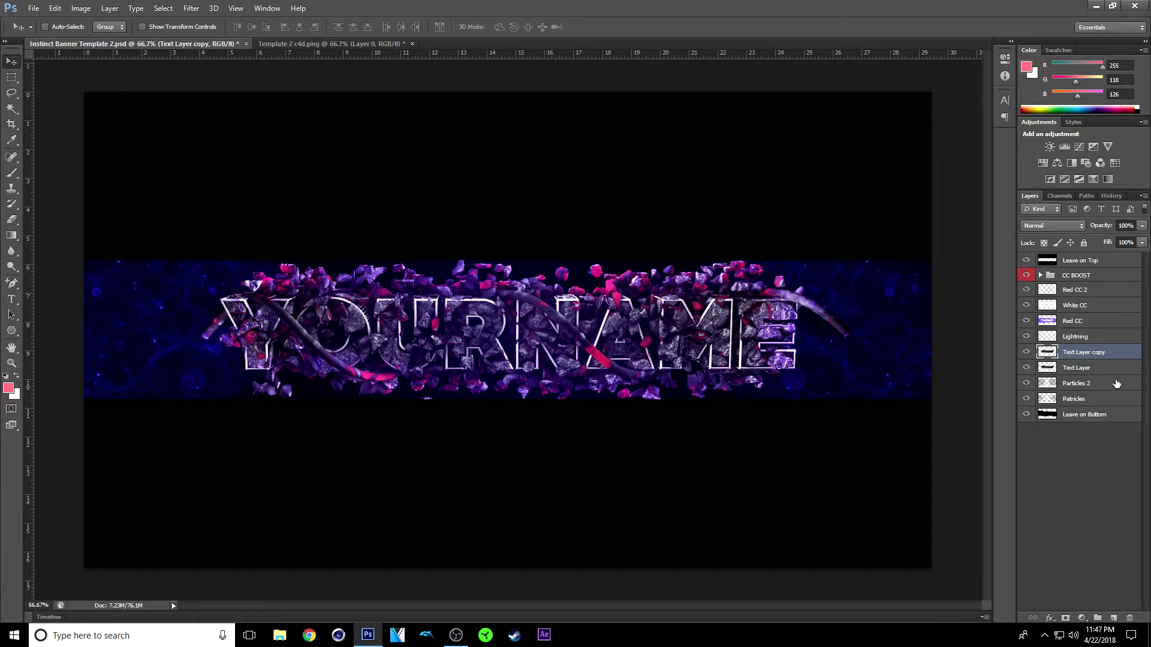
Step: Apply the Glowing Edges filter to Text Layer copy with edge width 2, edge brightness 6 and smoothness 5
left_click(1106, 371)
left_click(1109, 351)
left_click(1095, 363)
left_click(1097, 355)
left_click(1099, 367)
left_click(1107, 356)
left_click(191, 8)
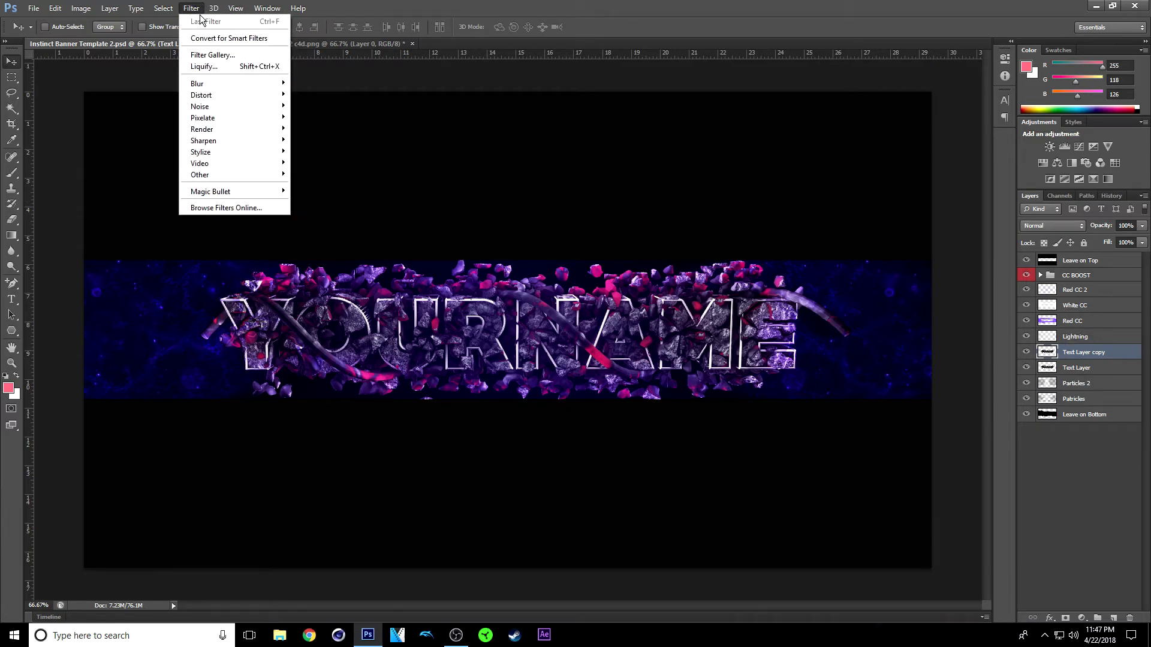
left_click(209, 55)
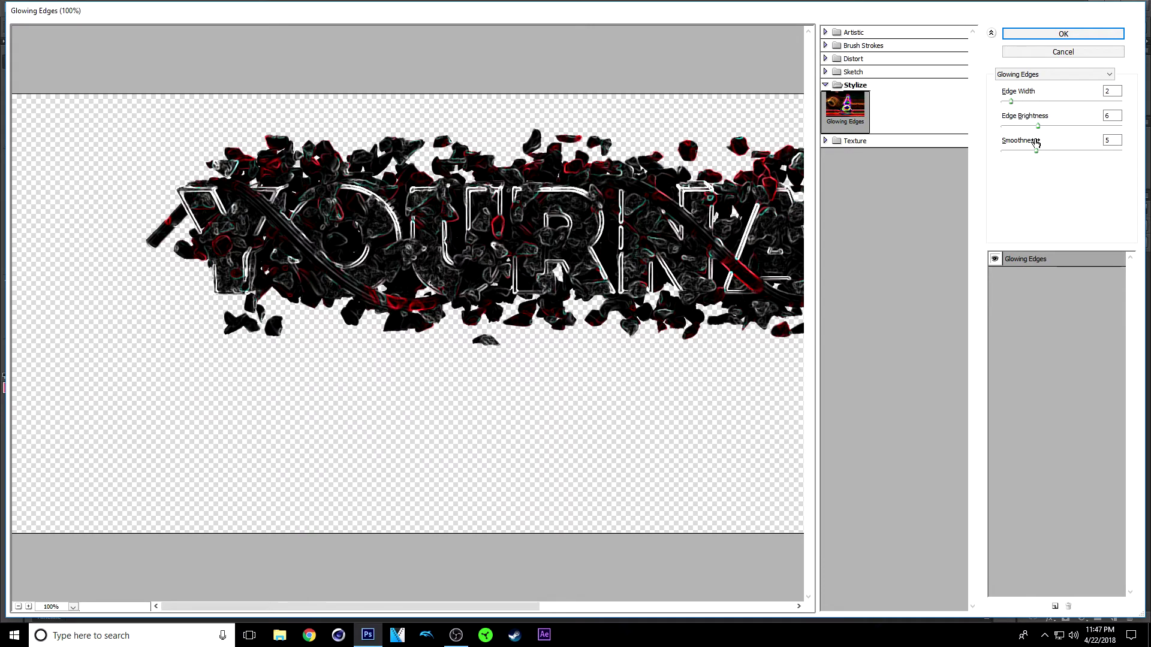
left_click(1062, 33)
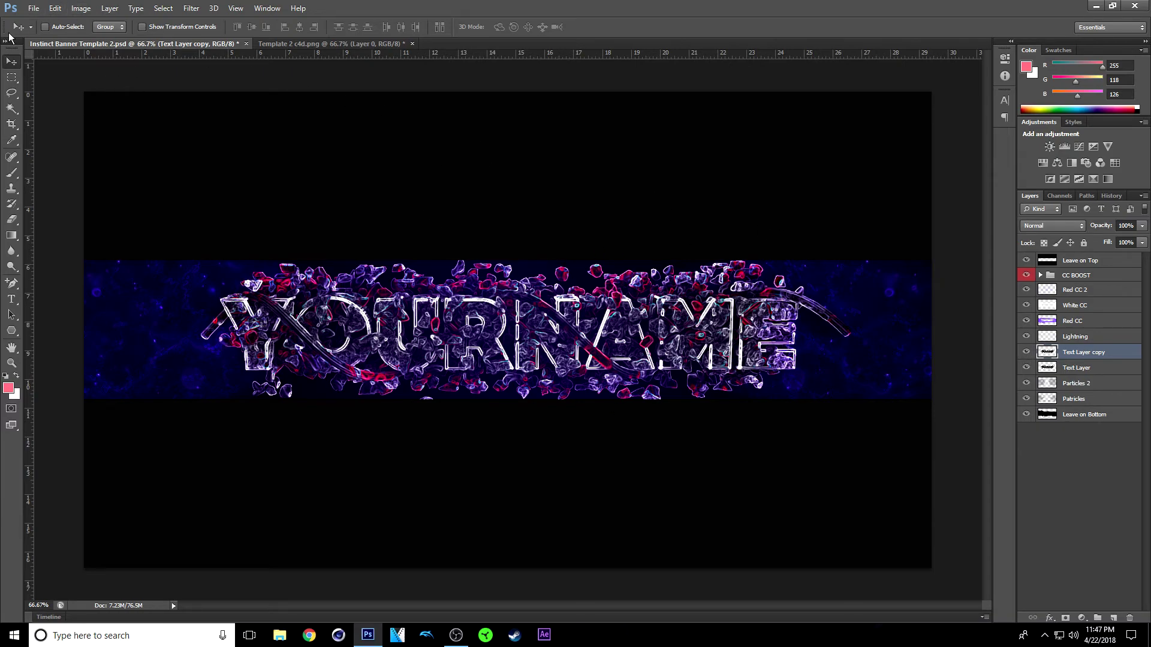
Step: Lower the opacity of Text Layer copy to 35%
left_click(1142, 226)
left_click_drag(1115, 241, 1111, 241)
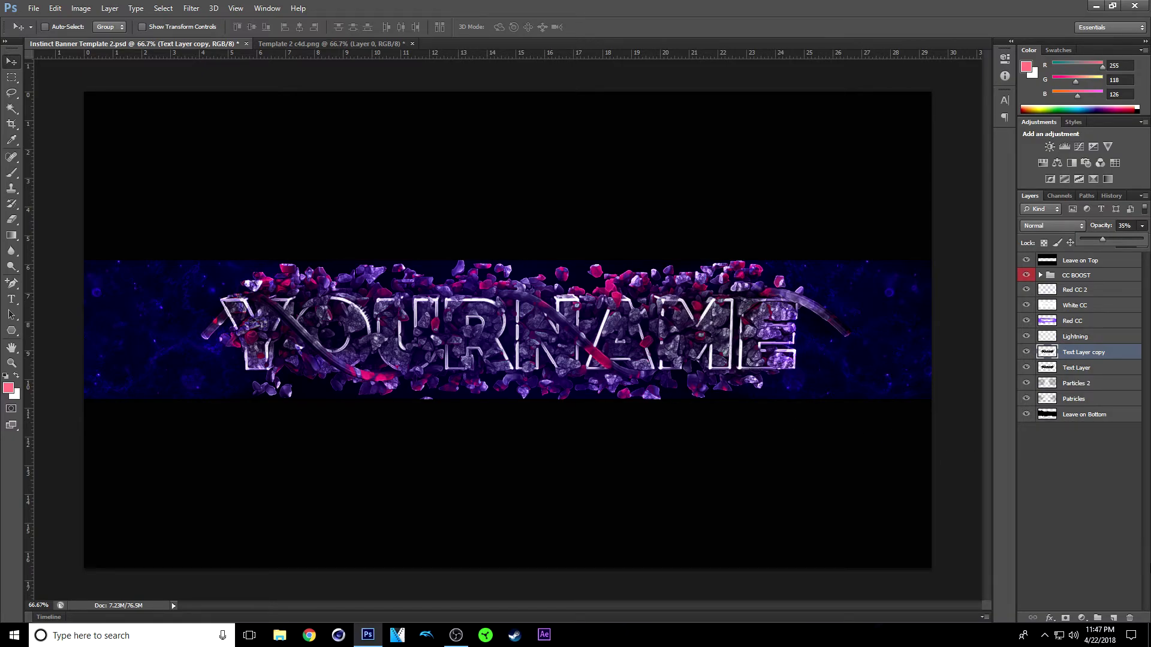
left_click(1078, 492)
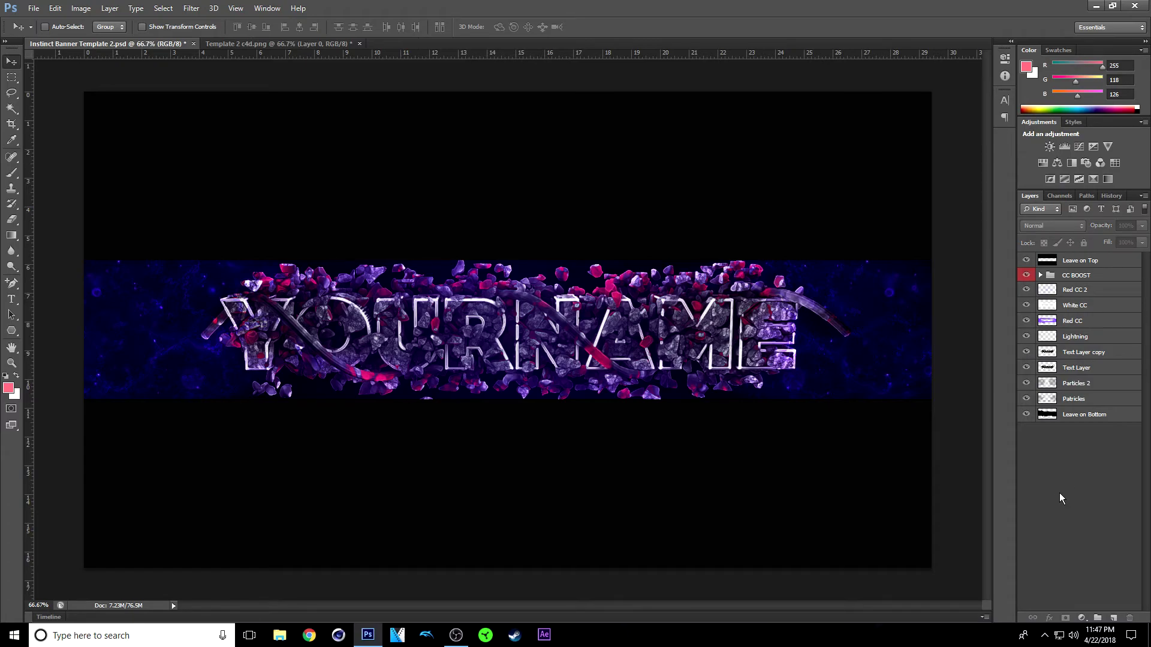
Step: Raise the opacity of Text Layer copy to 50%
left_click(1106, 383)
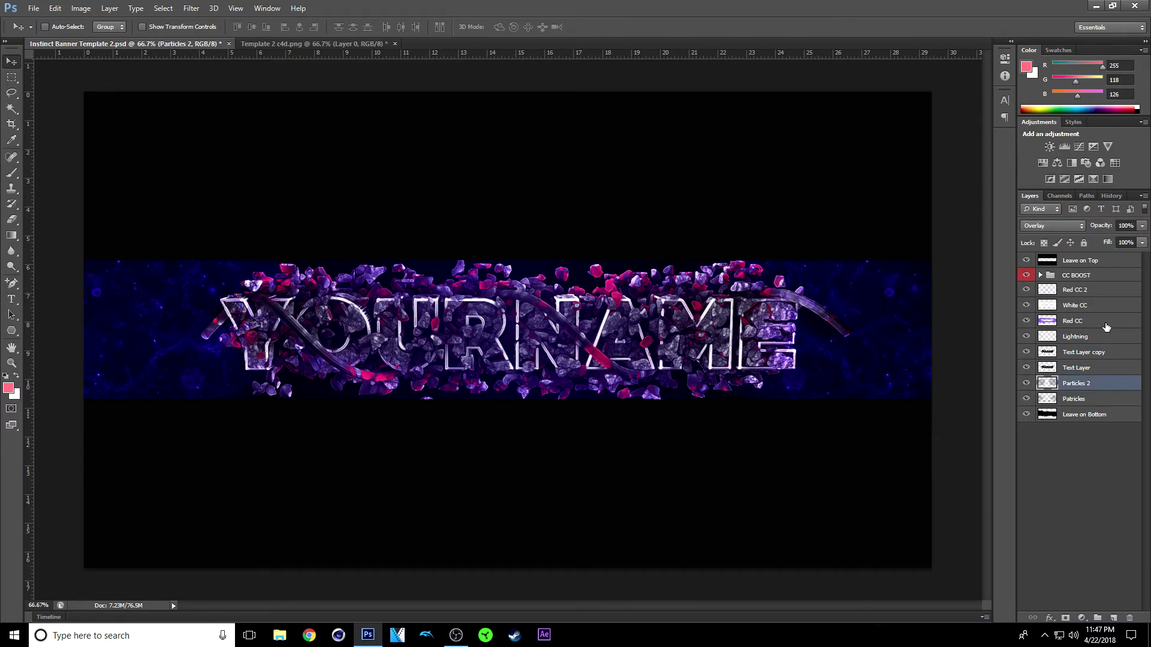
left_click(1142, 225)
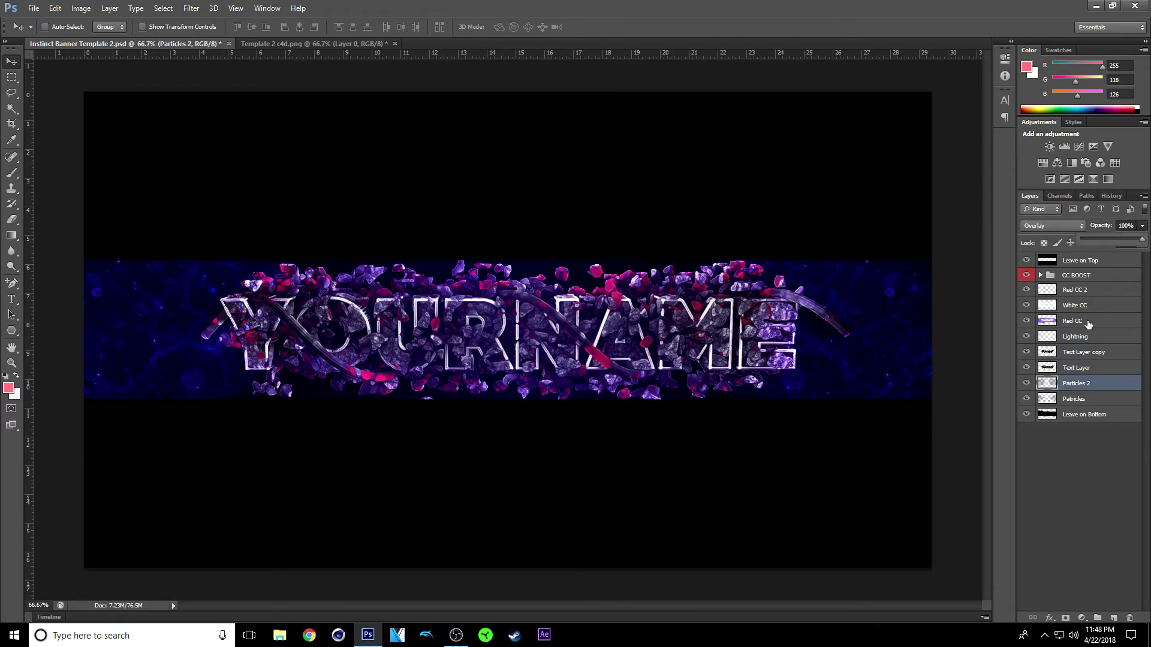
left_click(1100, 358)
left_click(1100, 357)
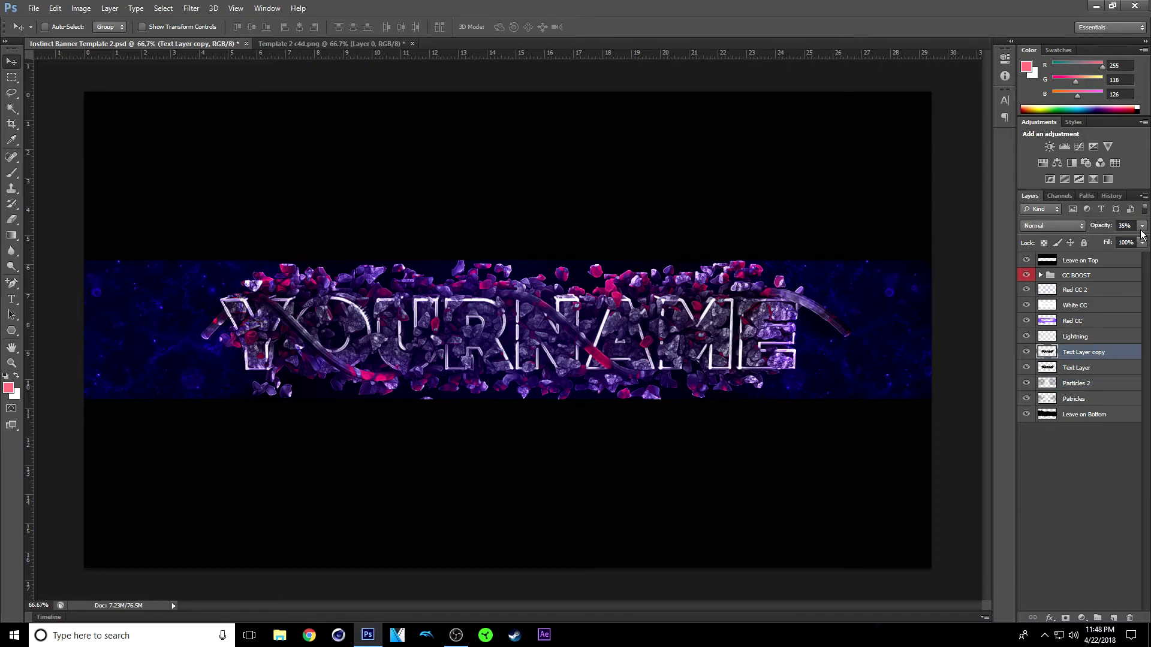
left_click_drag(1105, 243, 1111, 244)
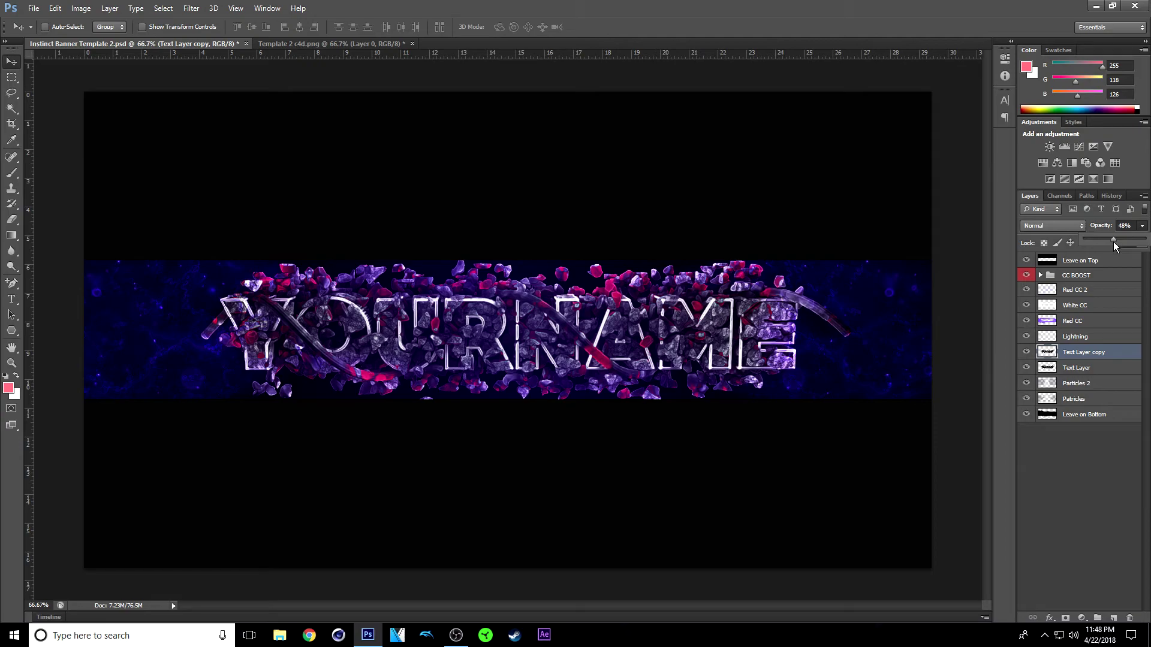
Step: Try Screen blending on Text Layer copy, then settle on Overlay at about 30% opacity
left_click(1053, 224)
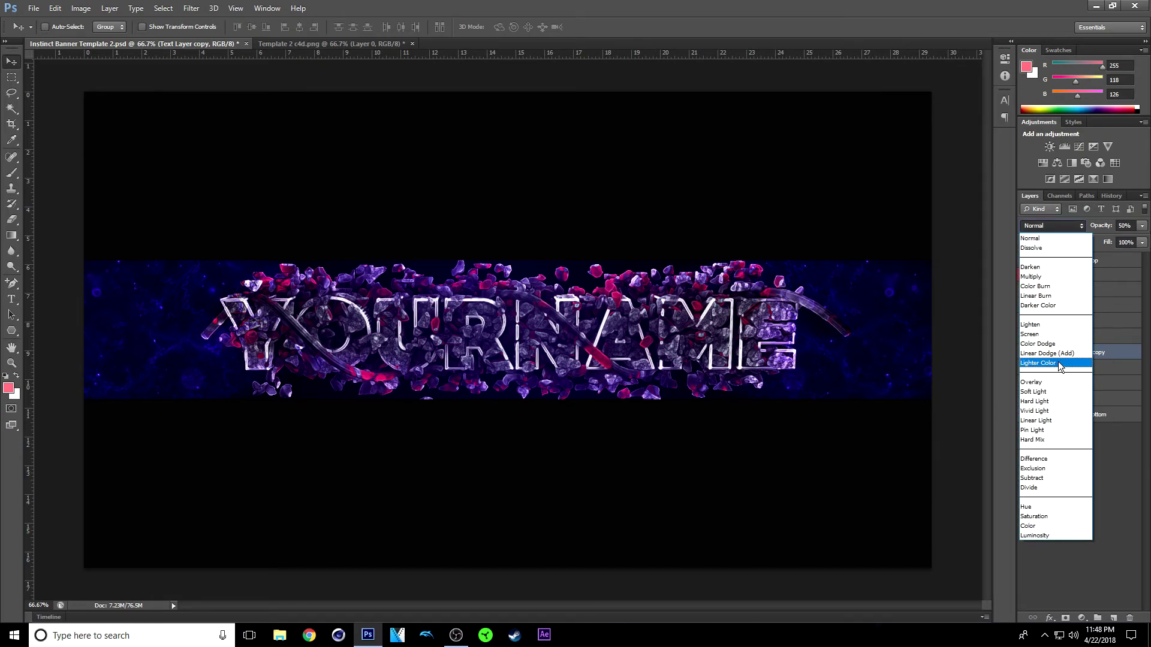
left_click(1045, 382)
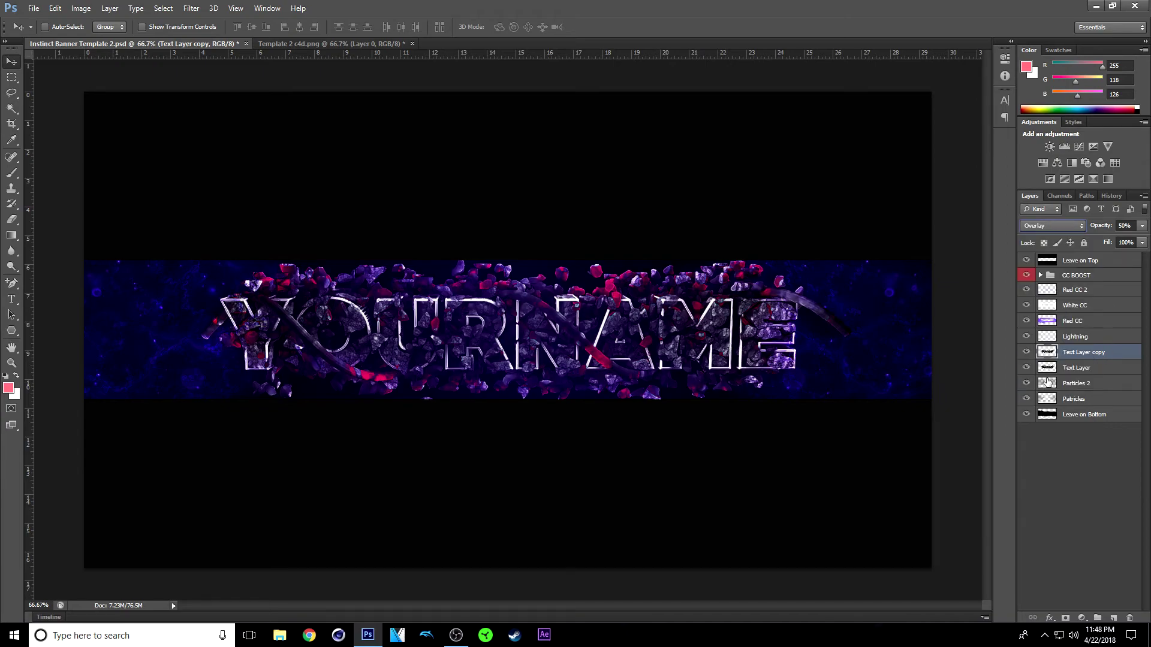
left_click(1044, 226)
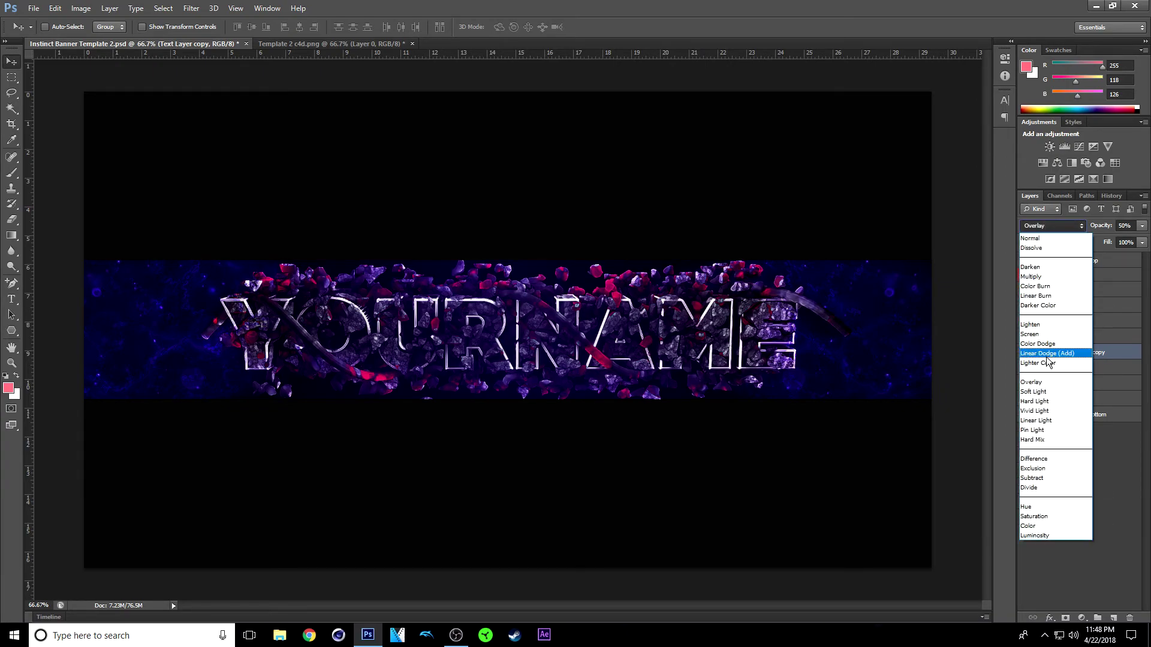
left_click(1055, 326)
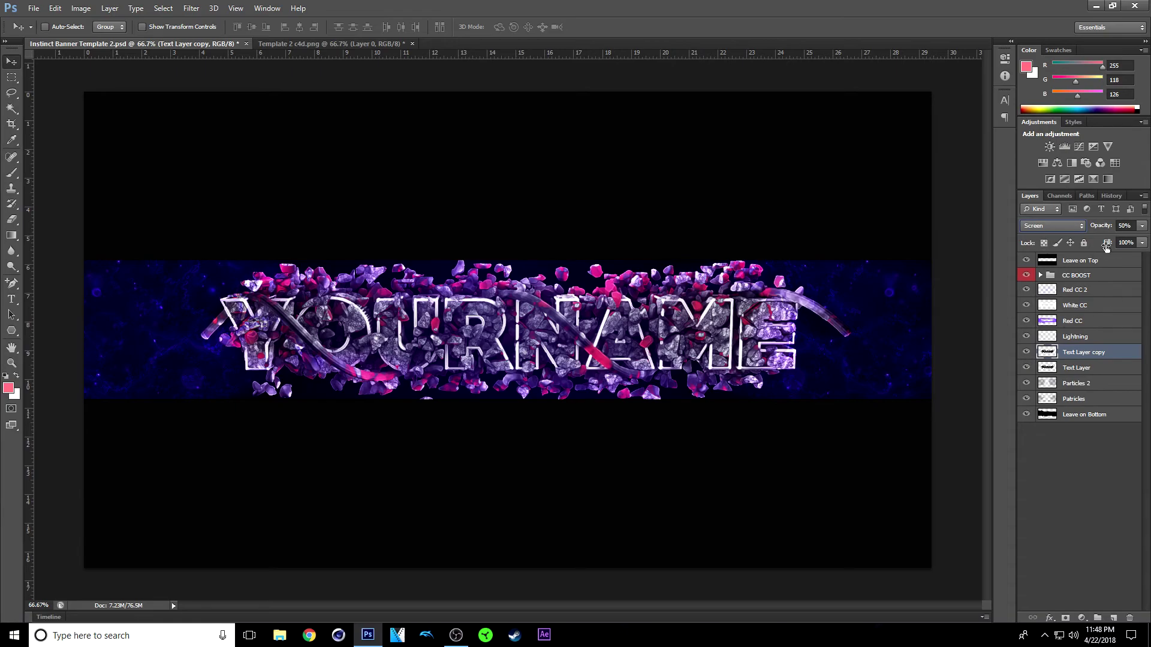
left_click(1070, 227)
left_click(1042, 378)
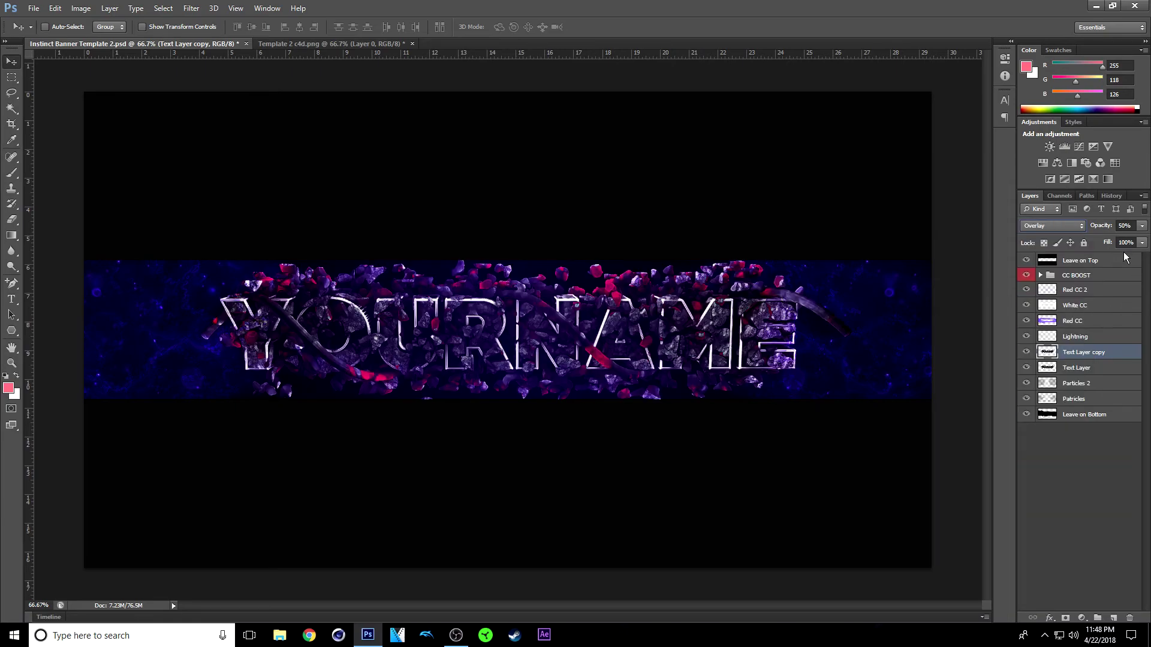
left_click(1142, 227)
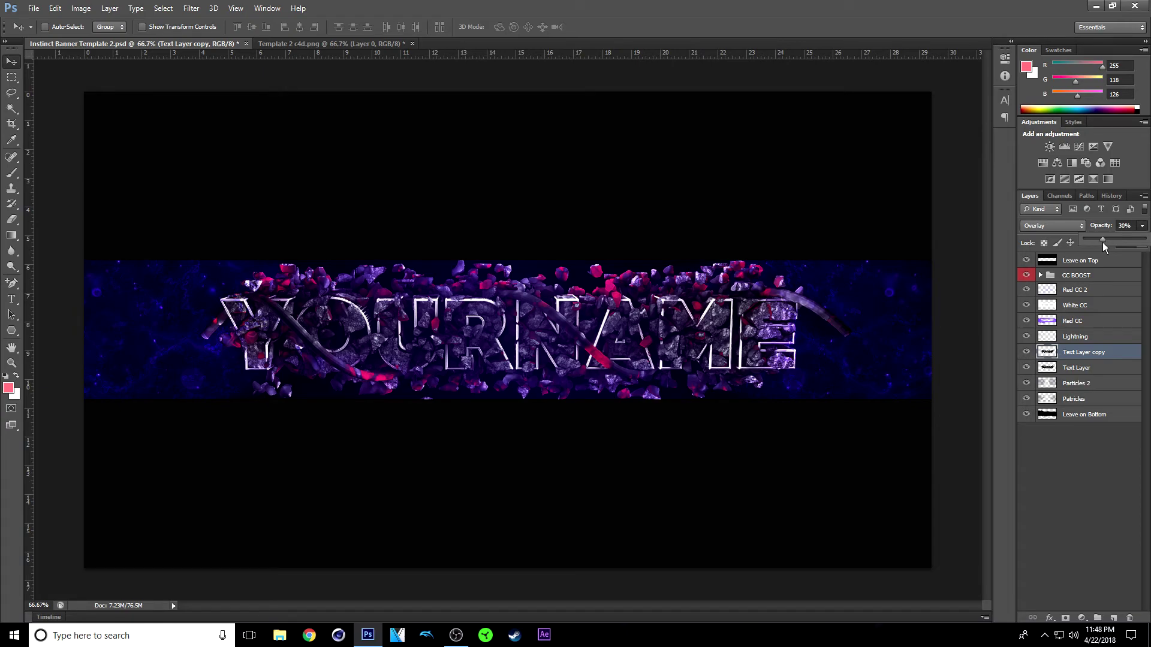
left_click(1021, 497)
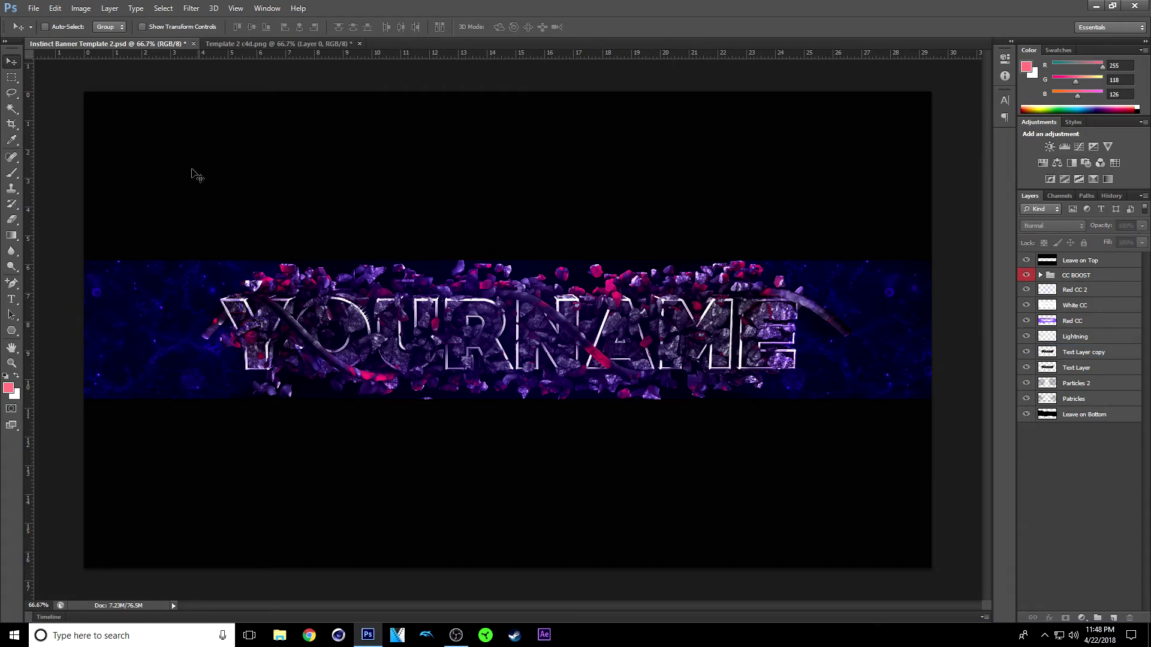
Step: Compare the banner with Text Layer copy hidden and shown
left_click(1026, 352)
left_click(1026, 352)
left_click(1026, 352)
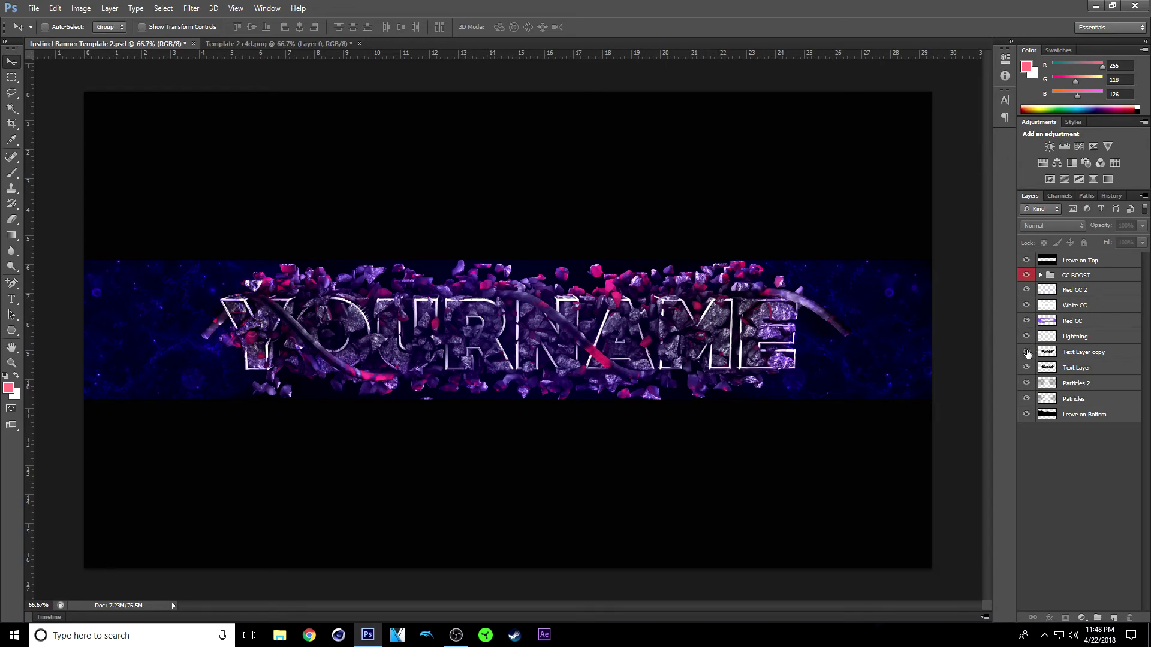
left_click(1026, 352)
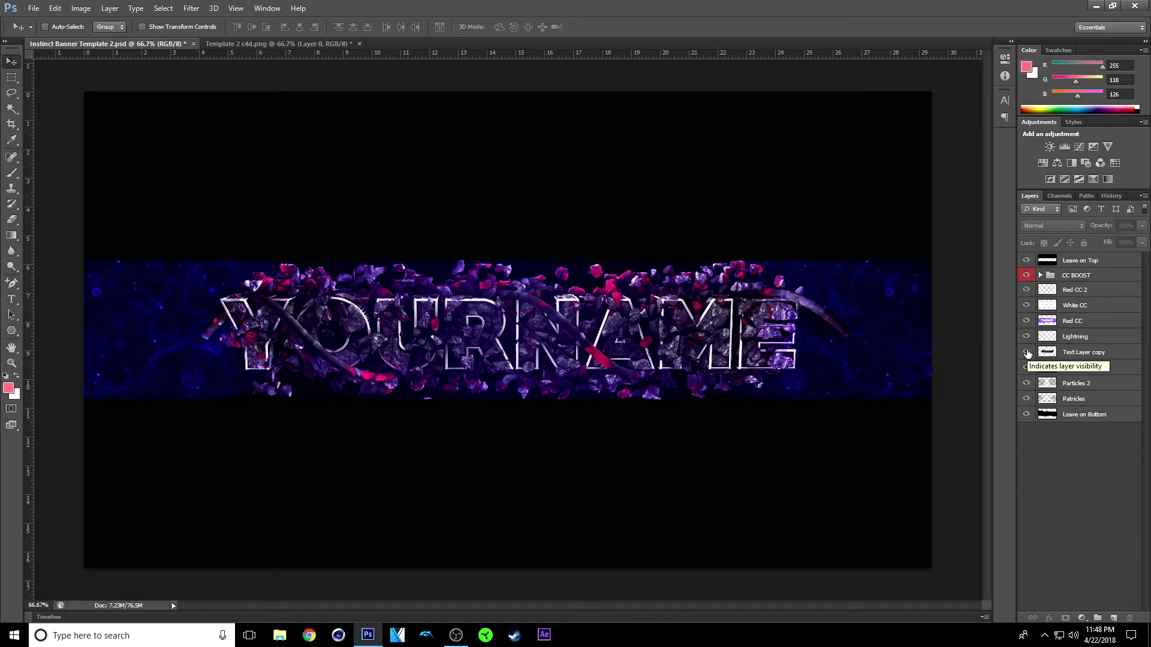
left_click(1026, 352)
left_click(1026, 353)
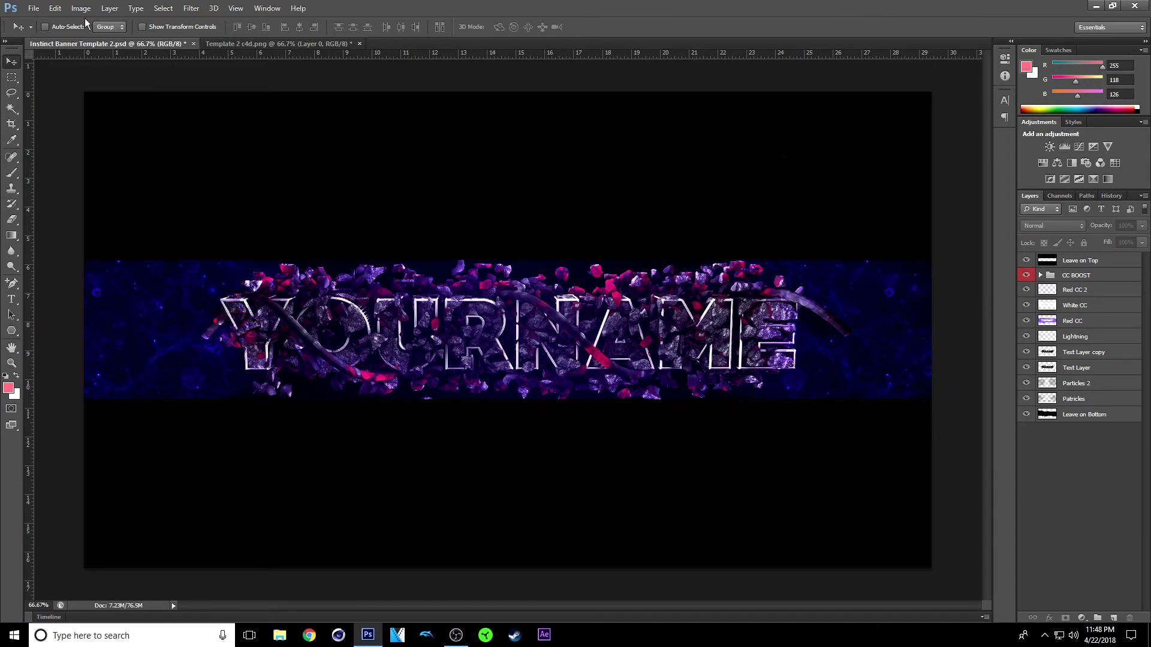
Step: Start saving the banner under a new file in the Pictures folder, using PNG format
left_click(34, 8)
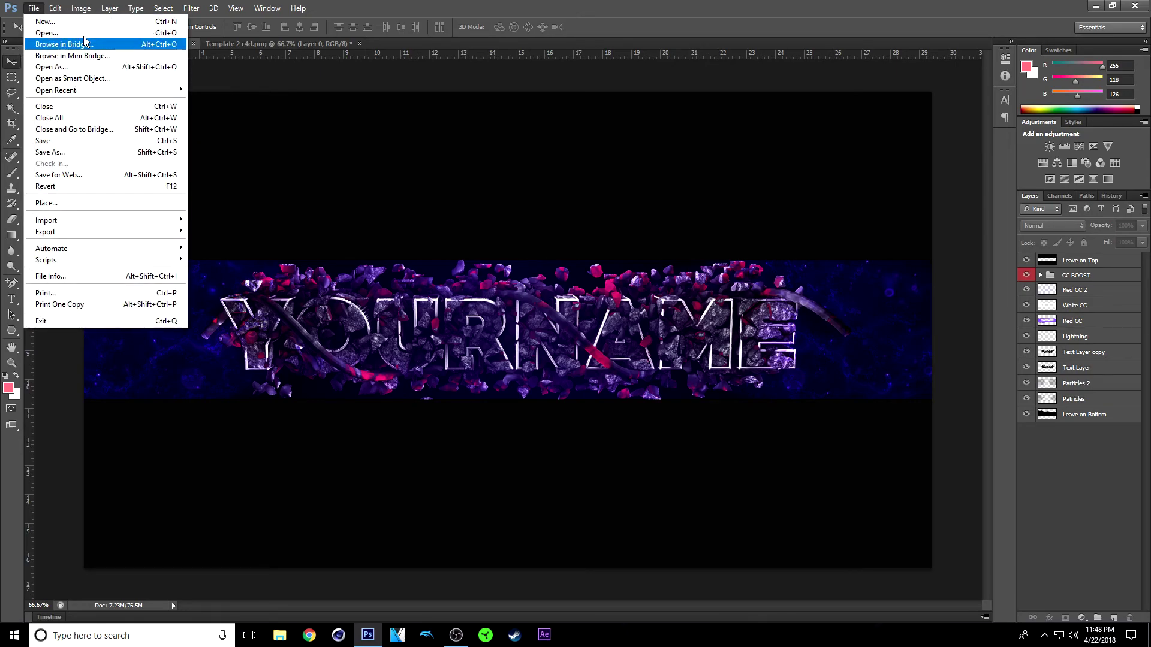
left_click(77, 152)
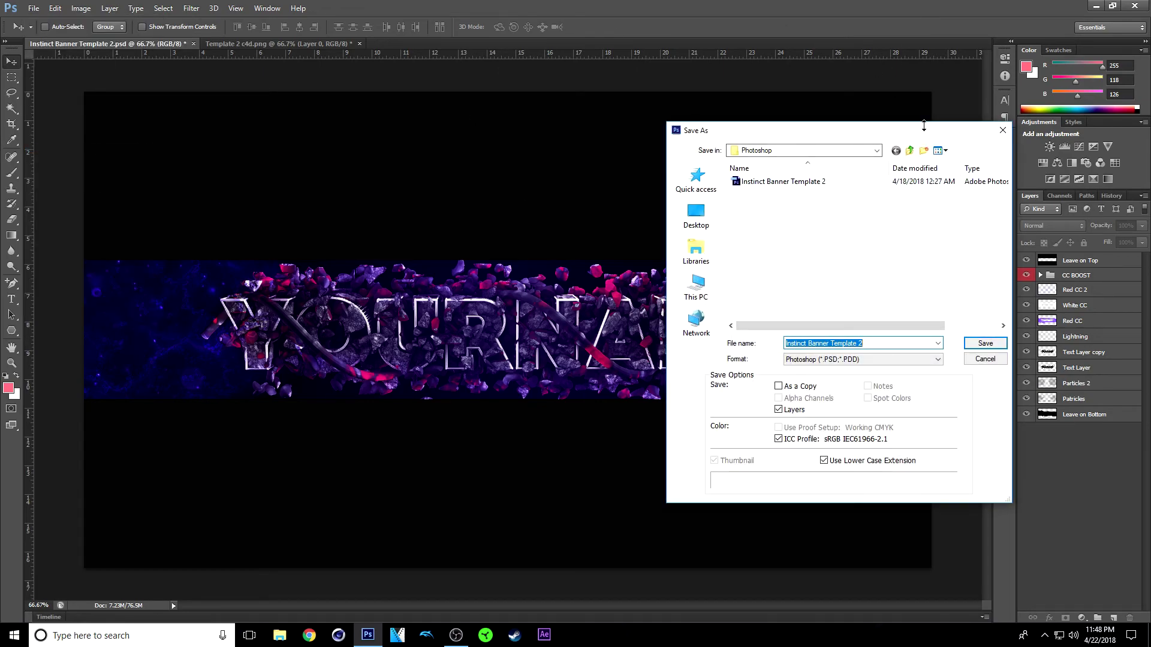
left_click(876, 151)
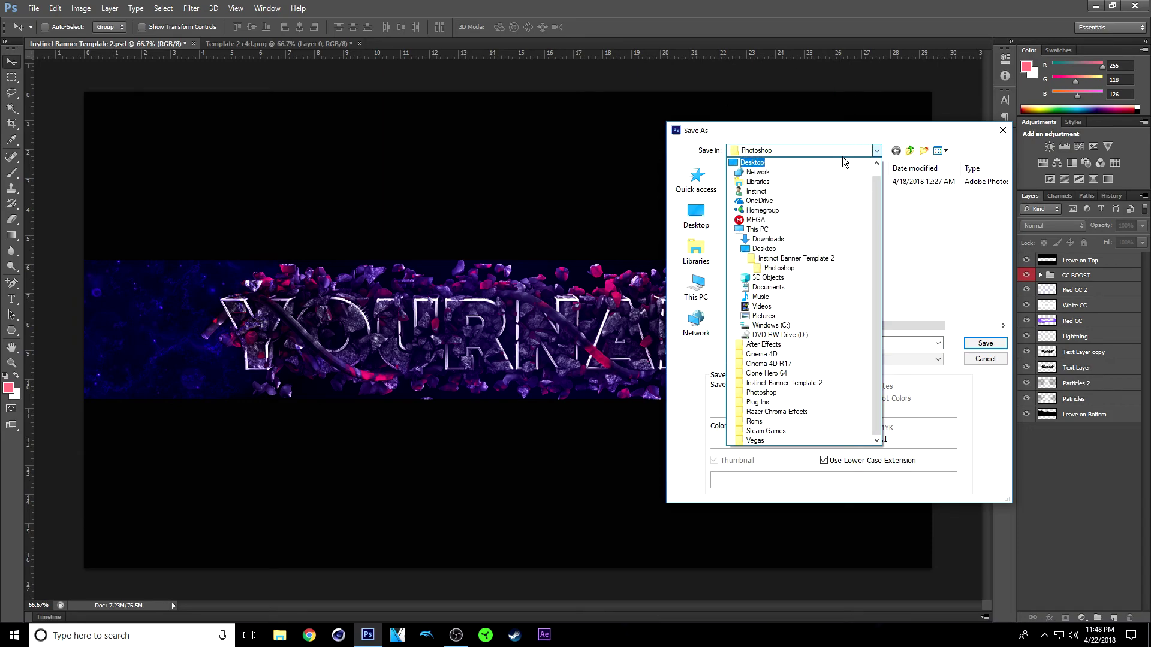
left_click(761, 316)
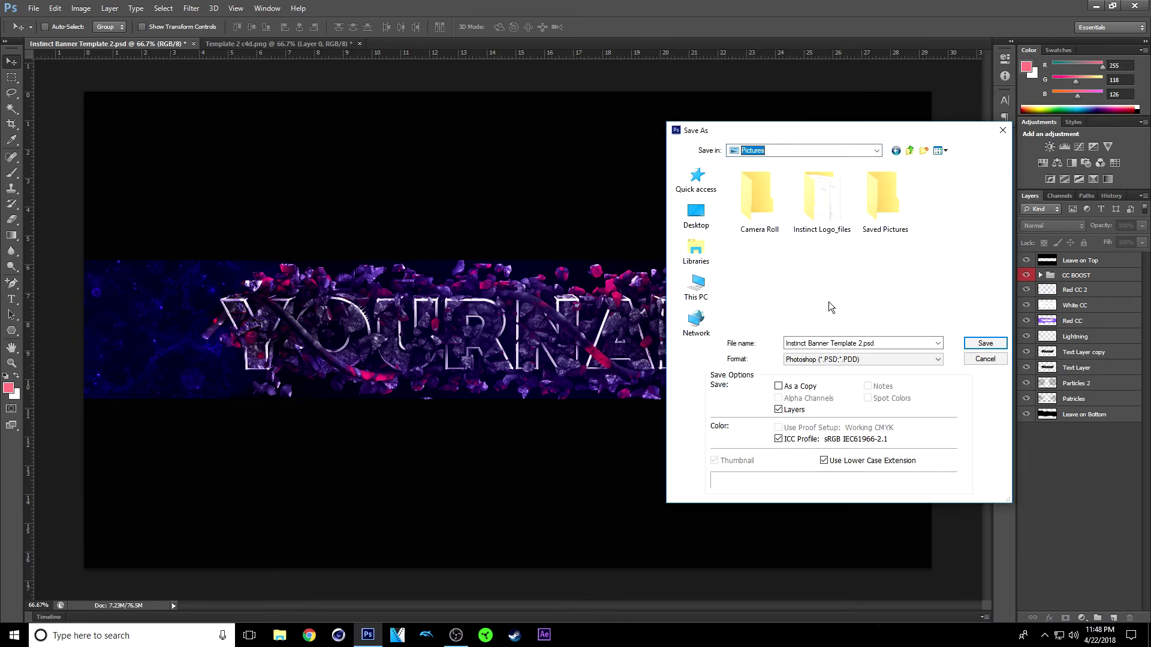
left_click(873, 359)
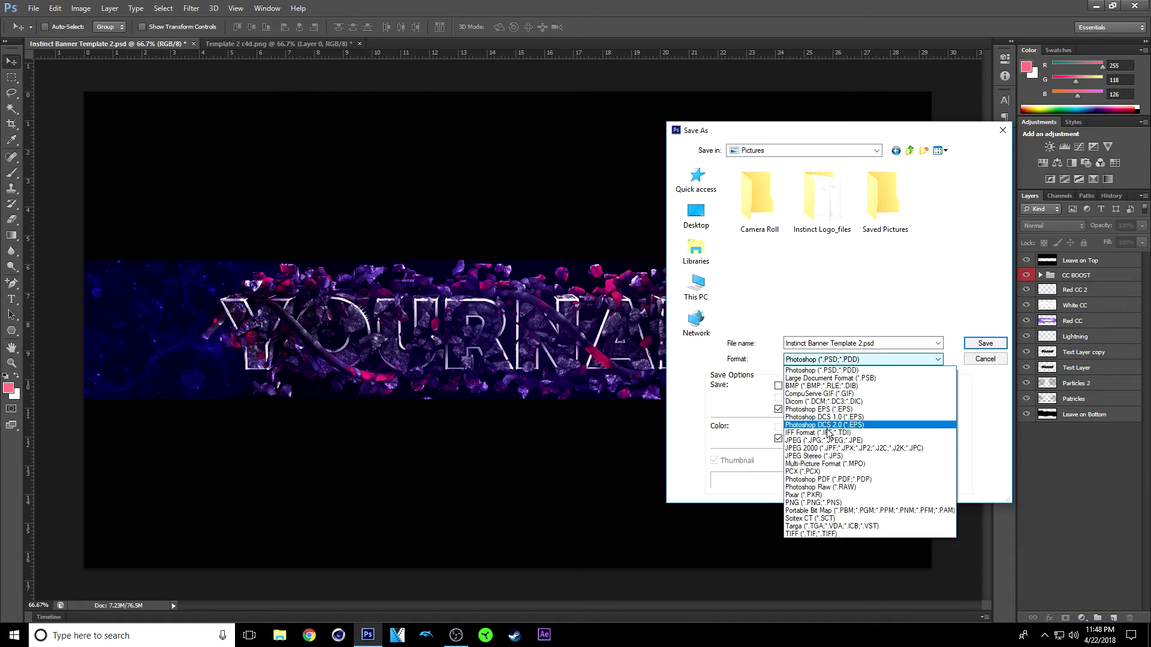
left_click(813, 502)
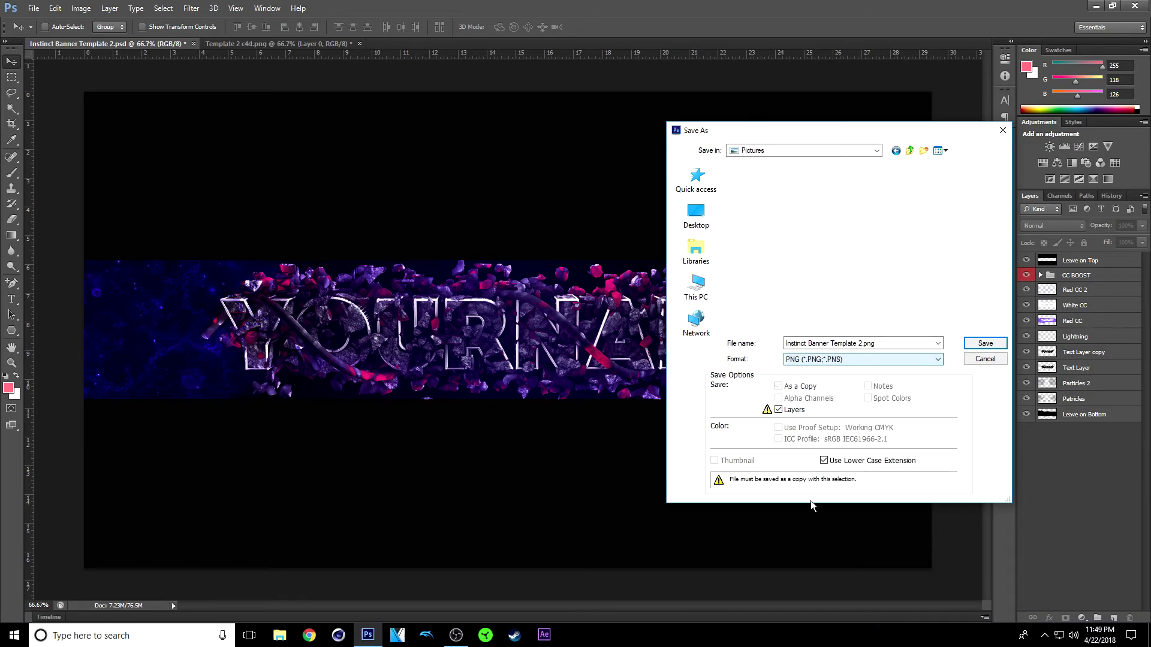
Step: Name the file Yourname.png and save the PNG copy of the banner
left_click(861, 344)
key("ctrl+a")
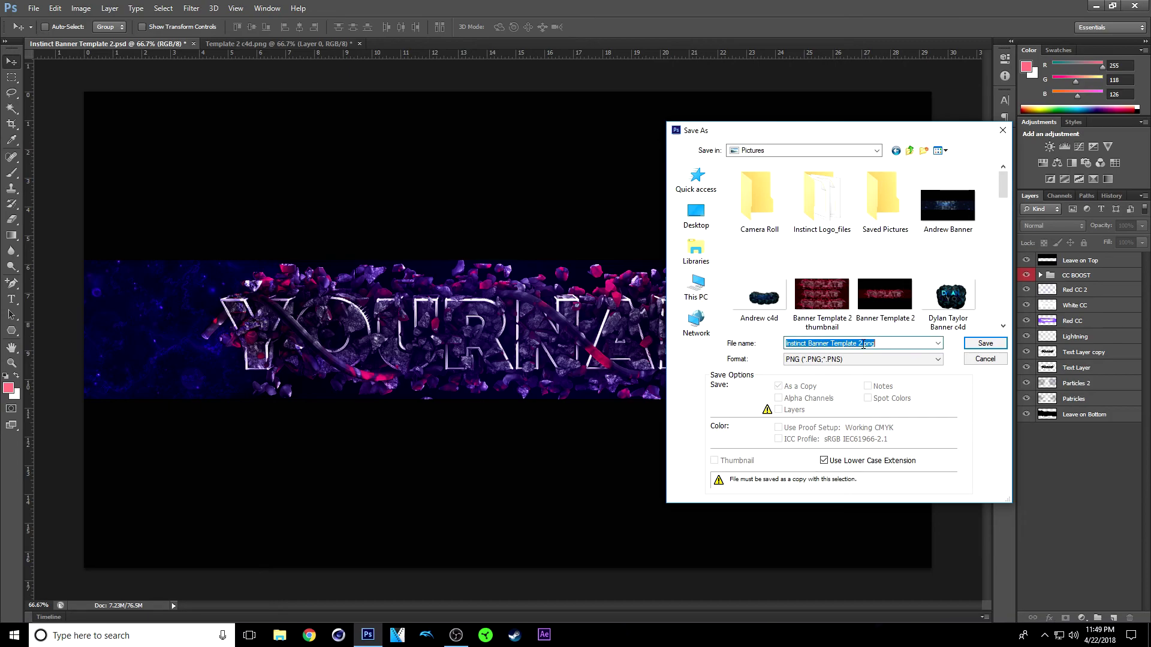
left_click(857, 344)
key("BackSpace")
key("BackSpace")
key("BackSpace")
key("BackSpace")
key("BackSpace")
key("BackSpace")
key("BackSpace")
key("BackSpace")
key("BackSpace")
key("BackSpace")
key("BackSpace")
key("BackSpace")
key("BackSpace")
key("BackSpace")
key("BackSpace")
key("BackSpace")
key("BackSpace")
key("BackSpace")
key("BackSpace")
key("BackSpace")
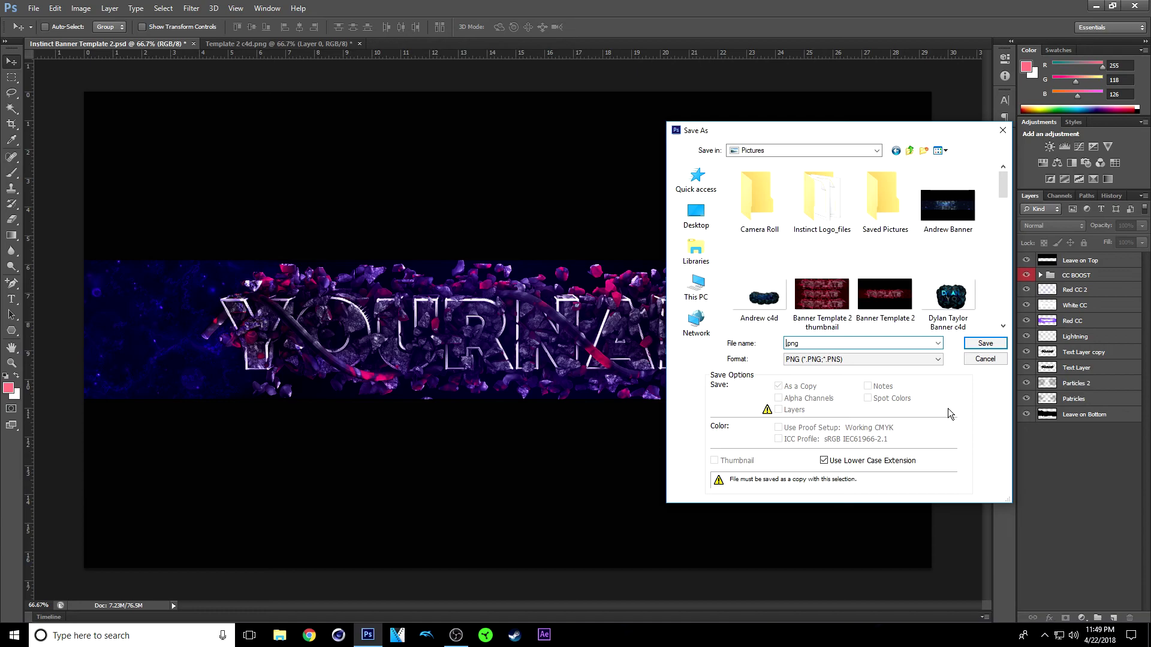
type("Yourname")
left_click(799, 344)
left_click(986, 344)
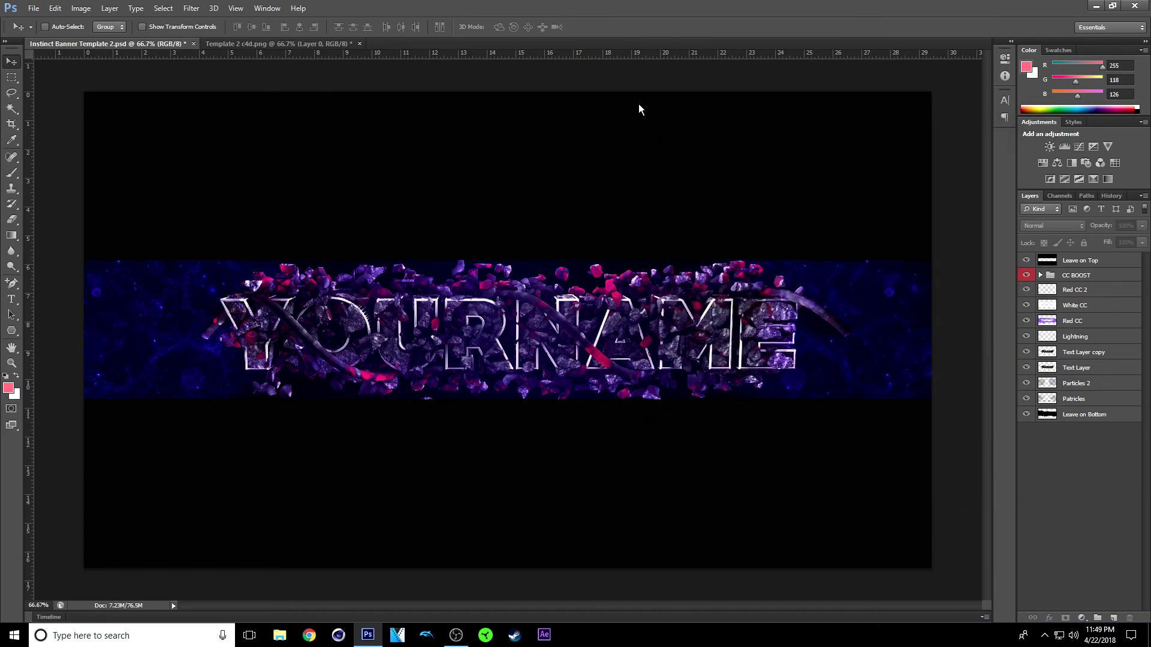
left_click_drag(576, 178, 536, 190)
left_click(576, 213)
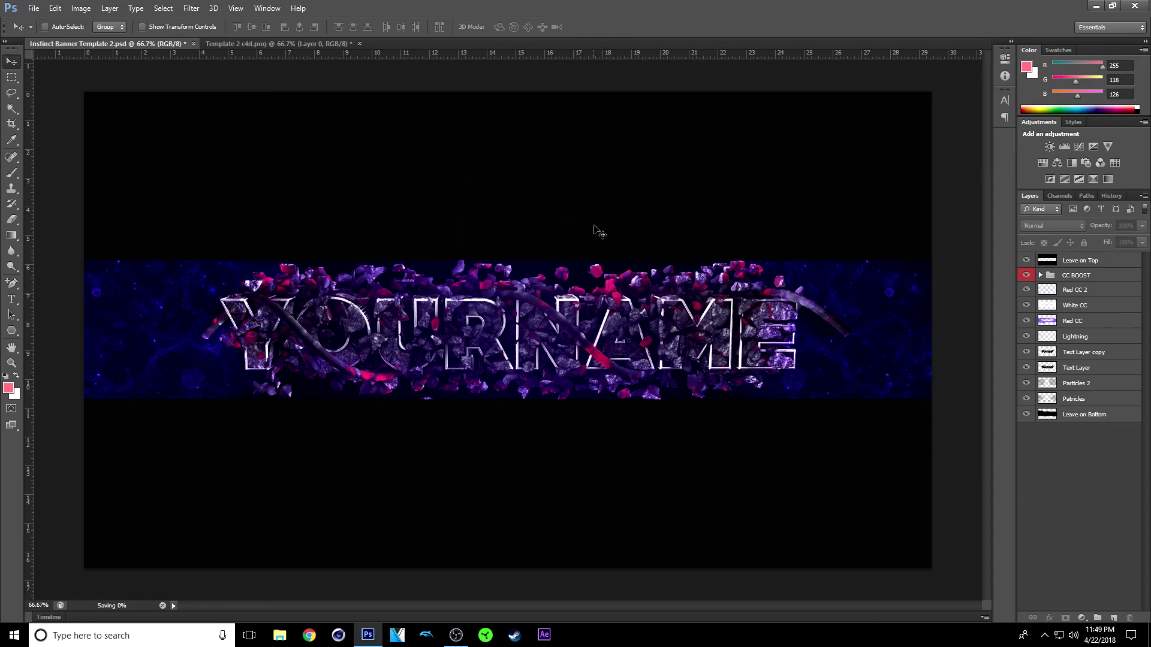